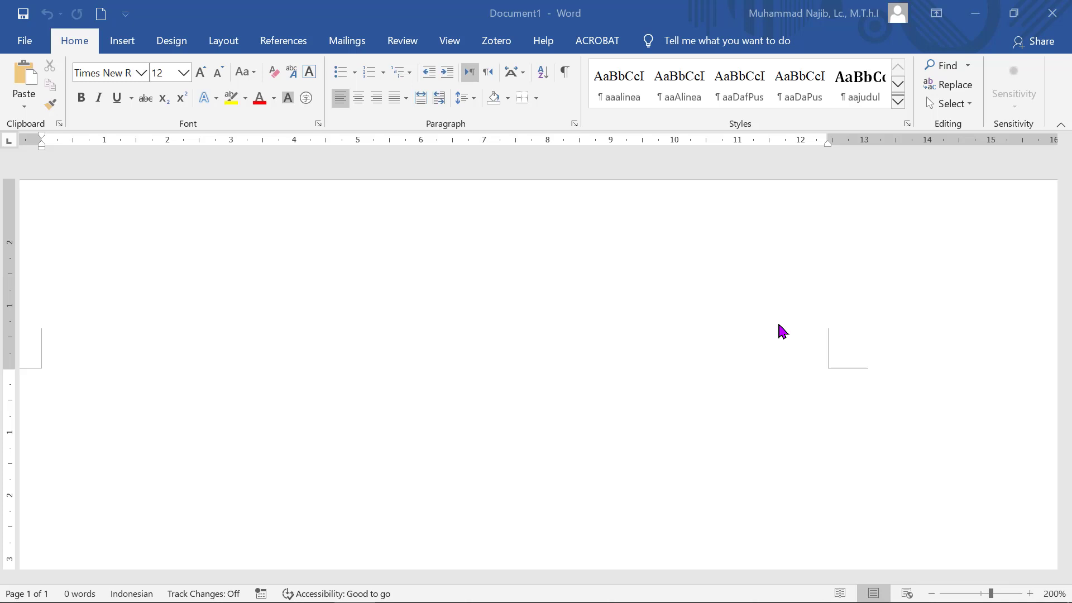
Step: Paste the copied quranword.net/project/quranword/ link from the clipboard history into the document and follow it to the website
click(60, 123)
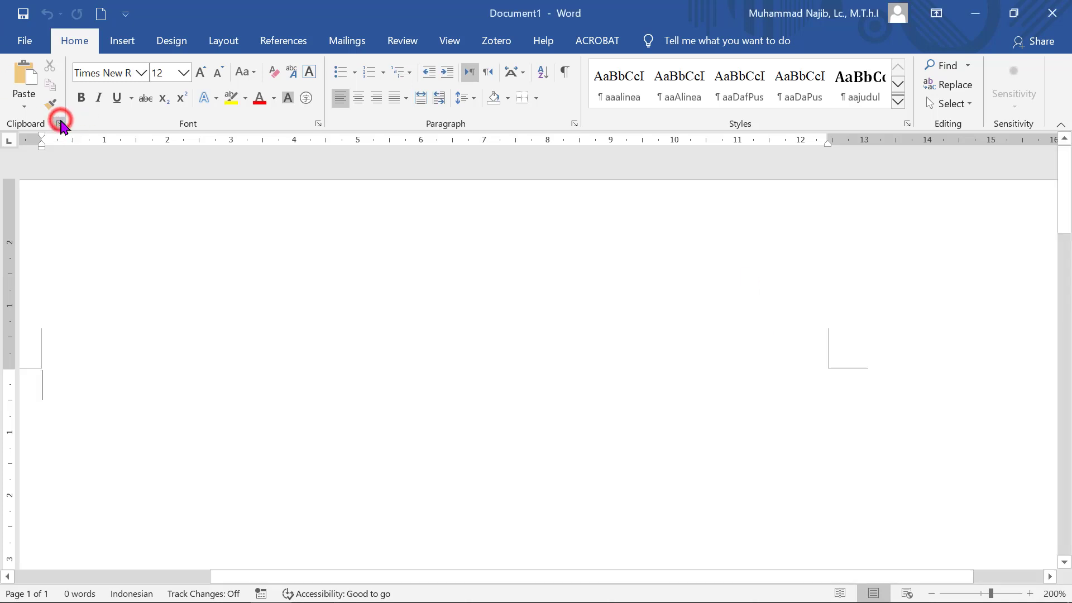
click(59, 123)
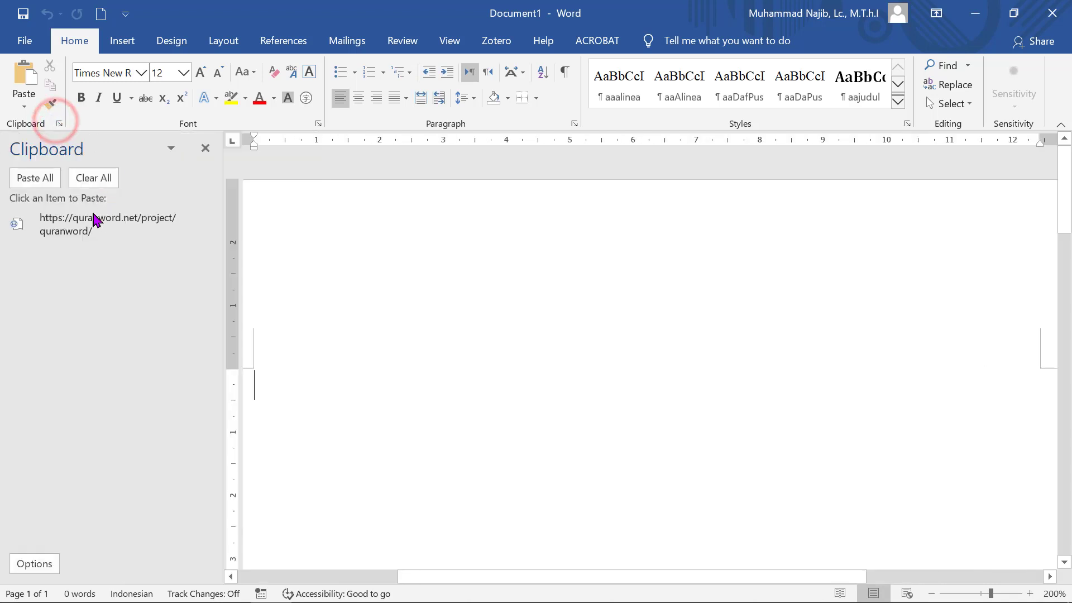
click(83, 225)
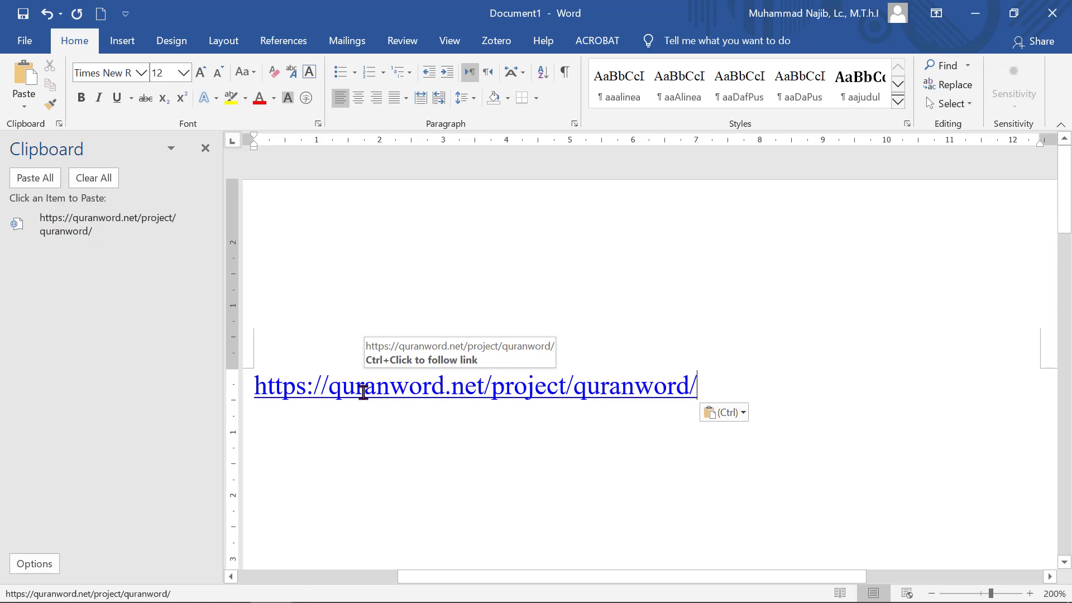
ctrl+click(361, 394)
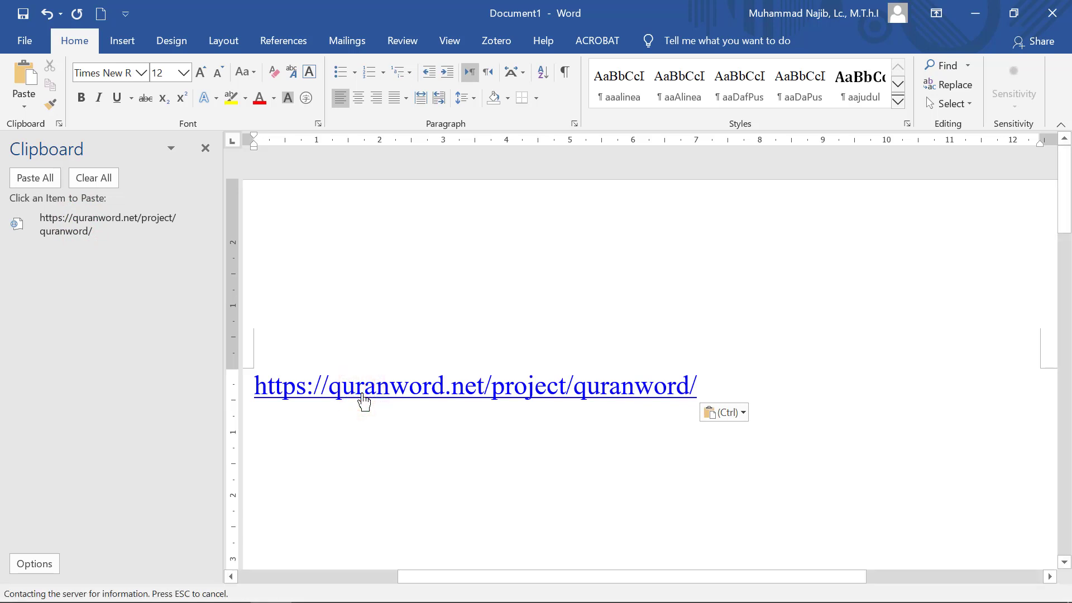
key(ctrl)
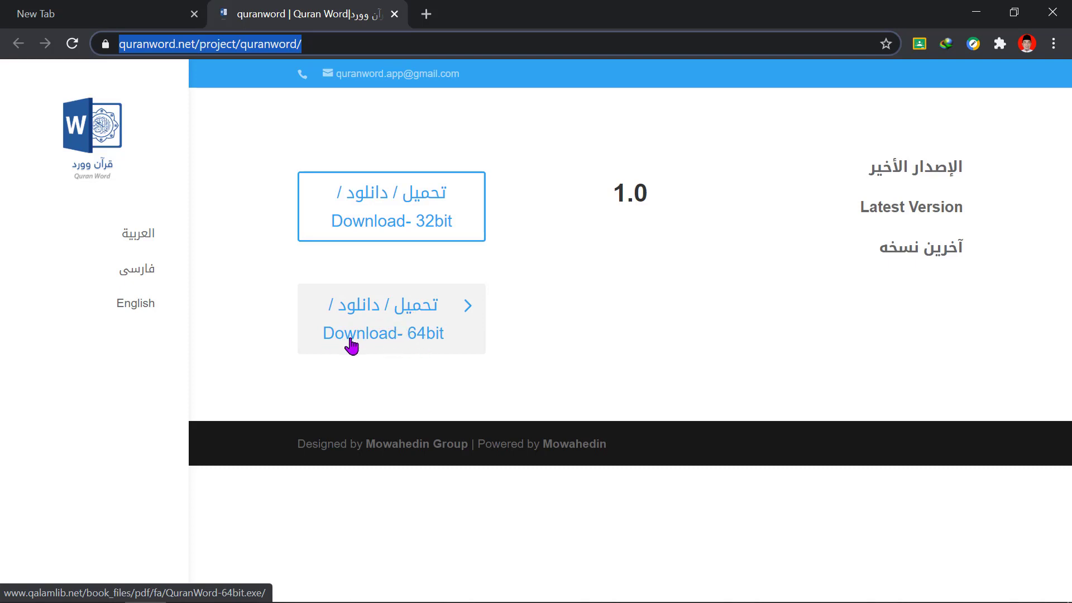
Step: Request the 64-bit download, cancel the duplicate, and launch the existing QuranWord-64bit.exe from Internet Download Manager
click(364, 321)
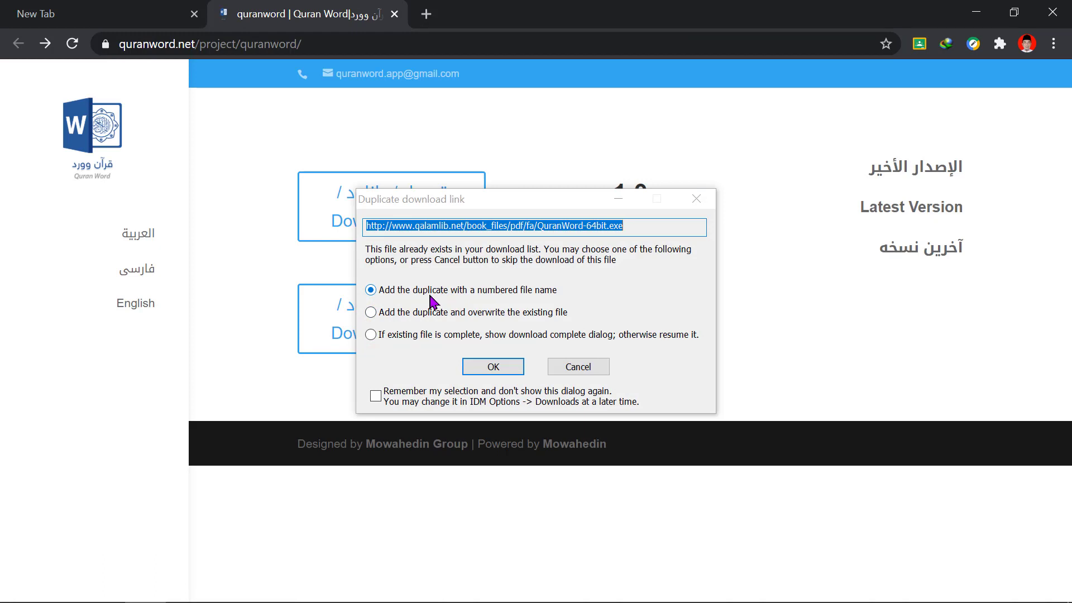
click(577, 366)
mouse_move(352, 598)
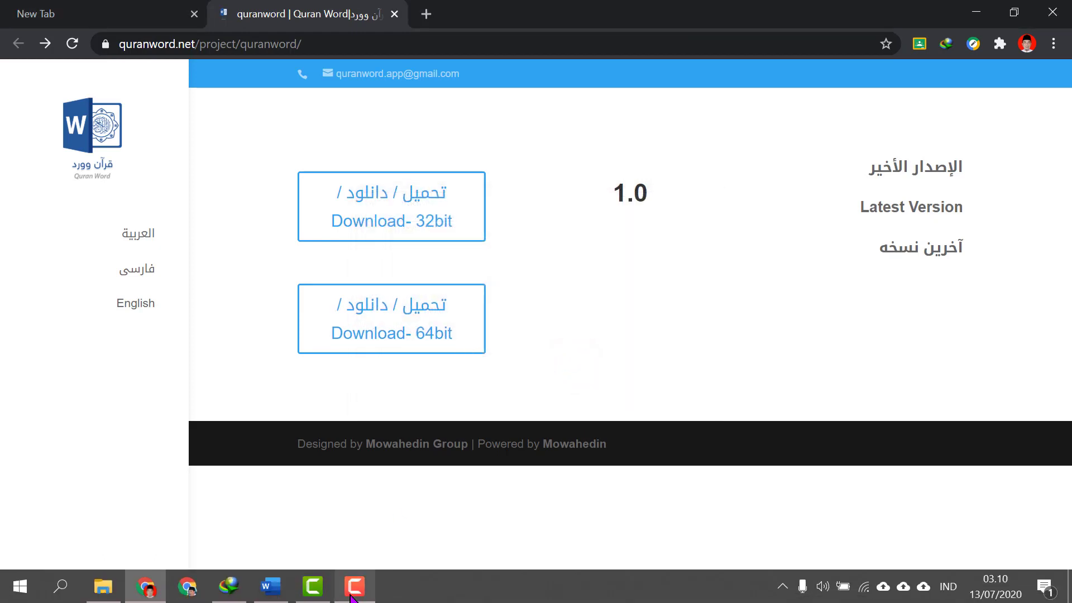
click(228, 587)
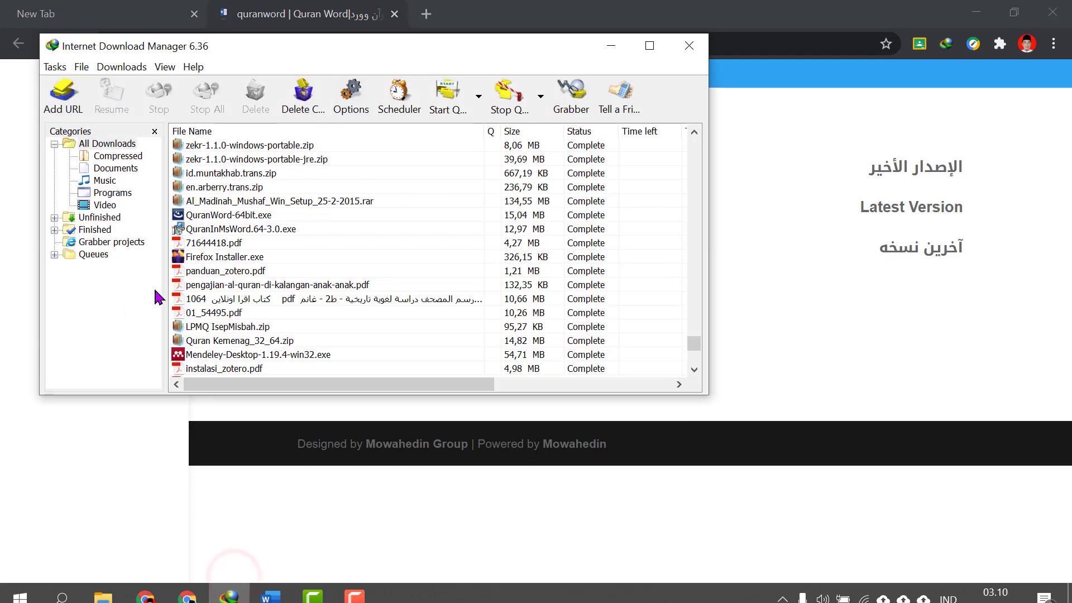
right_click(223, 217)
click(248, 229)
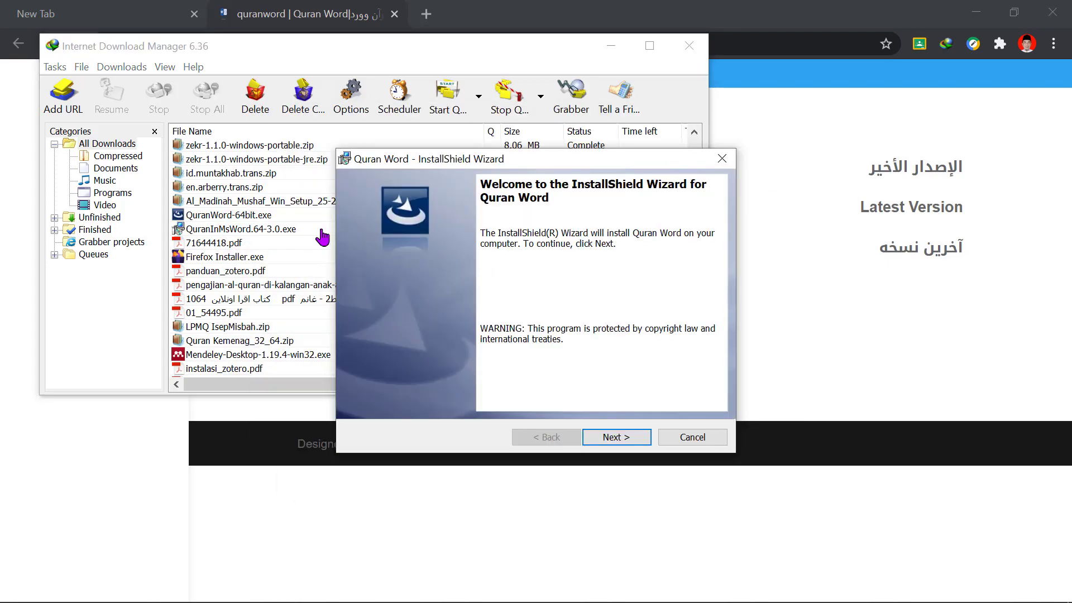
Step: Install Quran Word into the default MowahedinGroup\QuranWord folder and finish the setup wizard
click(608, 437)
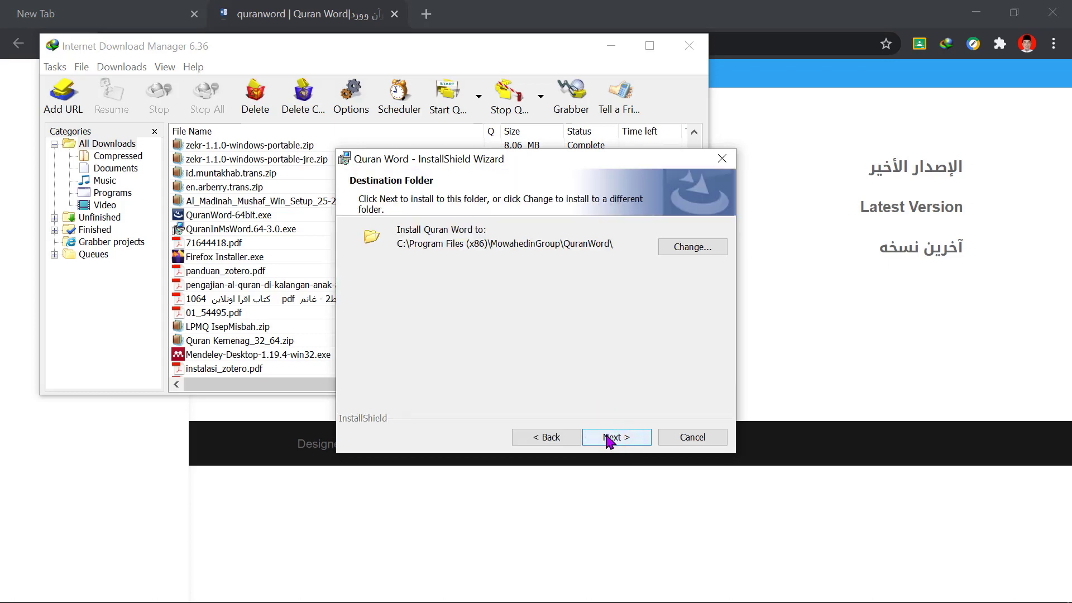
click(608, 438)
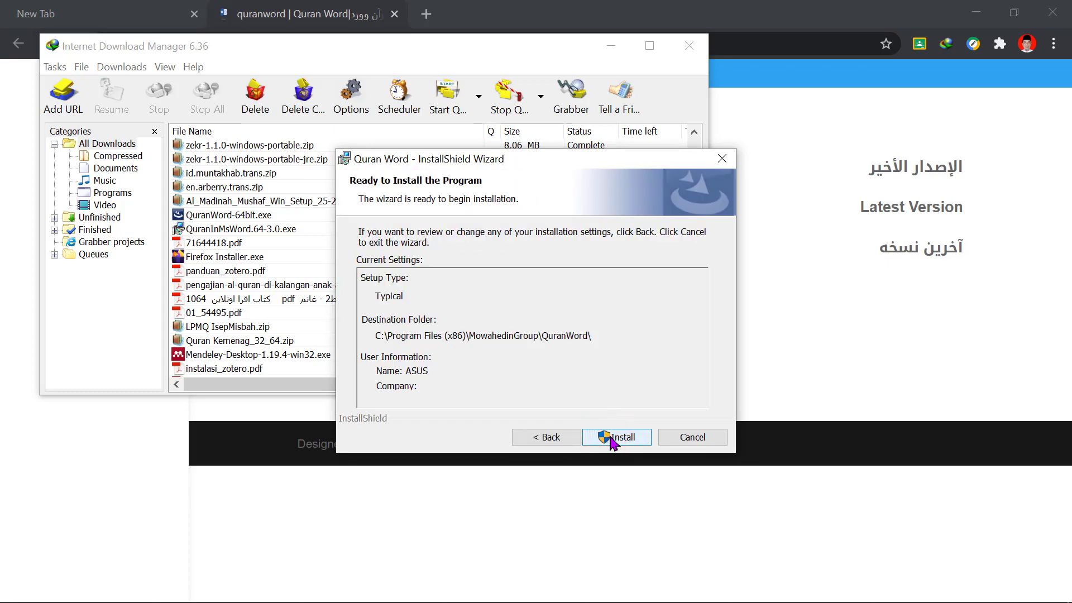
click(612, 440)
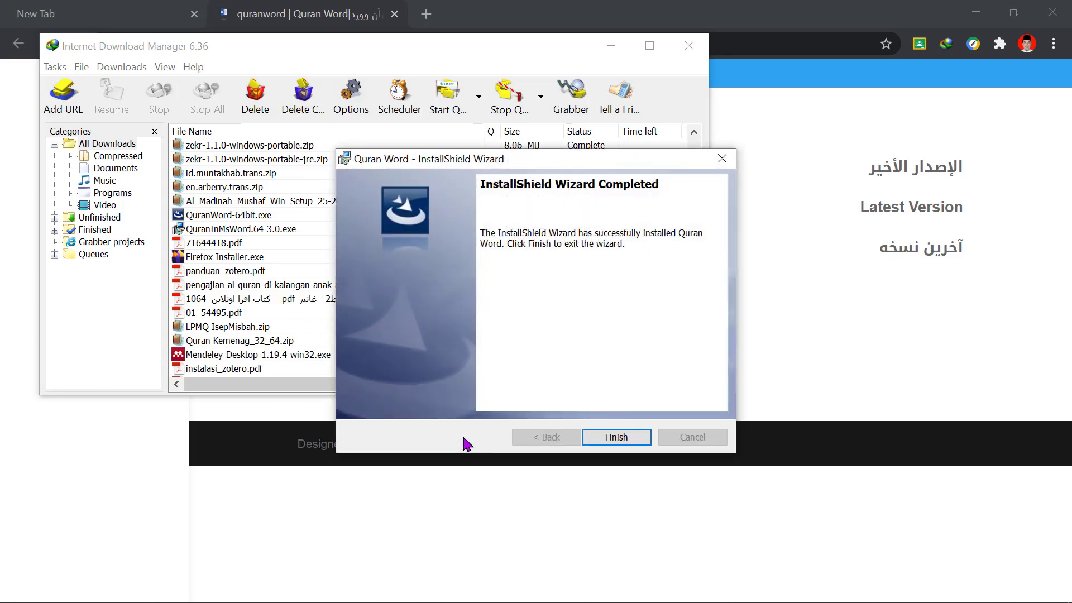
click(617, 438)
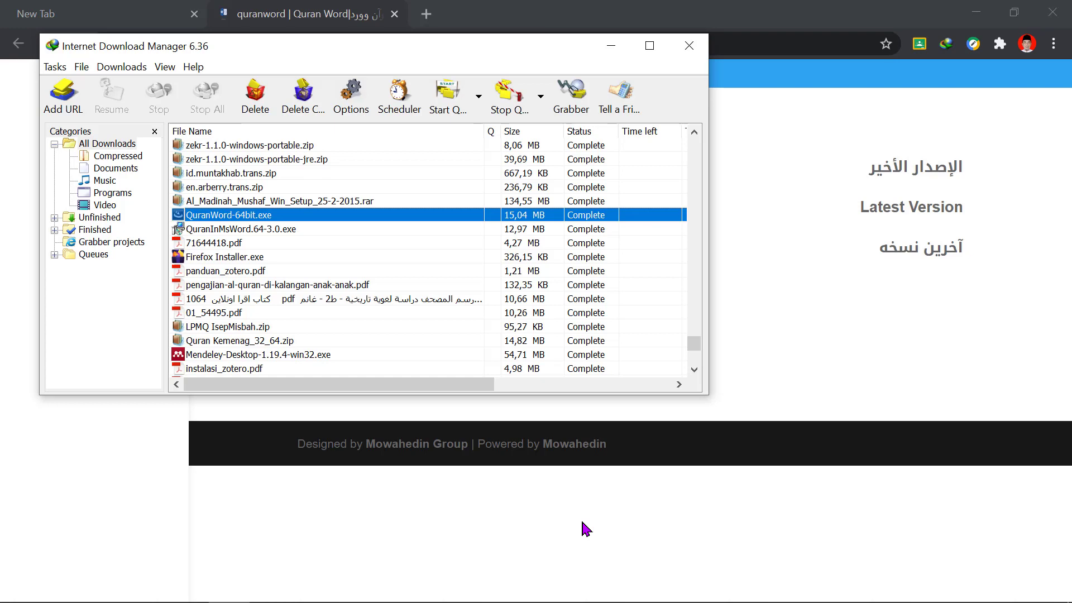
Step: Switch to Word, undo the pasted link, and restart Word with a new blank document
mouse_move(376, 569)
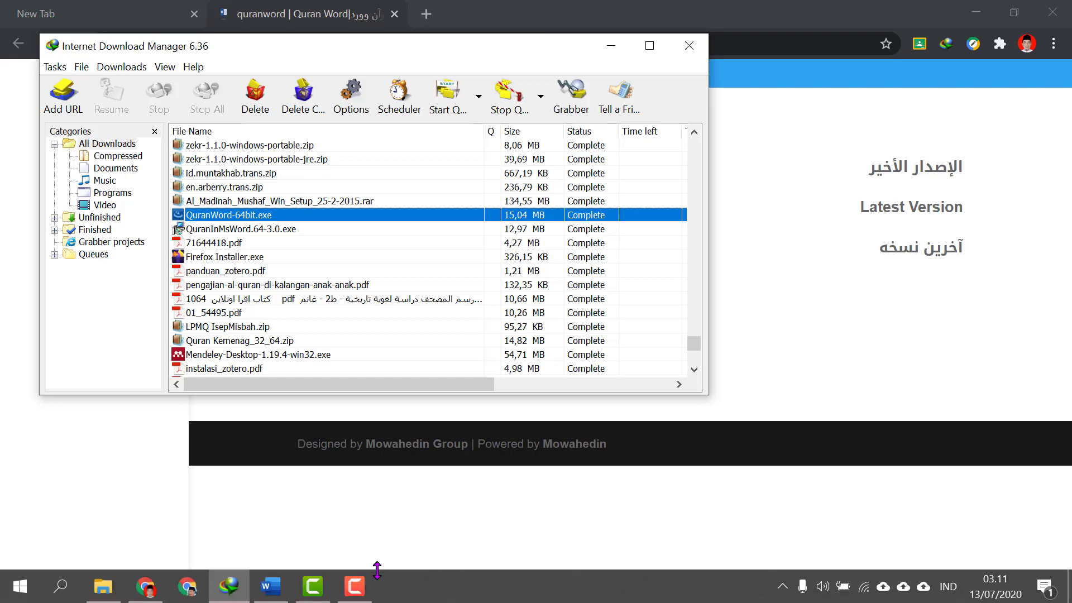
click(267, 593)
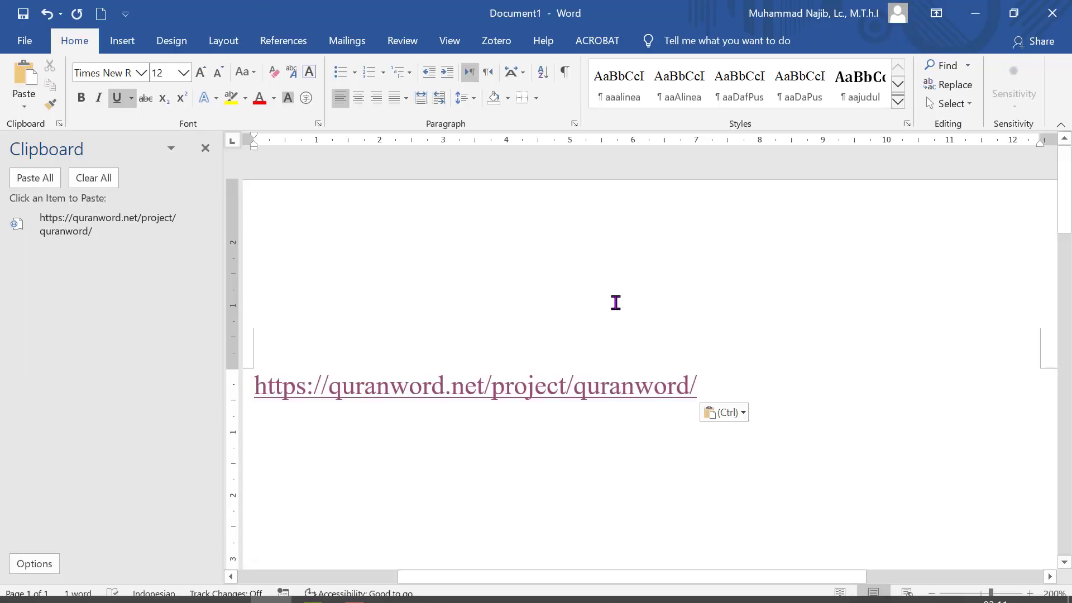
key(ctrl+z)
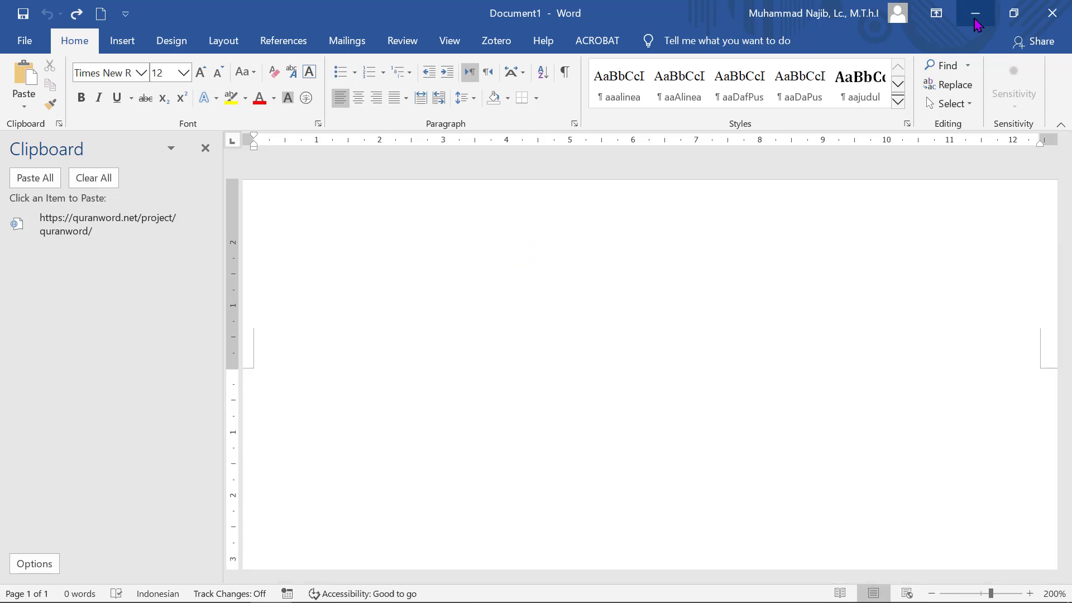
click(1044, 11)
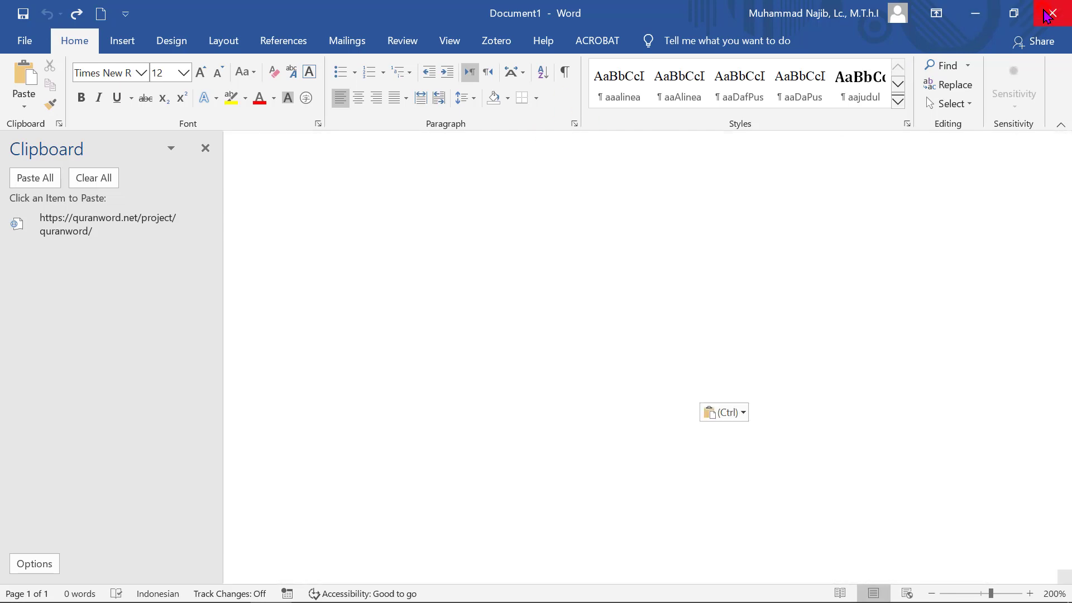
click(21, 589)
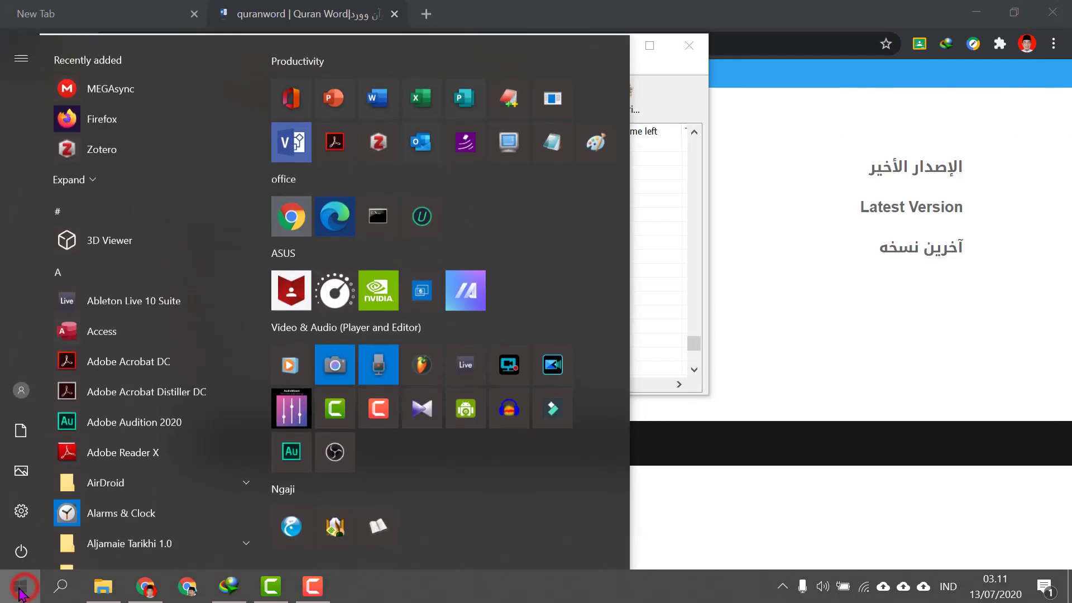
click(374, 102)
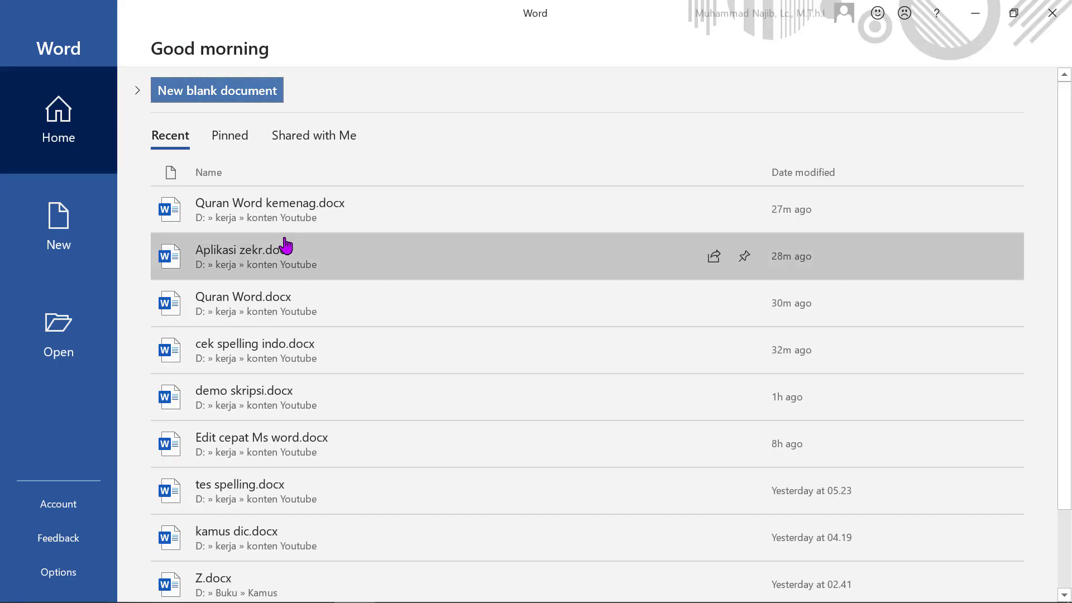
click(211, 94)
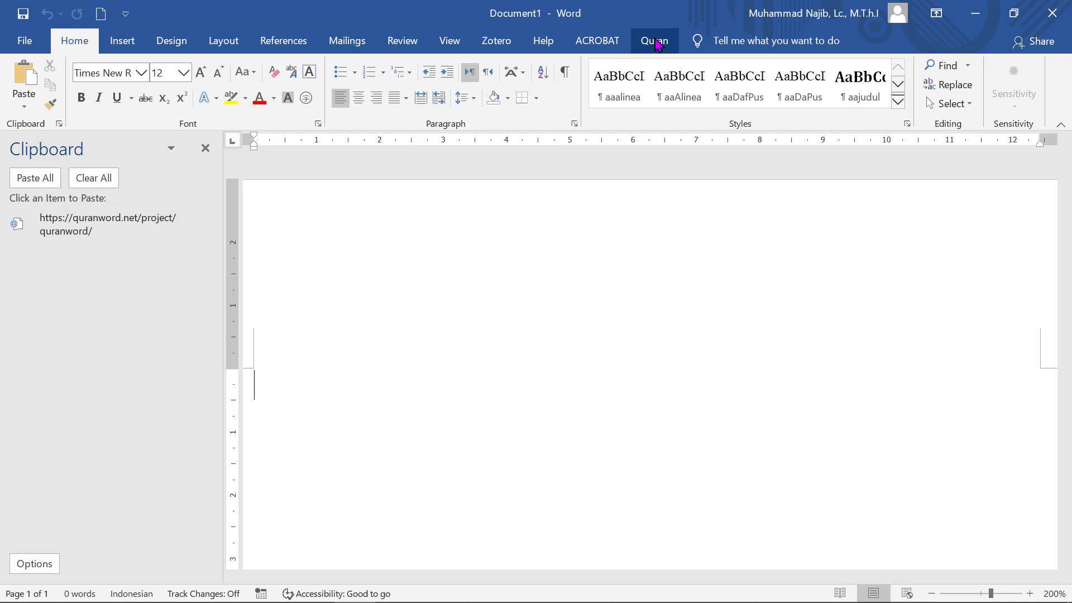
Step: Show the Quran add-in's commands and close the Clipboard pane, keeping Insert Ayahs enabled
click(656, 44)
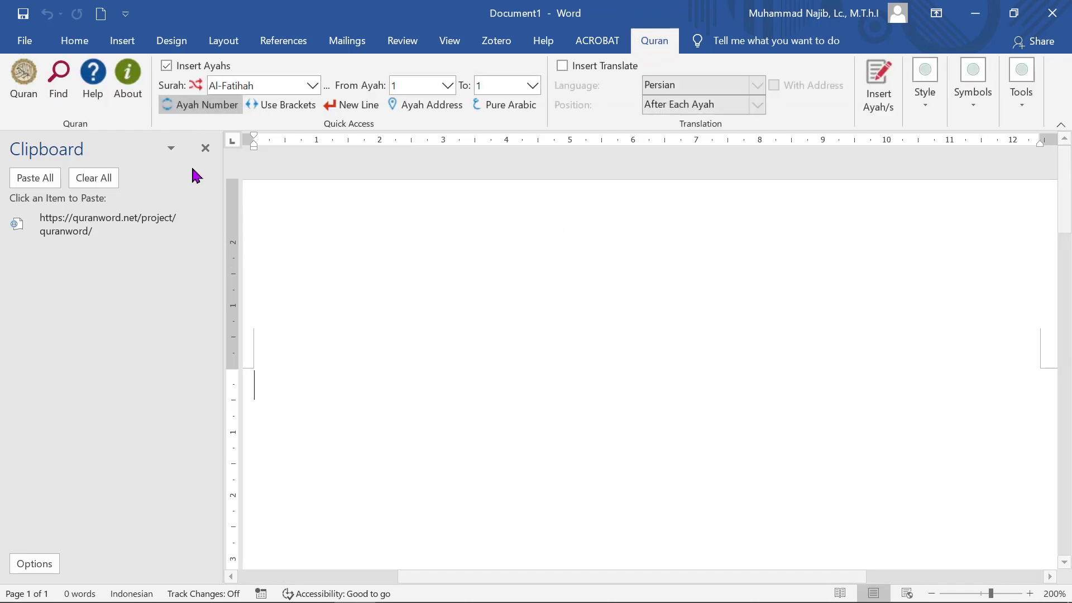
click(206, 149)
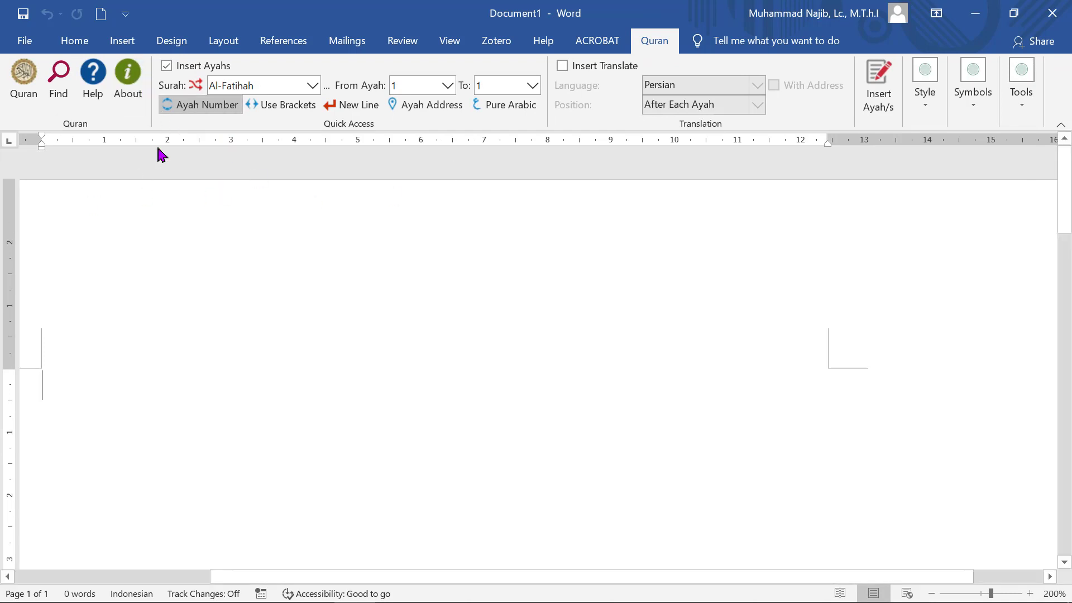
click(166, 67)
click(166, 67)
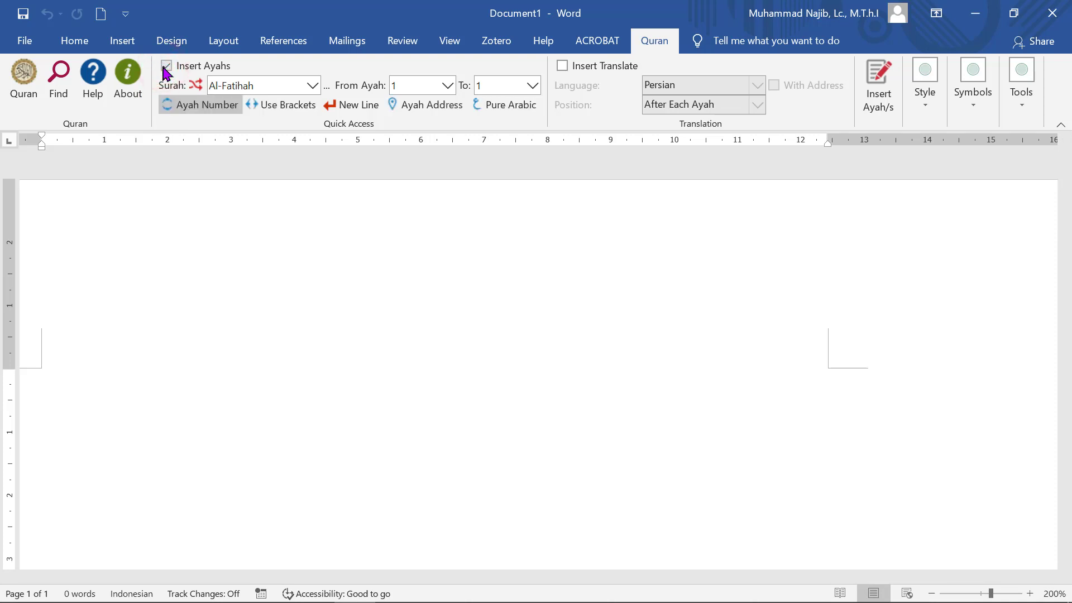
Step: Choose surah Al-An'am and set the ayah range from 151 to 152
click(311, 86)
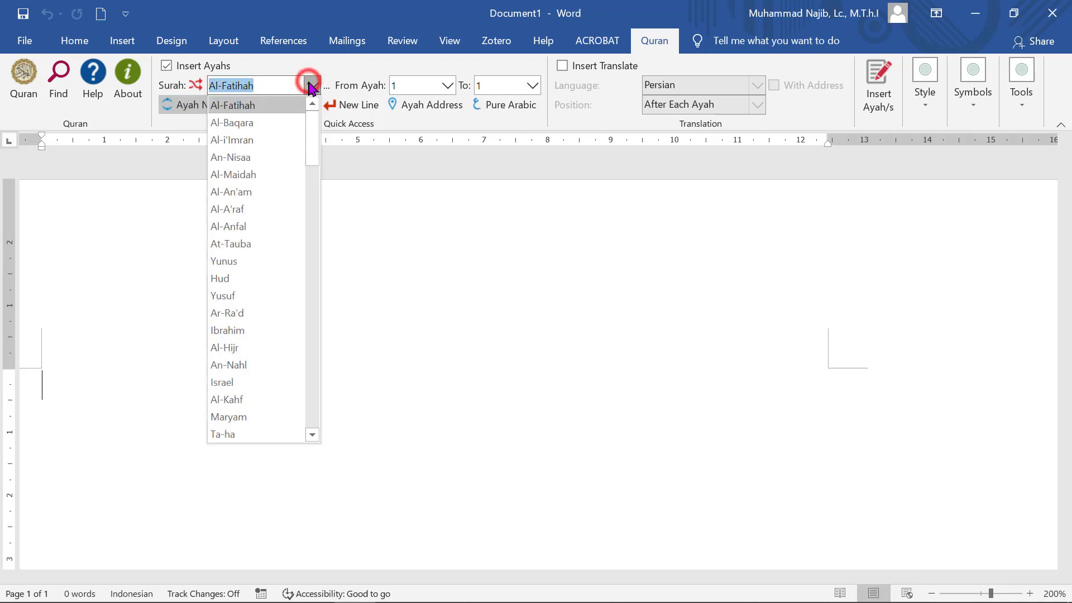
click(267, 192)
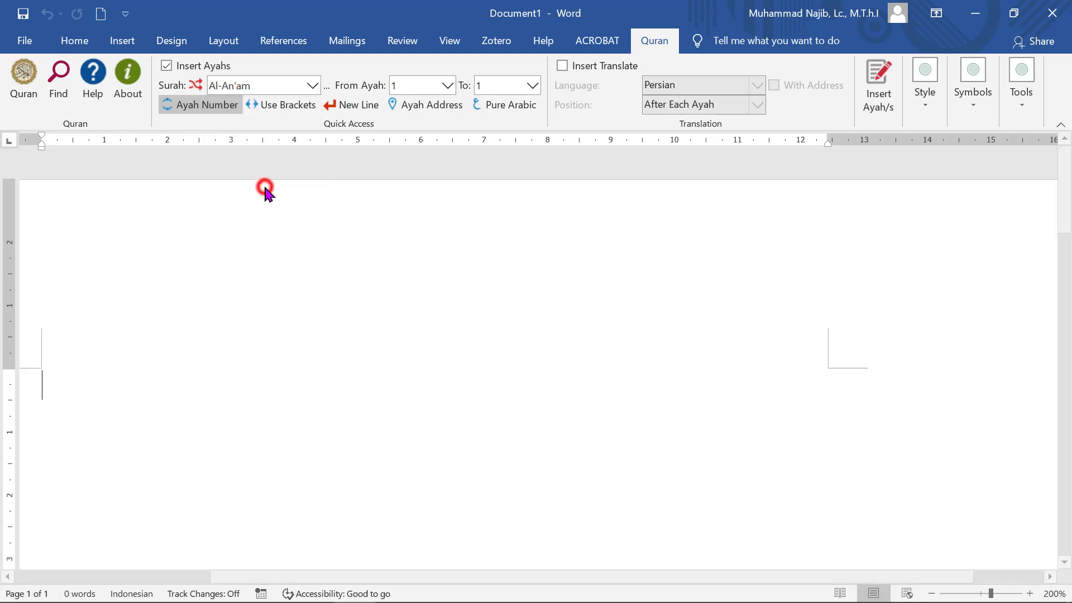
click(402, 85)
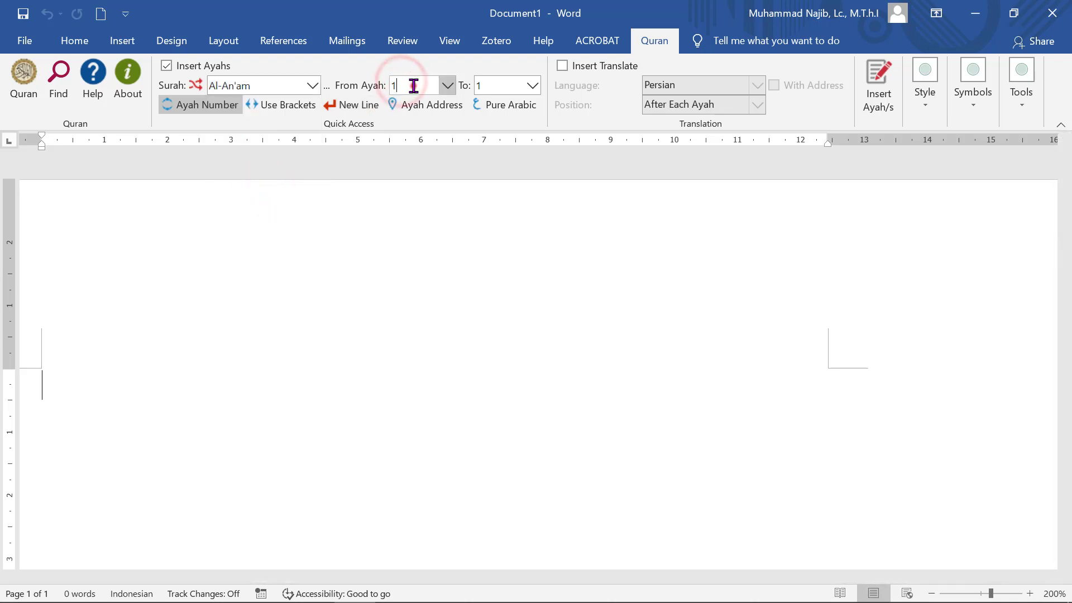
click(414, 85)
text(15)
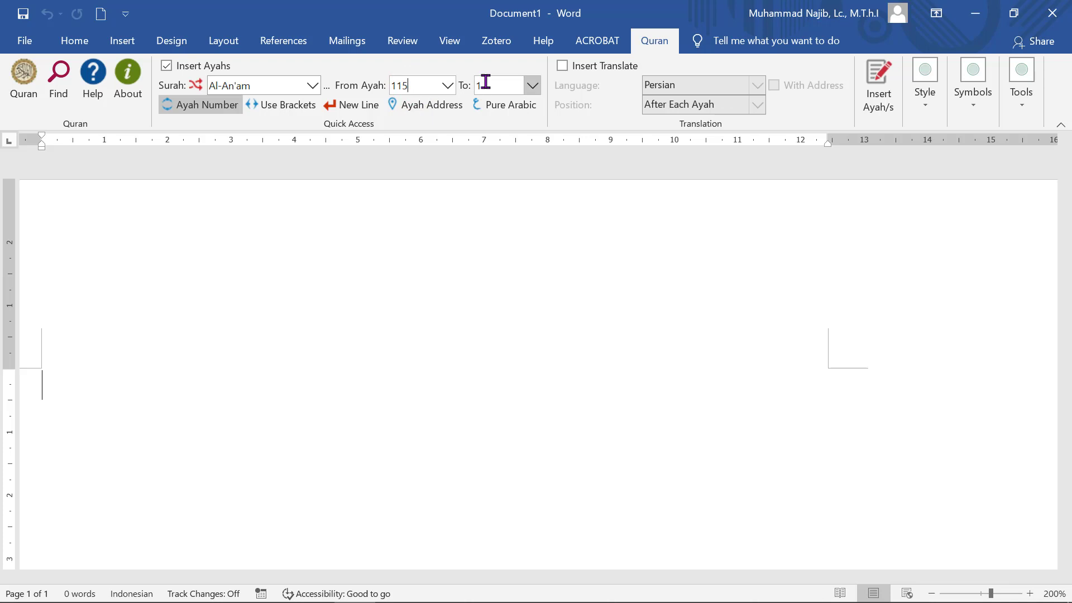
drag(416, 84, 378, 83)
text(15)
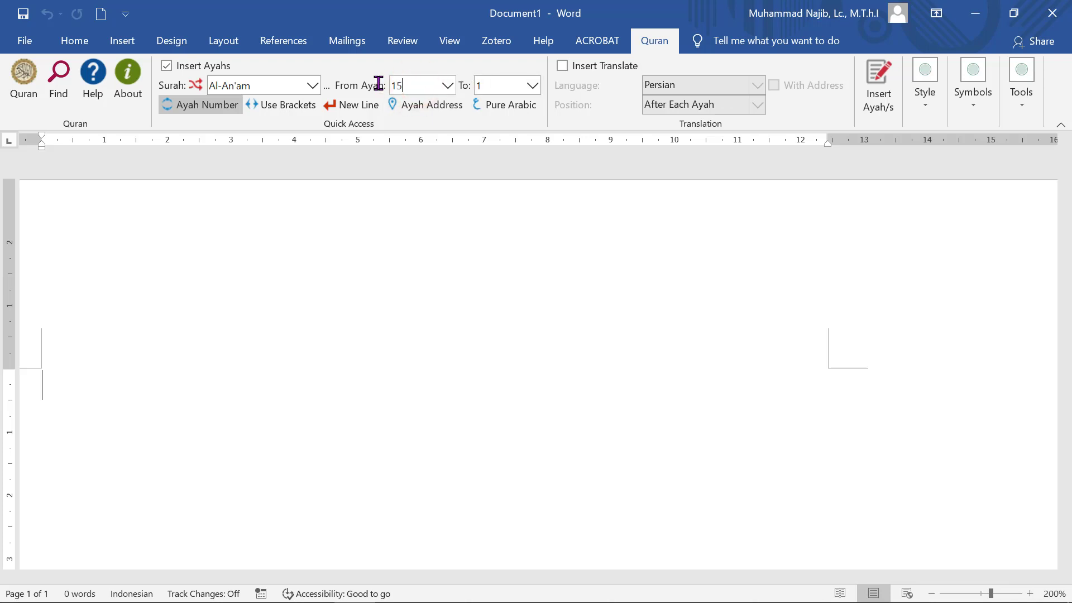
key(Tab)
Step: Browse the full surah selection list with its Arabic and English names, and leave it without choosing a surah
click(327, 88)
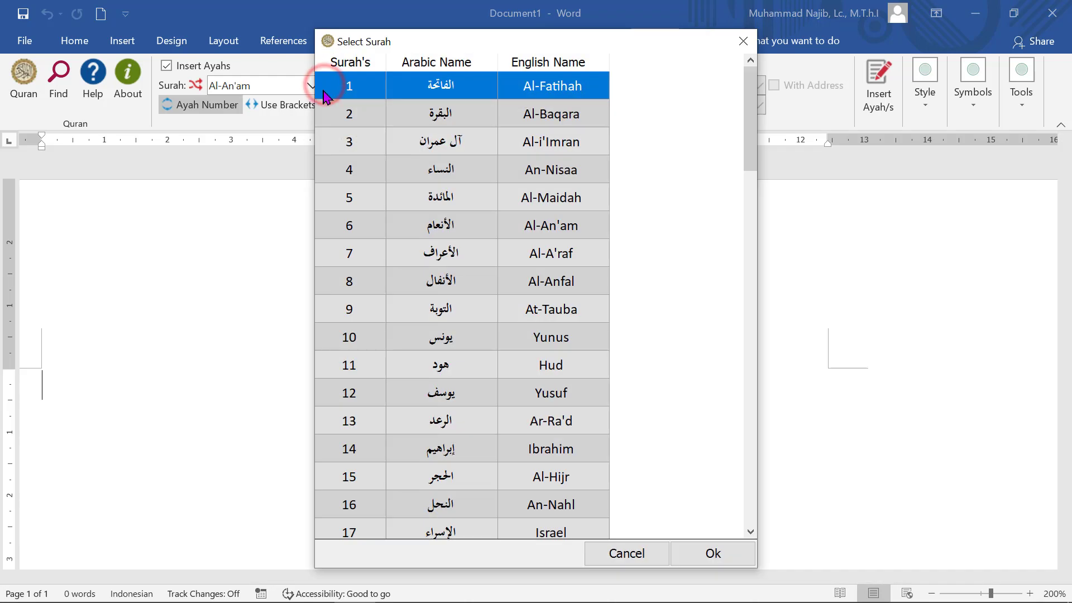
scroll(550, 190, down, 15)
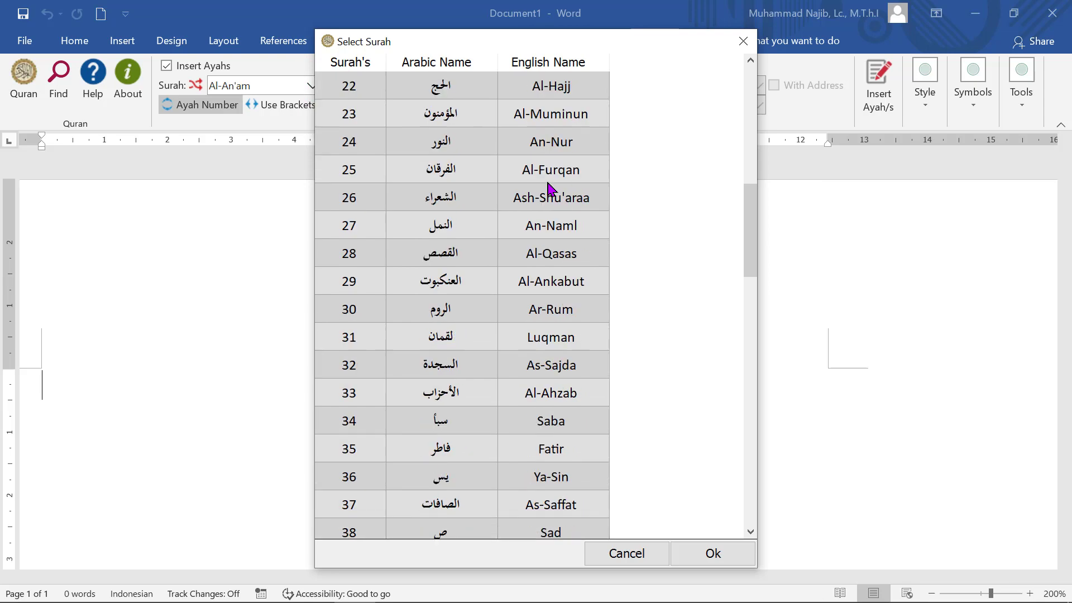
scroll(551, 190, down, 7)
scroll(550, 189, up, 19)
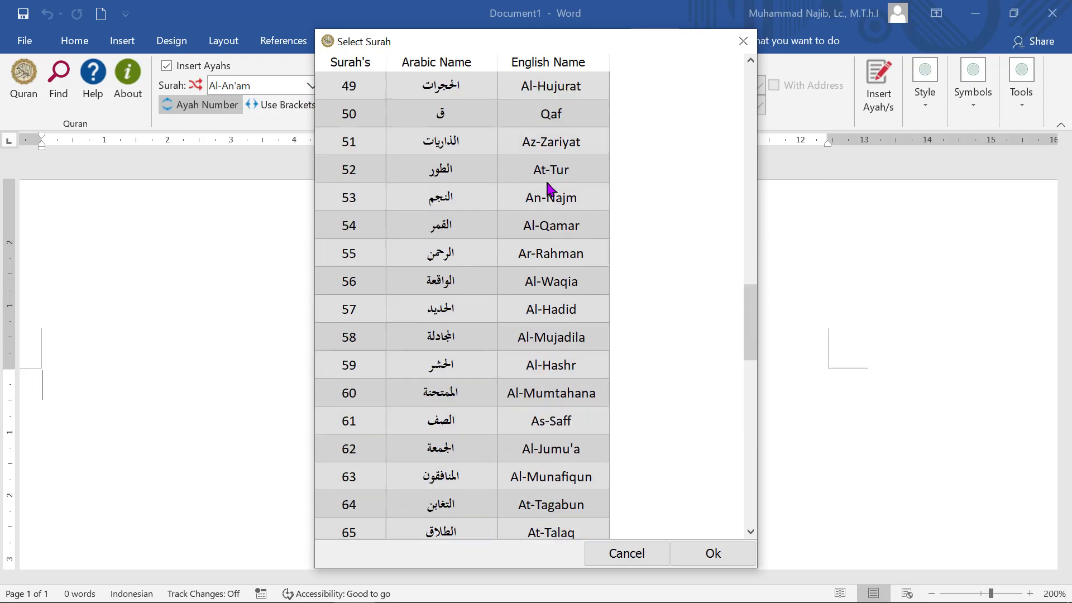
scroll(550, 189, up, 3)
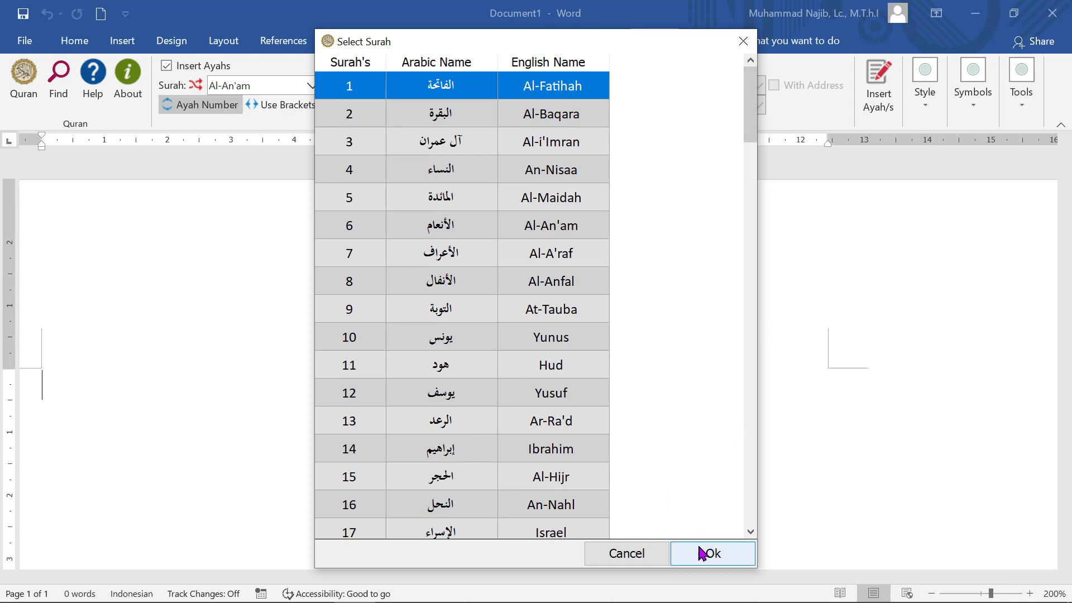
click(638, 555)
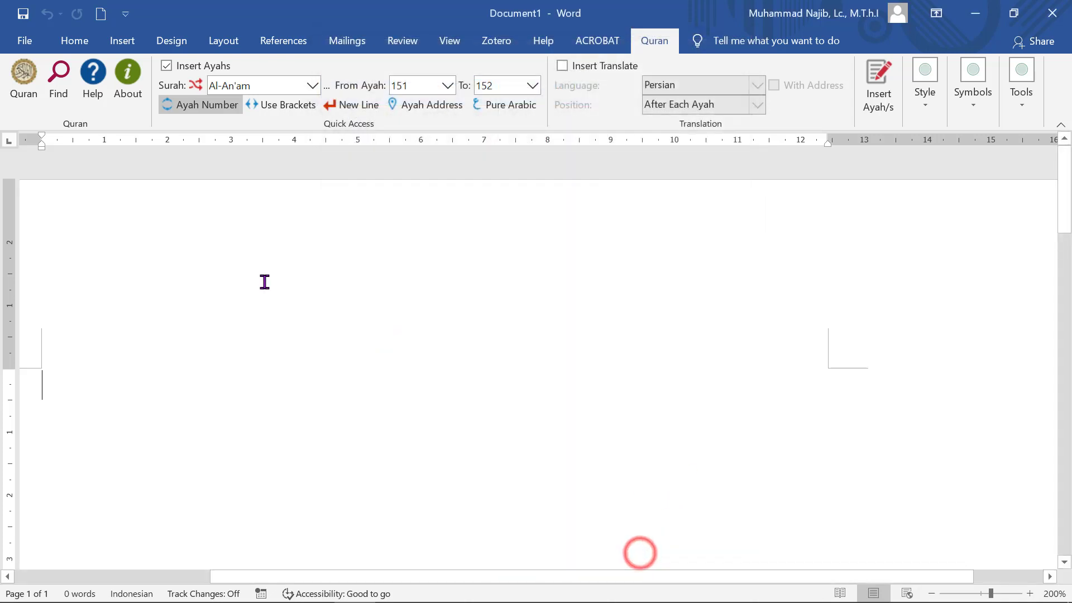
Step: Keep ayah numbers enabled and turn on the ayah address for the verses
click(205, 111)
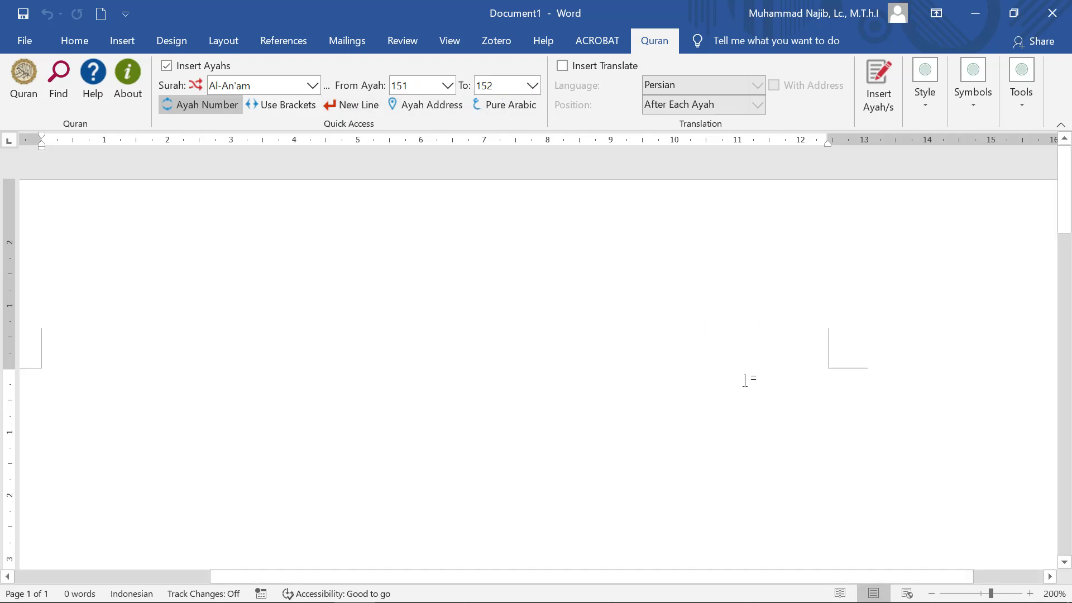
click(410, 109)
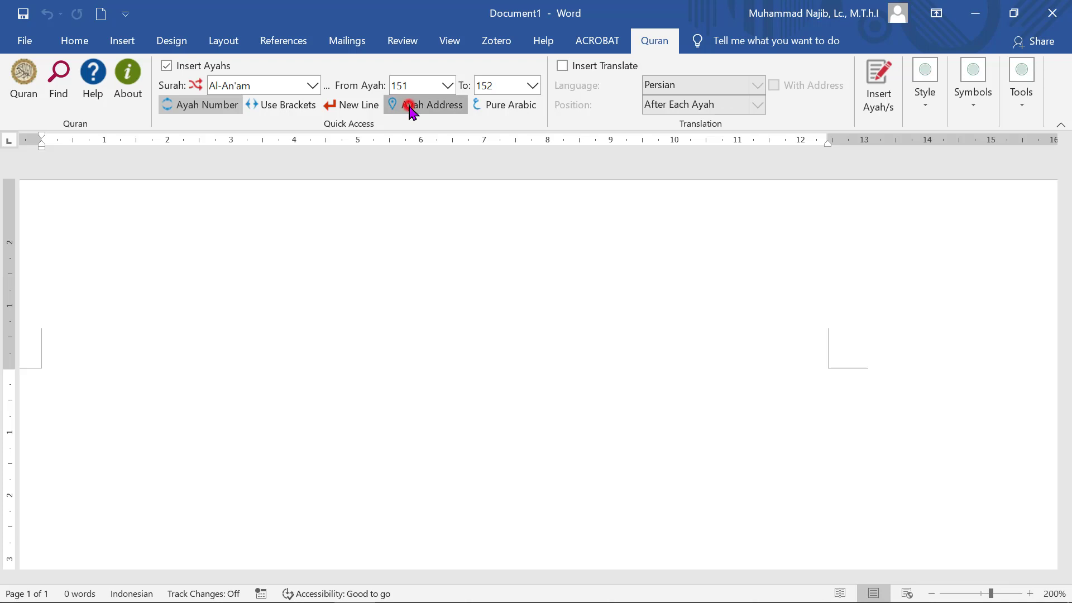
Step: Turn on New Line for the ayahs and enable the translation with English as its language
click(352, 105)
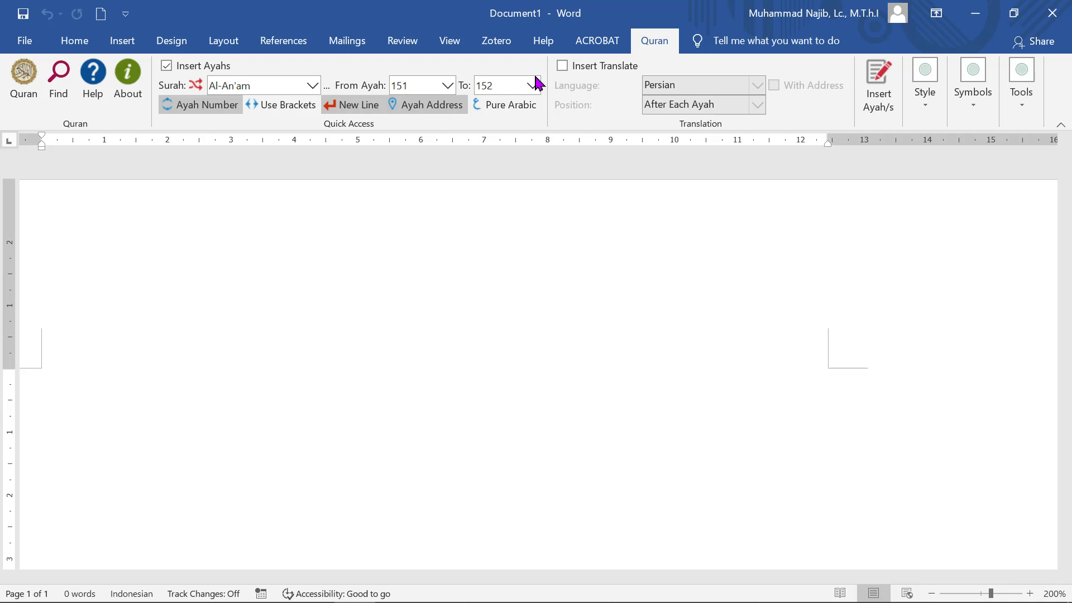
click(563, 66)
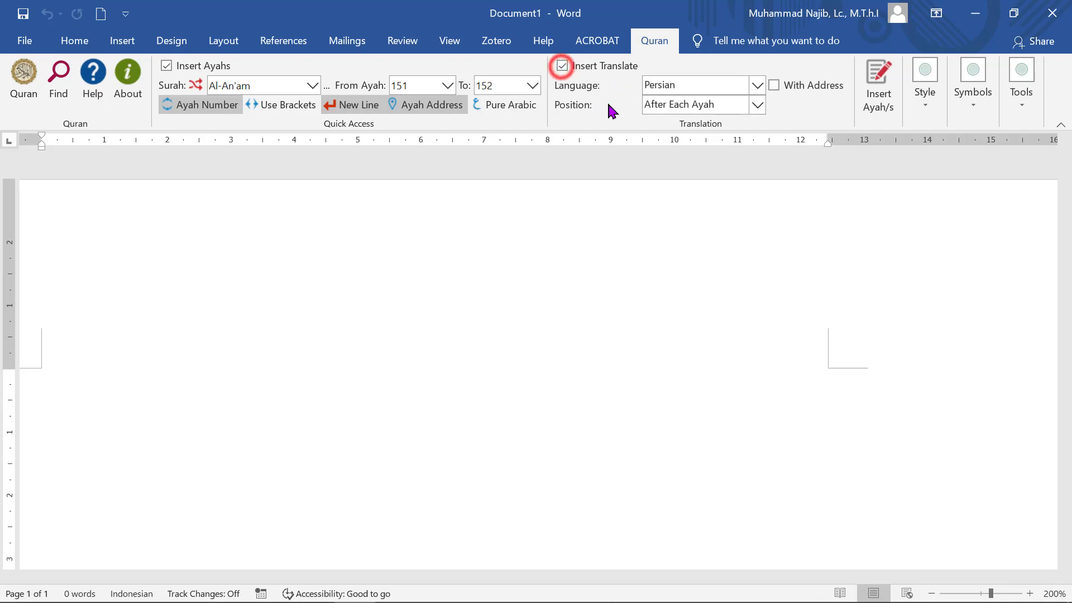
click(757, 85)
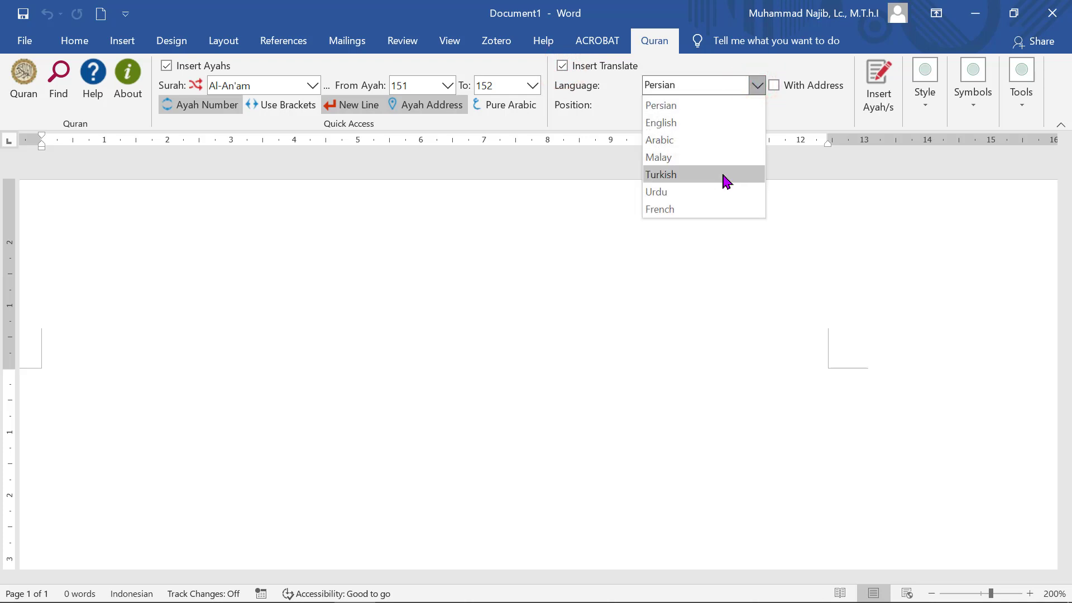
click(686, 124)
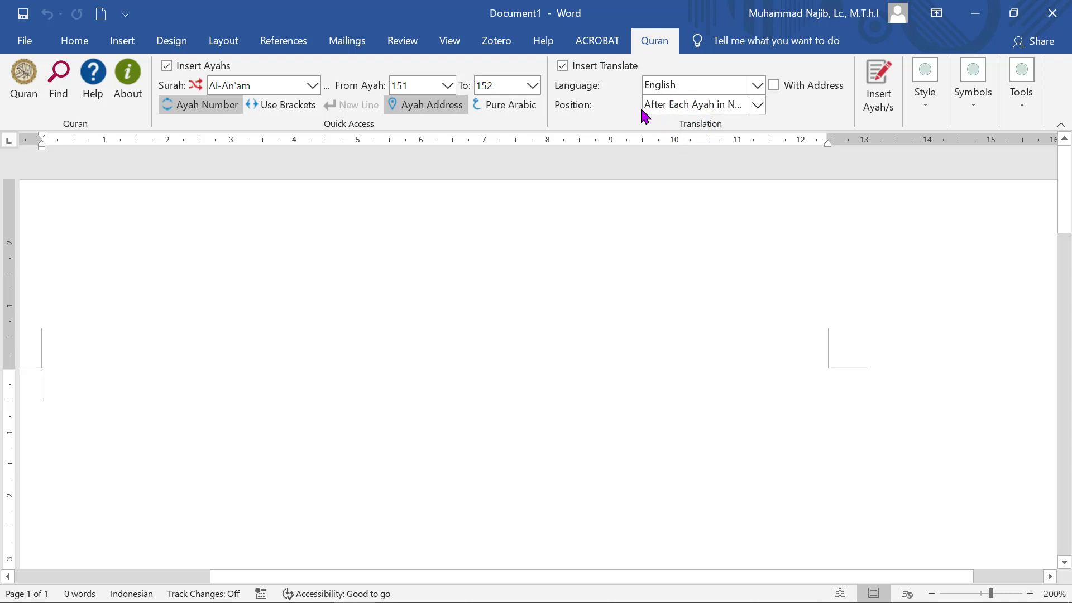
Step: Position the translation after all ayahs and include the address with it
click(757, 105)
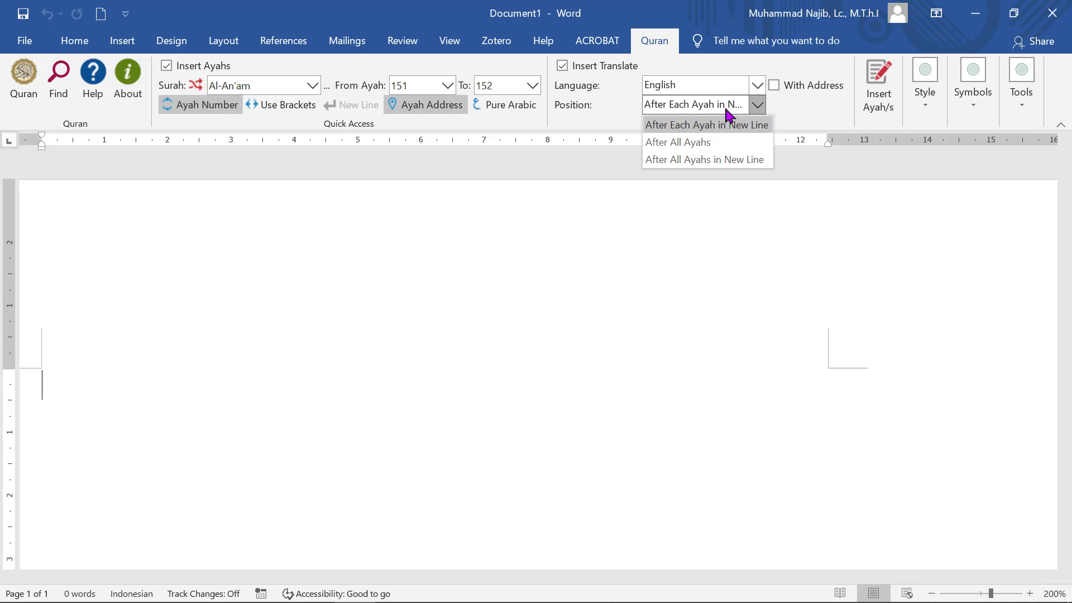
click(707, 147)
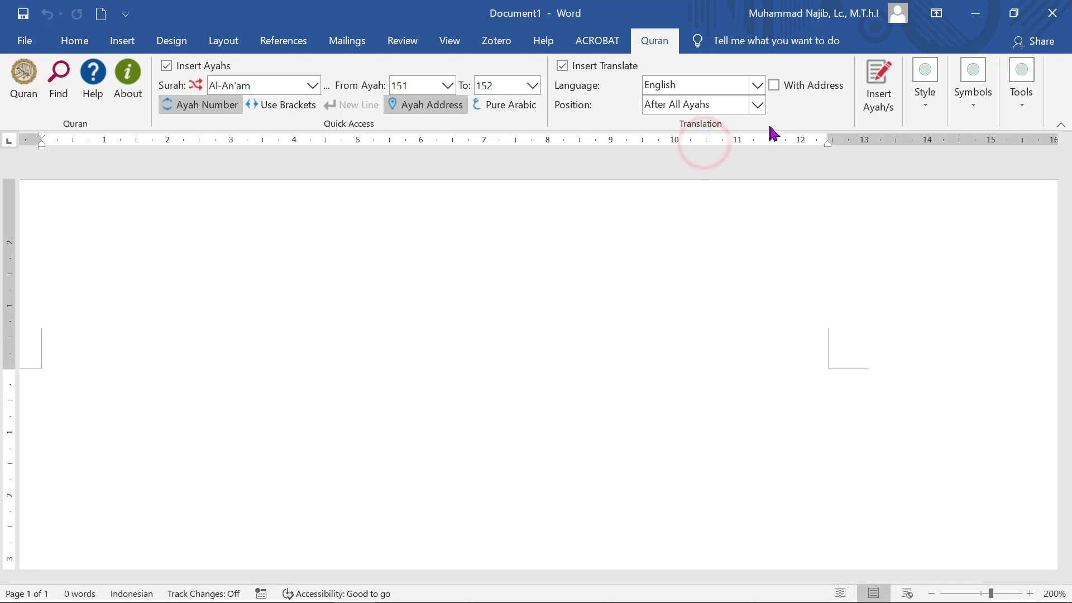
click(774, 85)
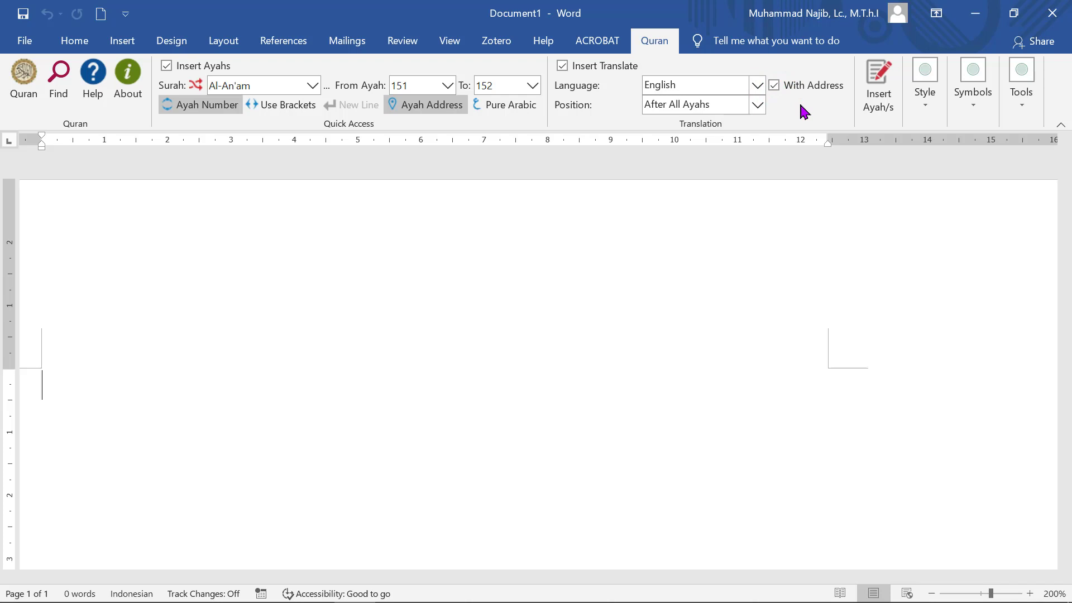
Step: Examine the style settings for the ayah and translation fonts, sizes, line spacing and alignment, including the list of available fonts
click(927, 106)
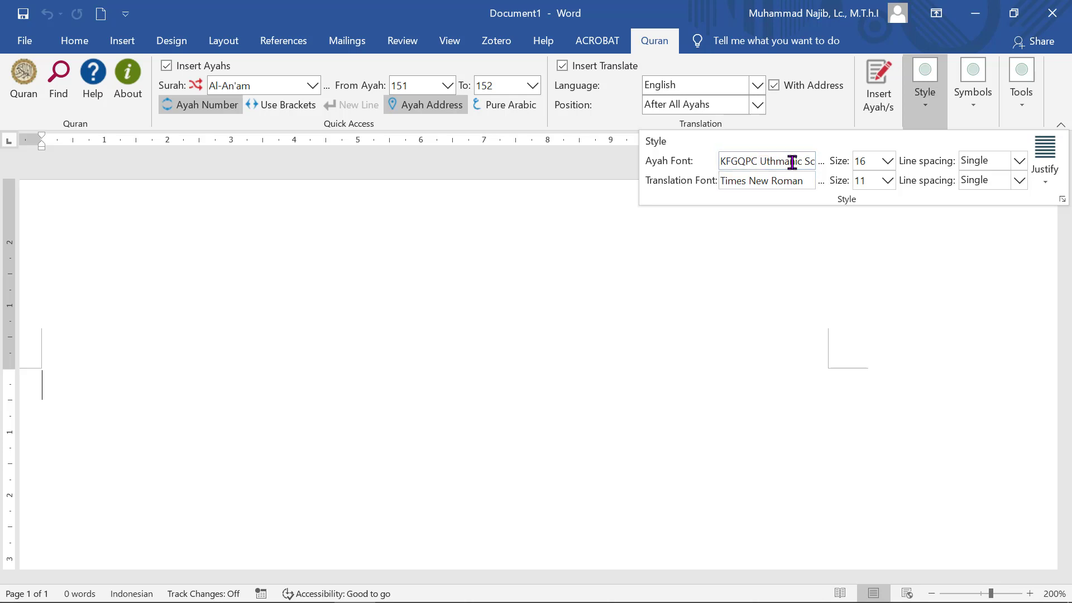
click(821, 161)
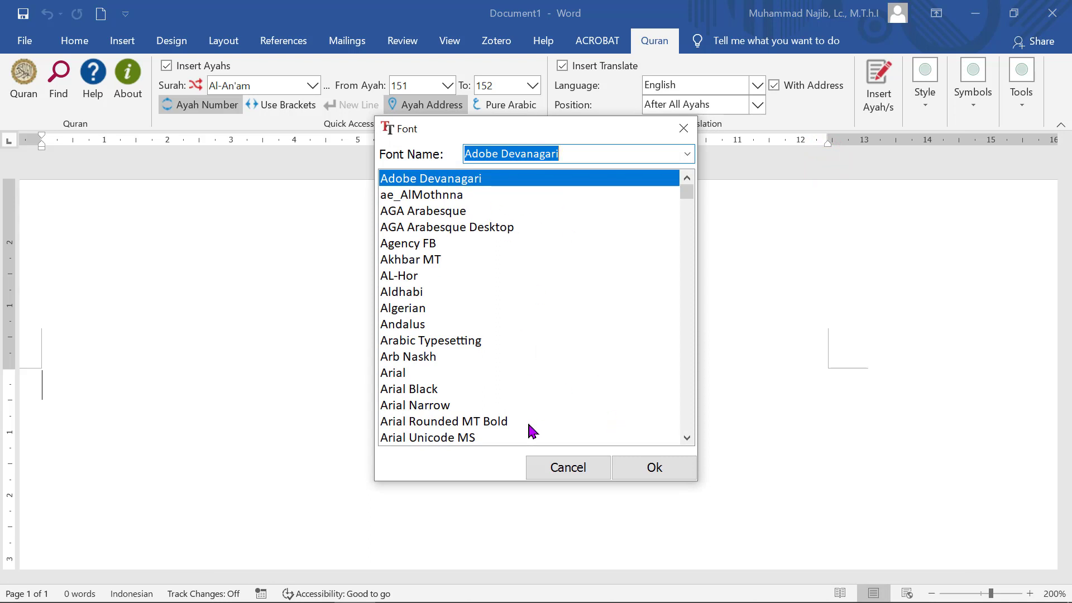
click(568, 467)
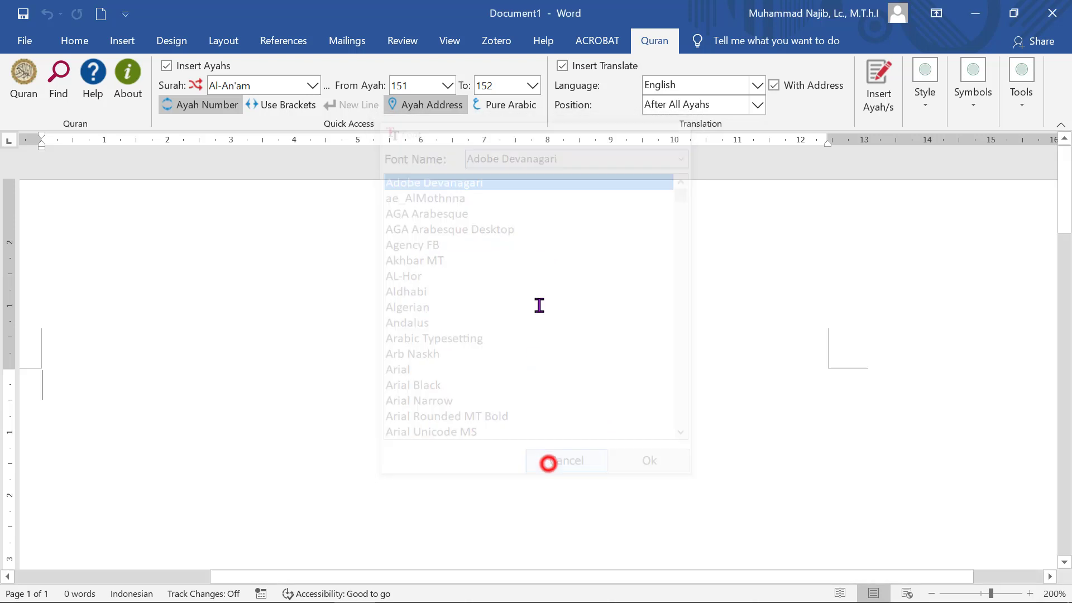
click(926, 103)
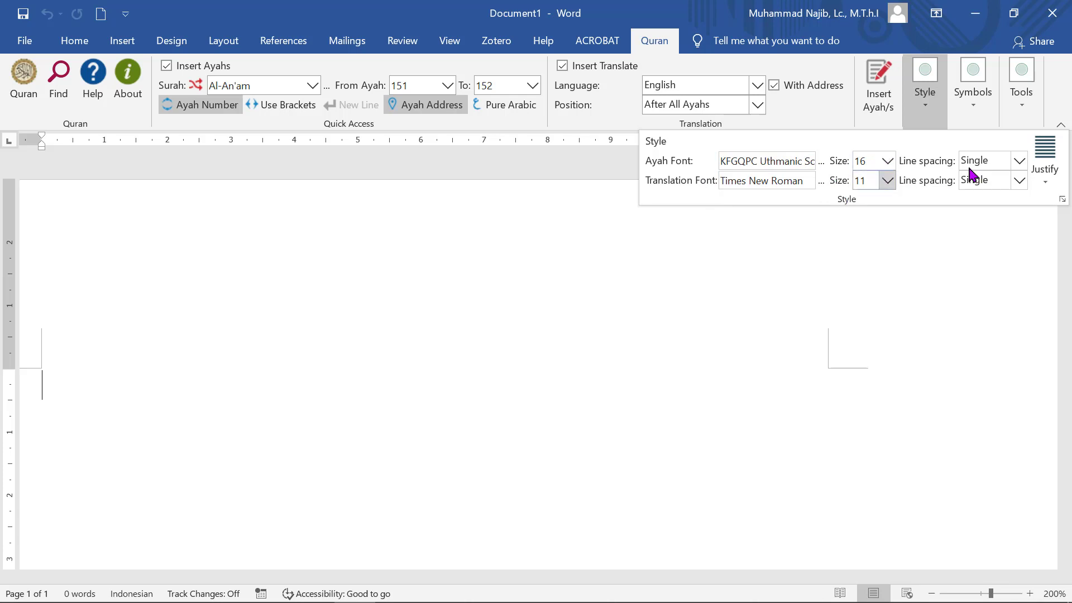
click(1046, 180)
click(937, 251)
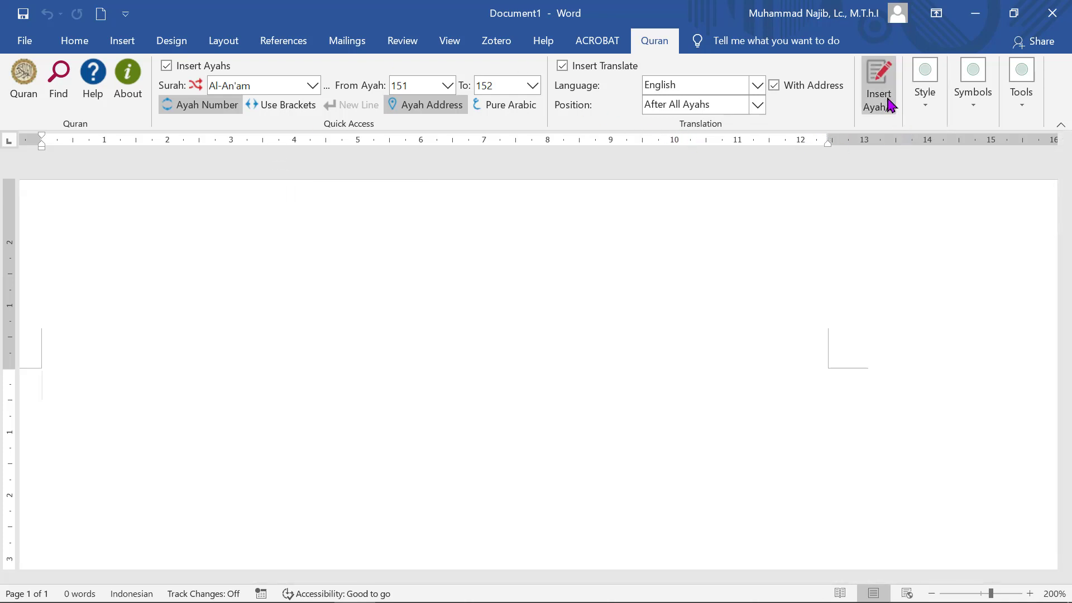
click(914, 103)
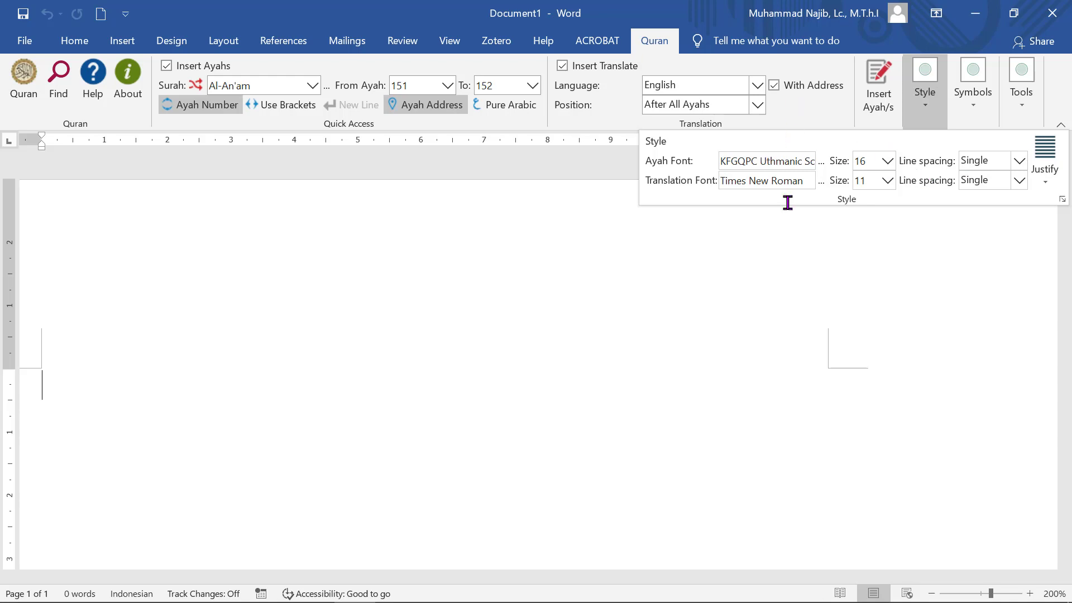
click(786, 274)
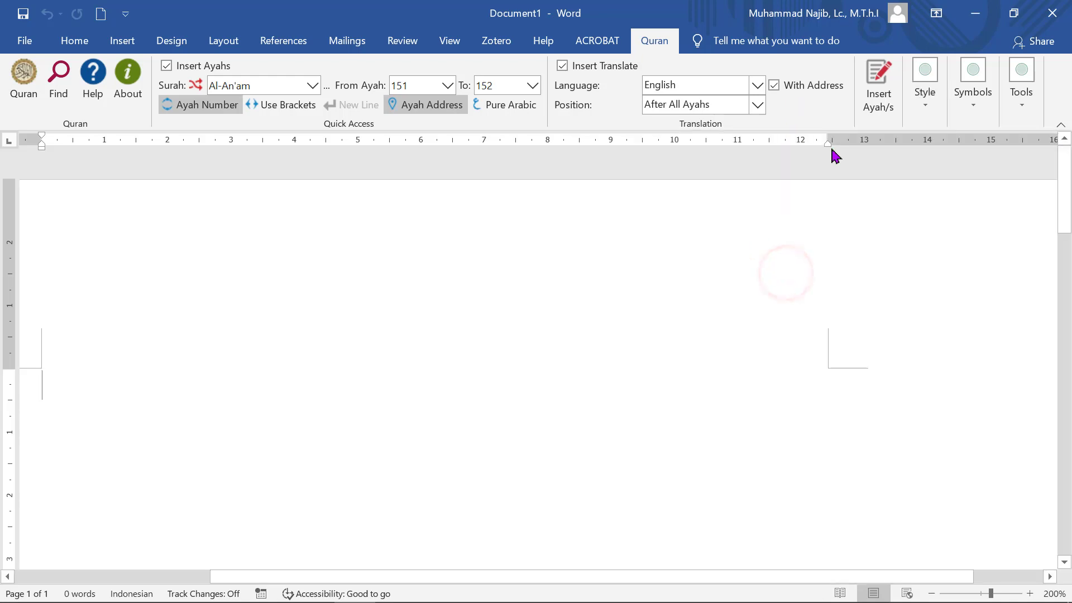
Step: Insert Al-An'am ayahs 151 to 152 with the English translation and review the Arabic and translated text
click(876, 83)
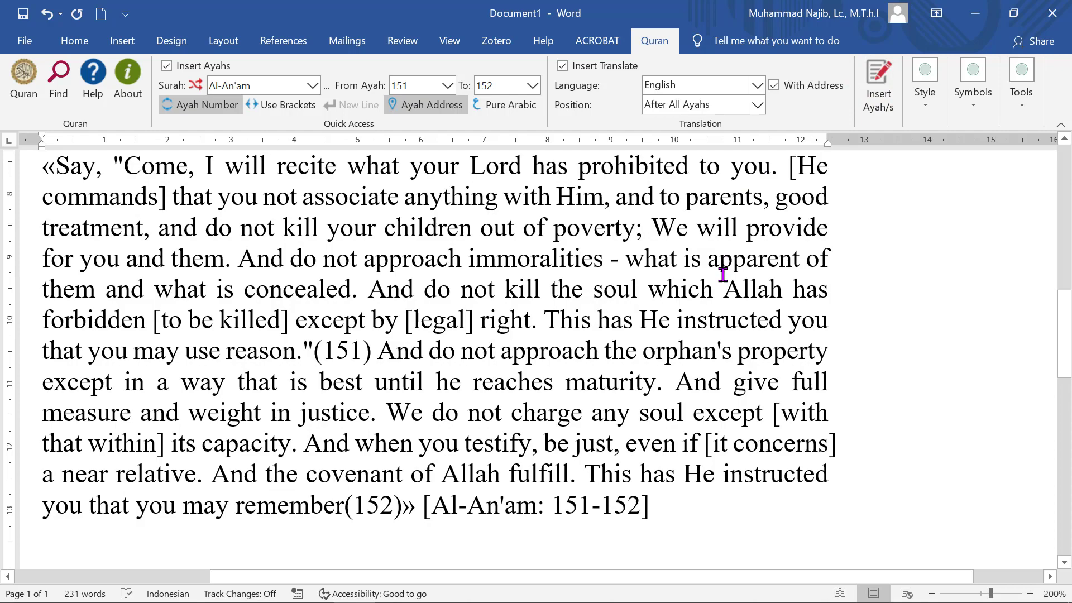
ctrl+scroll(723, 274, down, 3)
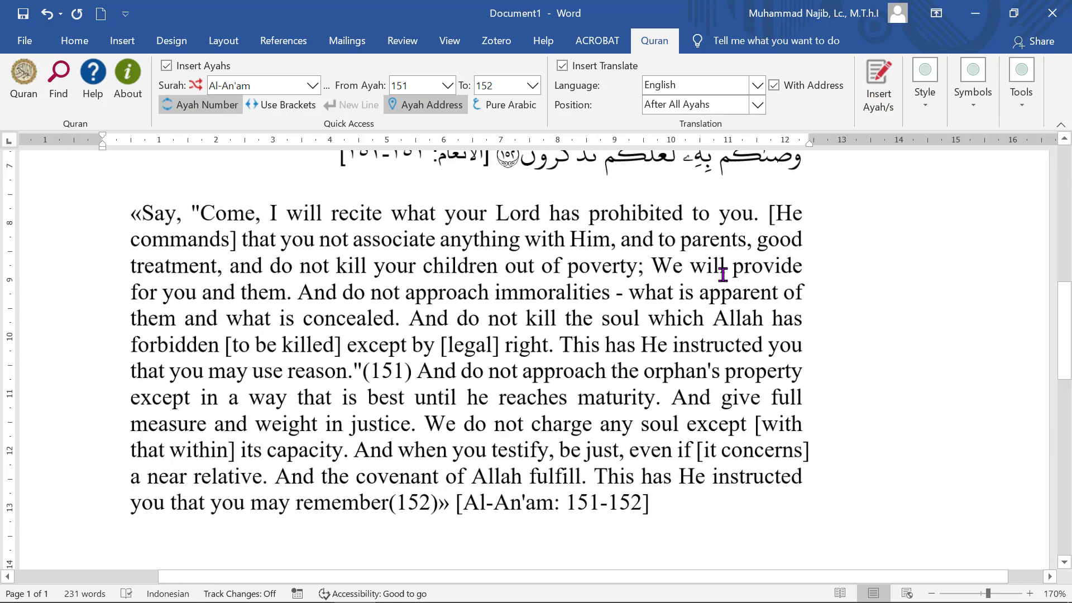
drag(694, 575, 629, 587)
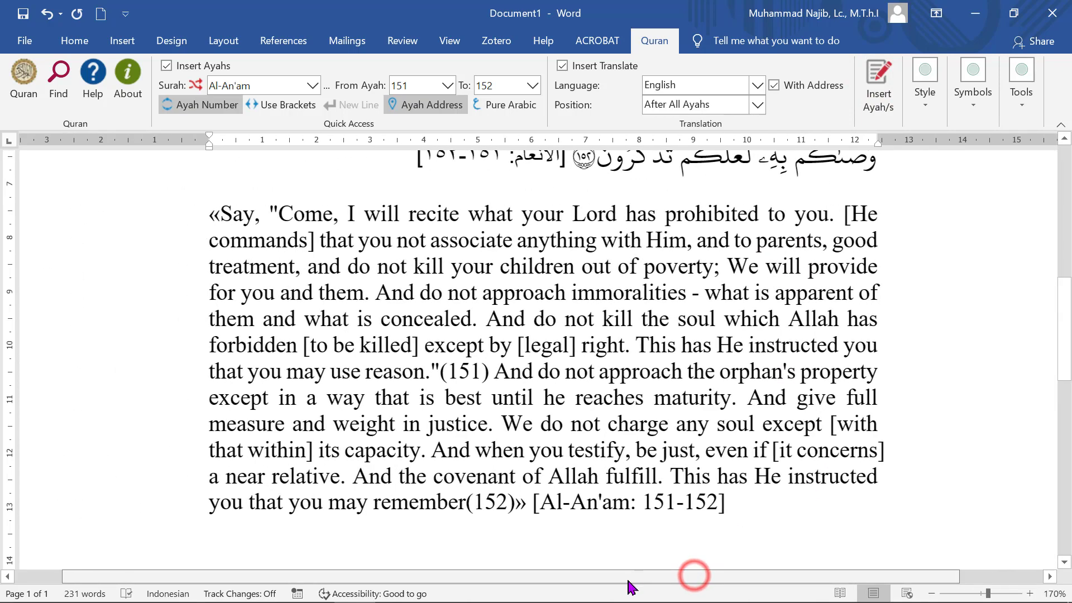
ctrl+scroll(642, 468, up, 2)
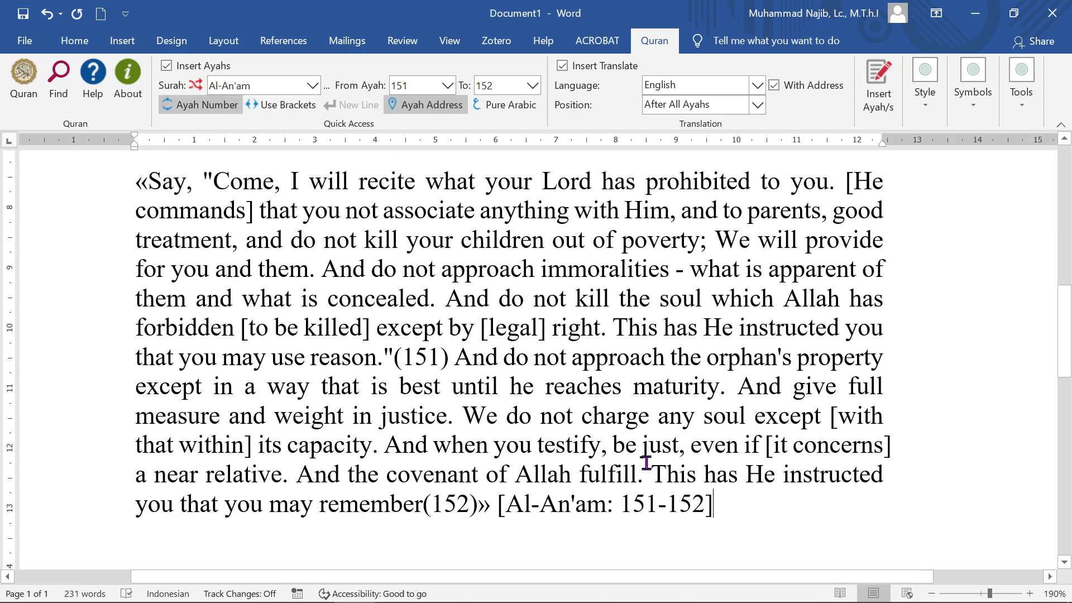
ctrl+scroll(647, 463, down, 4)
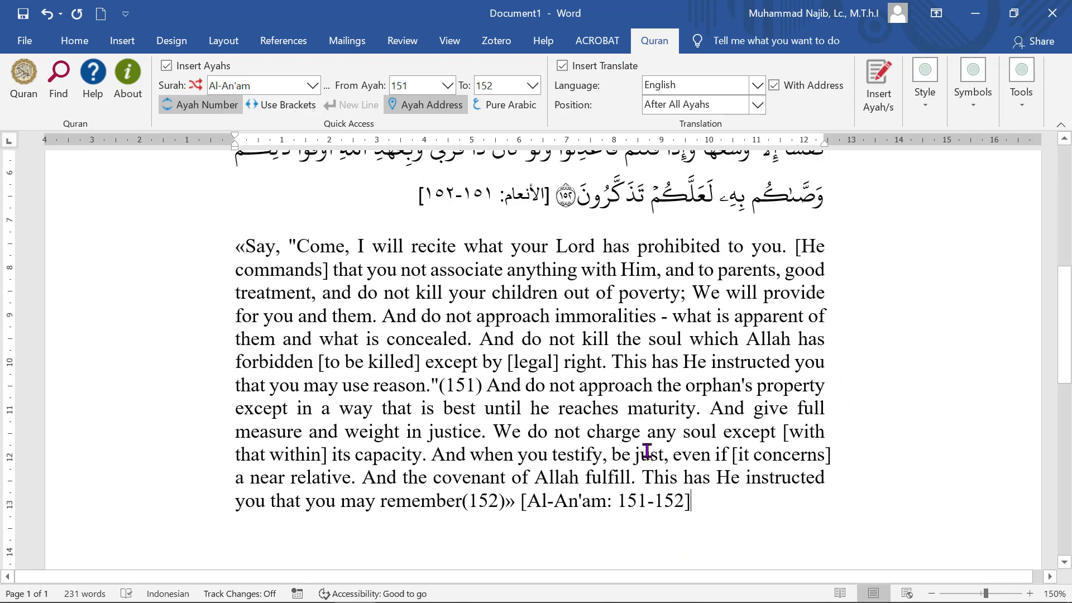
scroll(647, 451, up, 5)
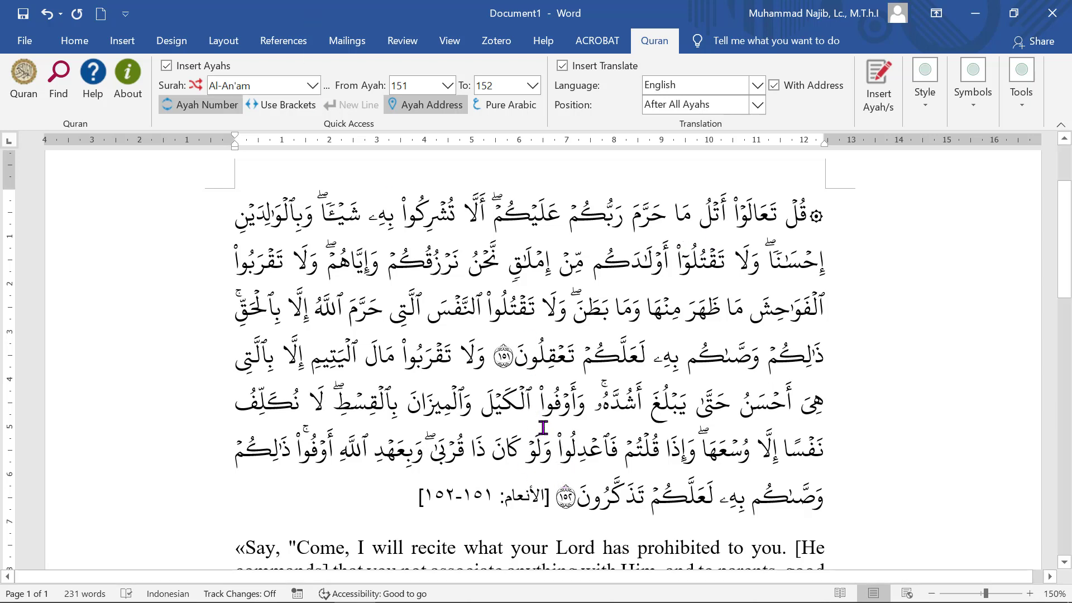
Step: Turn off the ayah address, and set the insertion to a Persian translation with each ayah on a new line
click(422, 104)
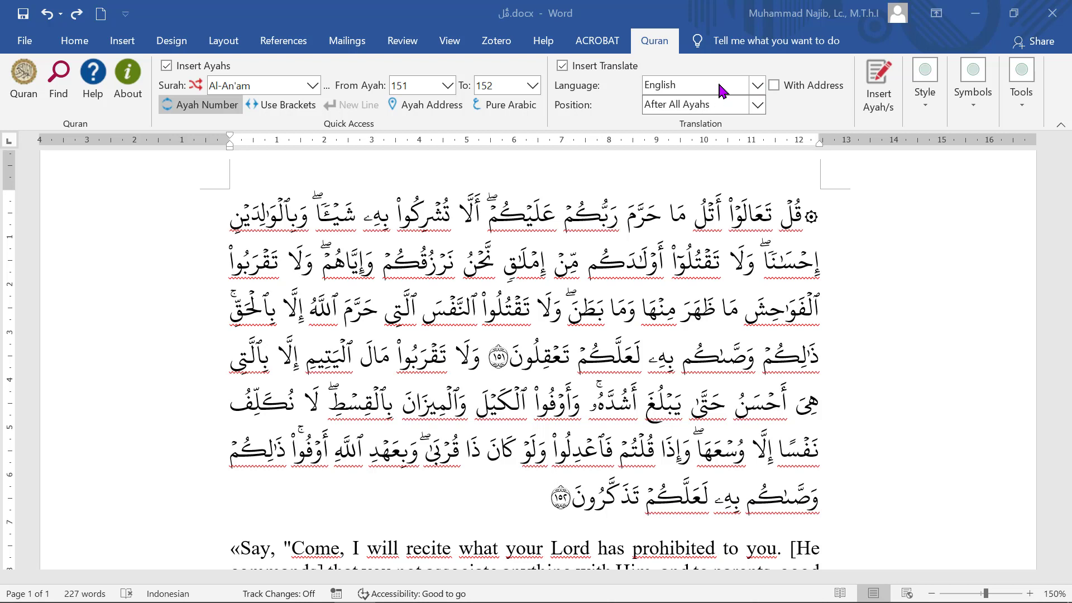
click(757, 86)
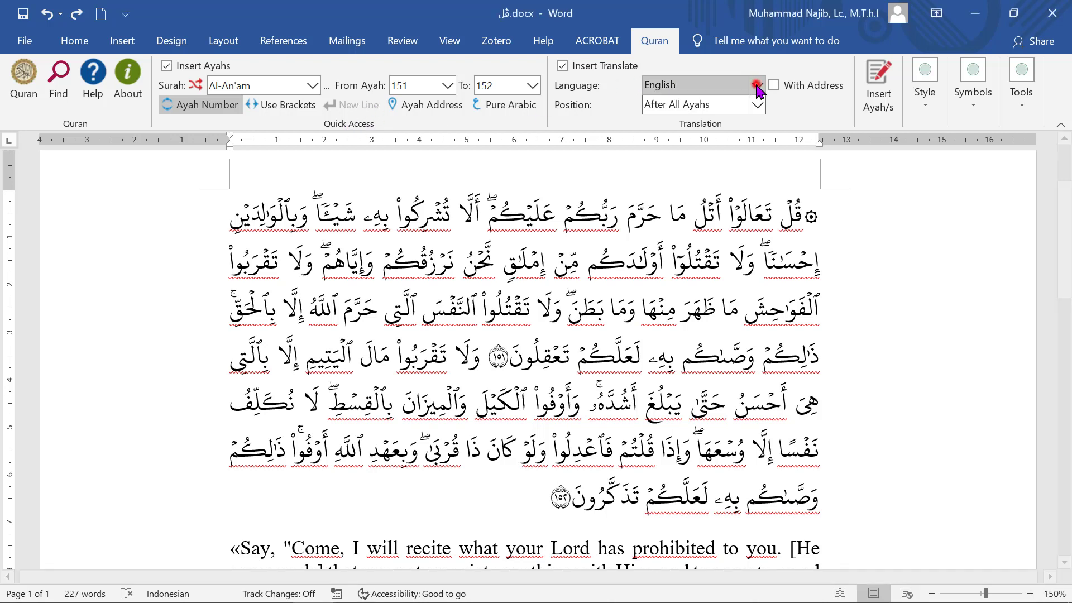
click(757, 85)
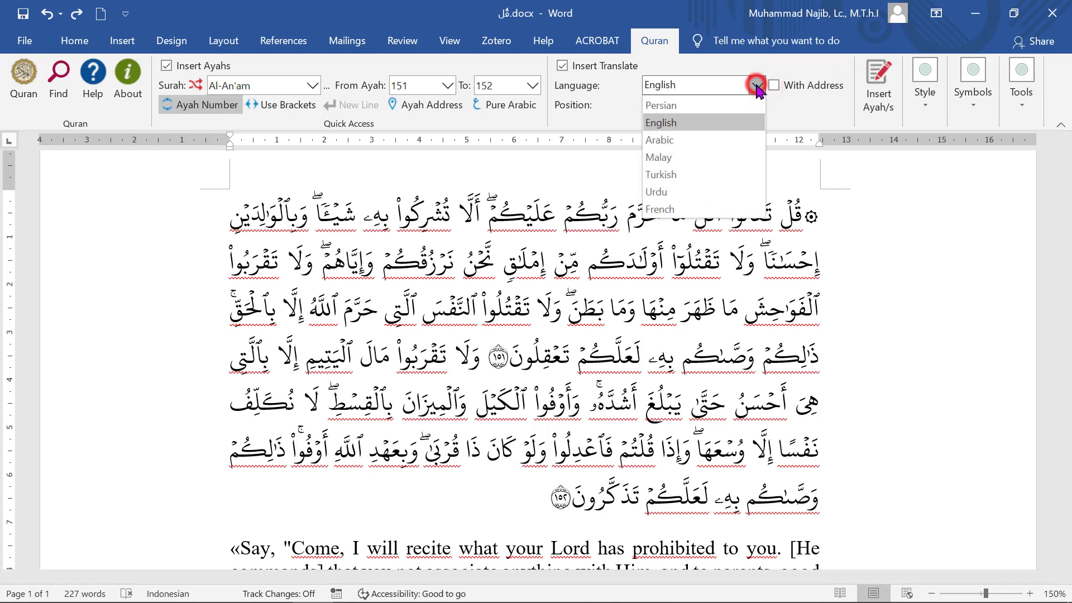
click(729, 106)
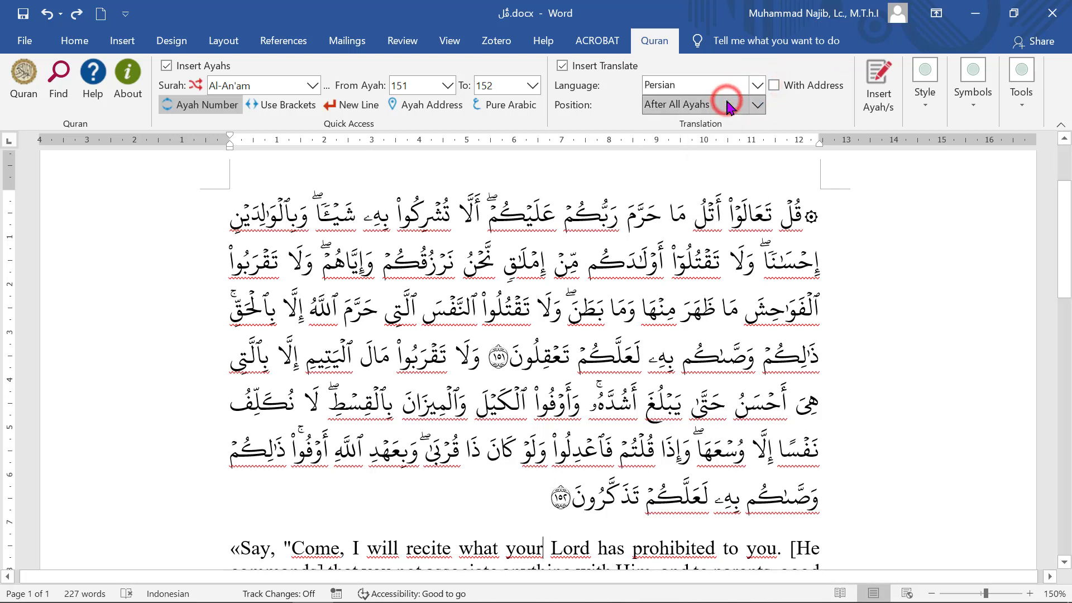
click(363, 107)
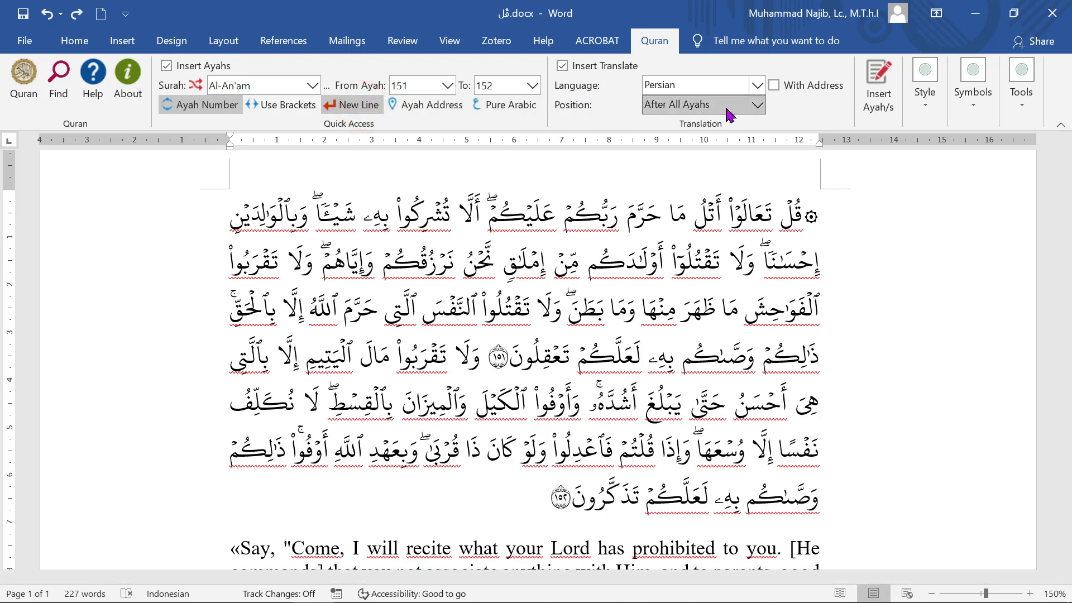
Step: Insert the ayahs on separate lines with the Persian translation and review the result
click(881, 80)
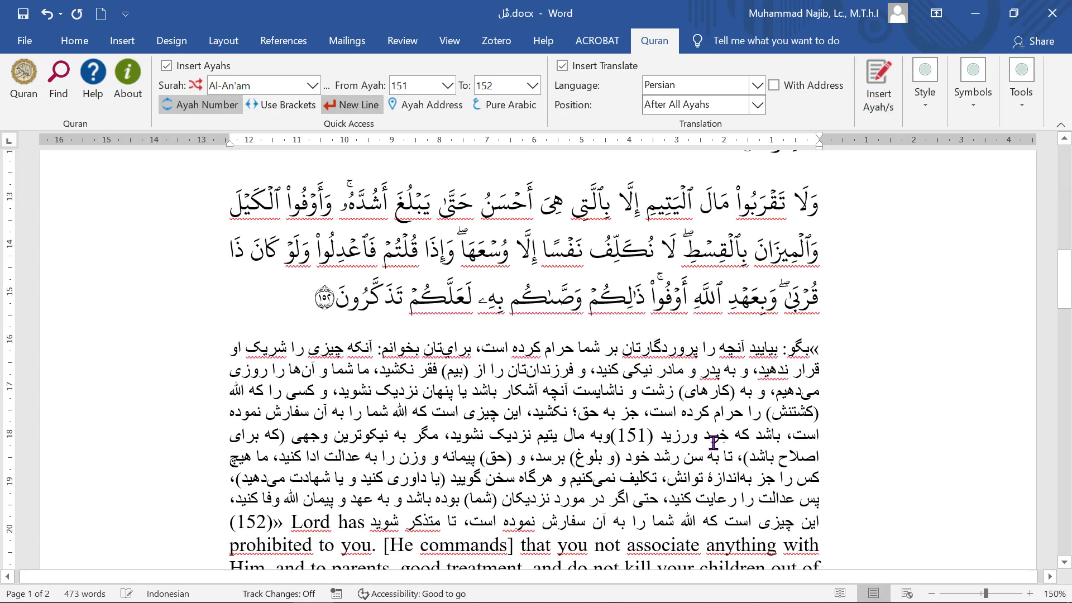
scroll(717, 438, up, 4)
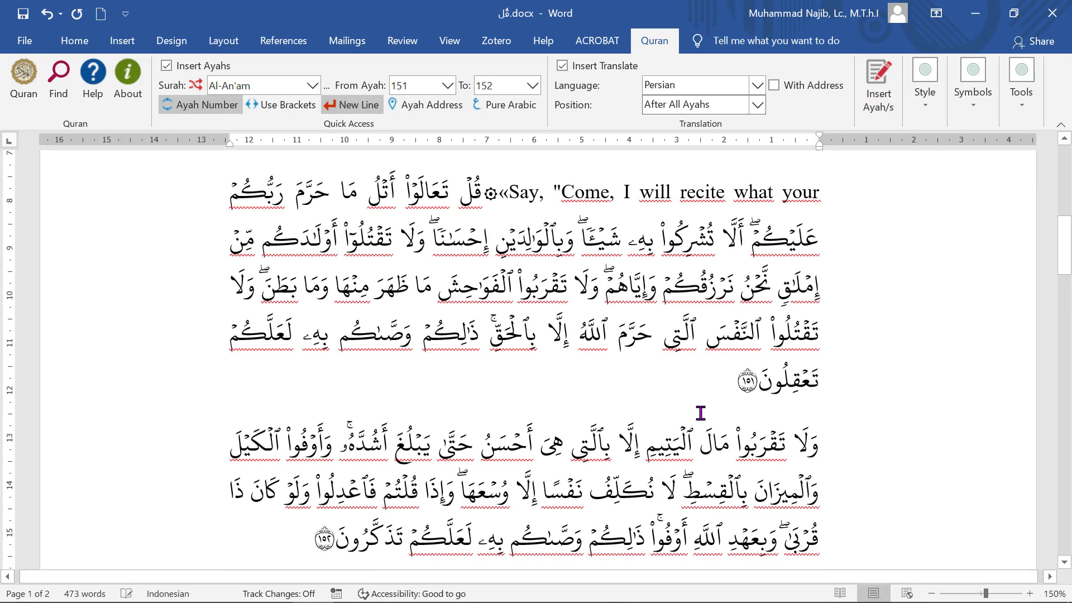
scroll(700, 413, up, 3)
scroll(700, 413, down, 1)
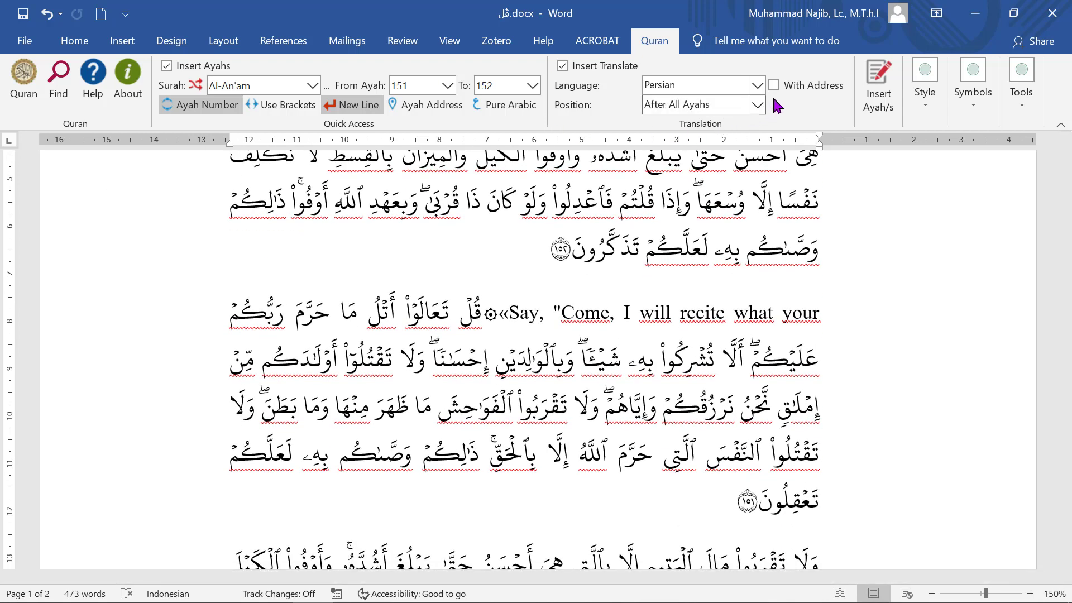
Step: Change the translation language to Malay
click(758, 85)
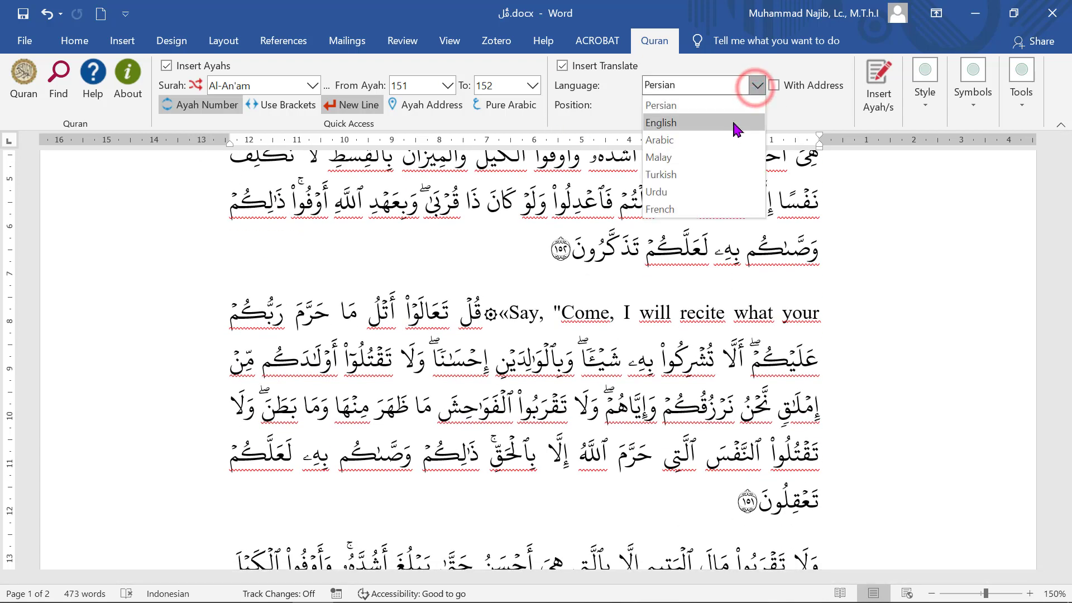
click(720, 163)
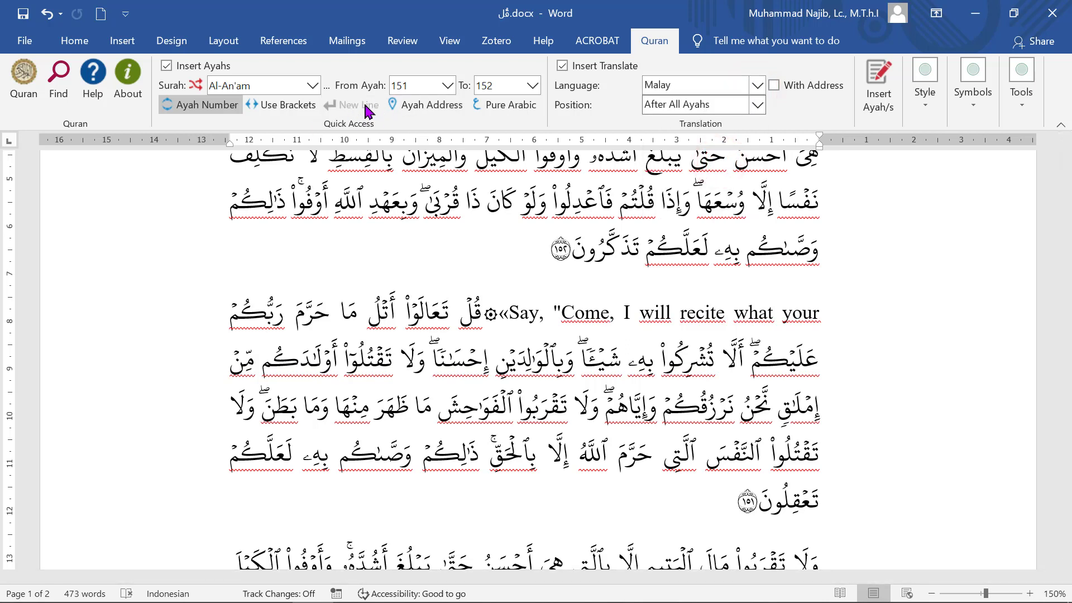
click(753, 87)
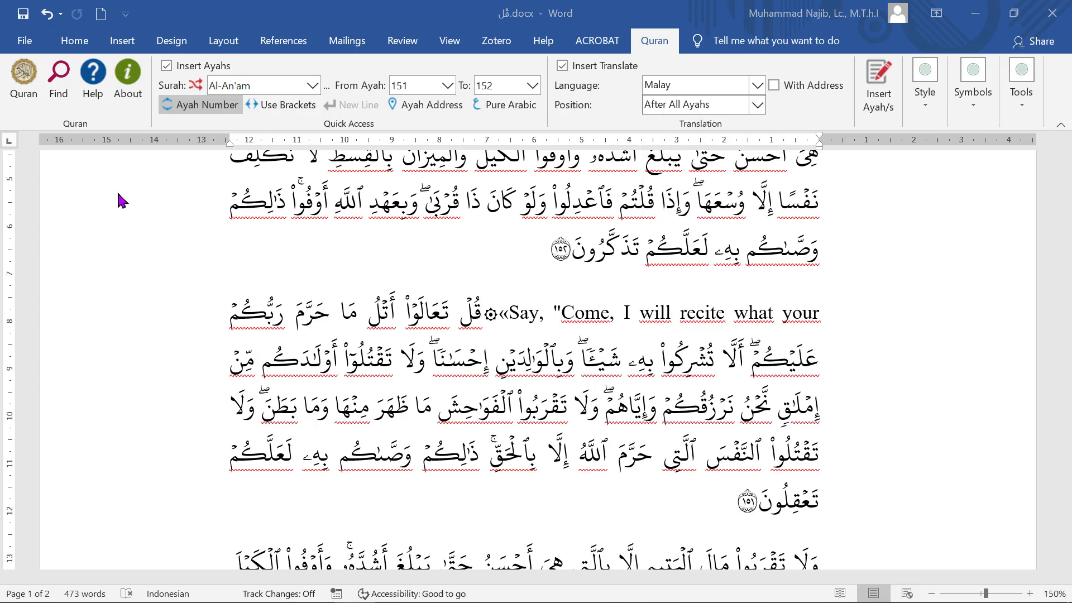
Step: Switch the surah name to Arabic script and back to its Latin spelling
click(196, 86)
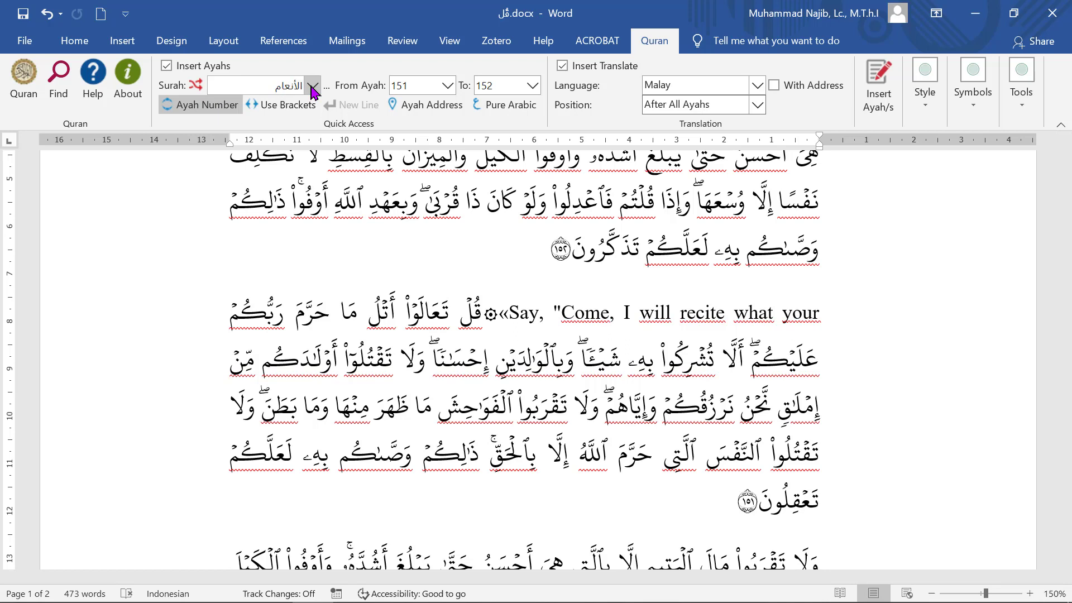
click(196, 86)
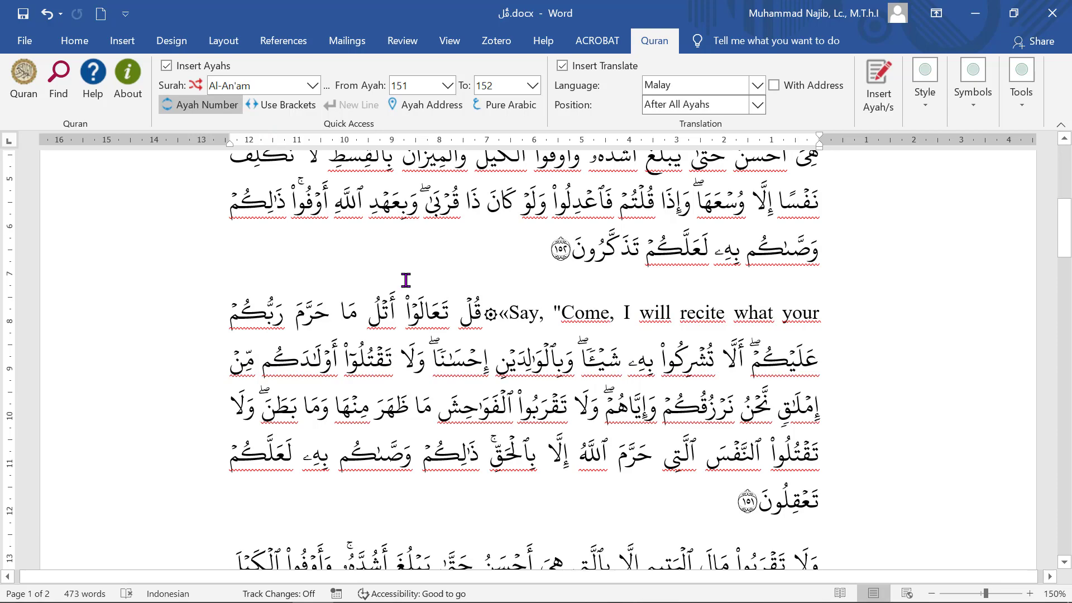
Step: Undo the last insertion of the ayahs with the Persian translation
key(ctrl+z)
key(ctrl+y)
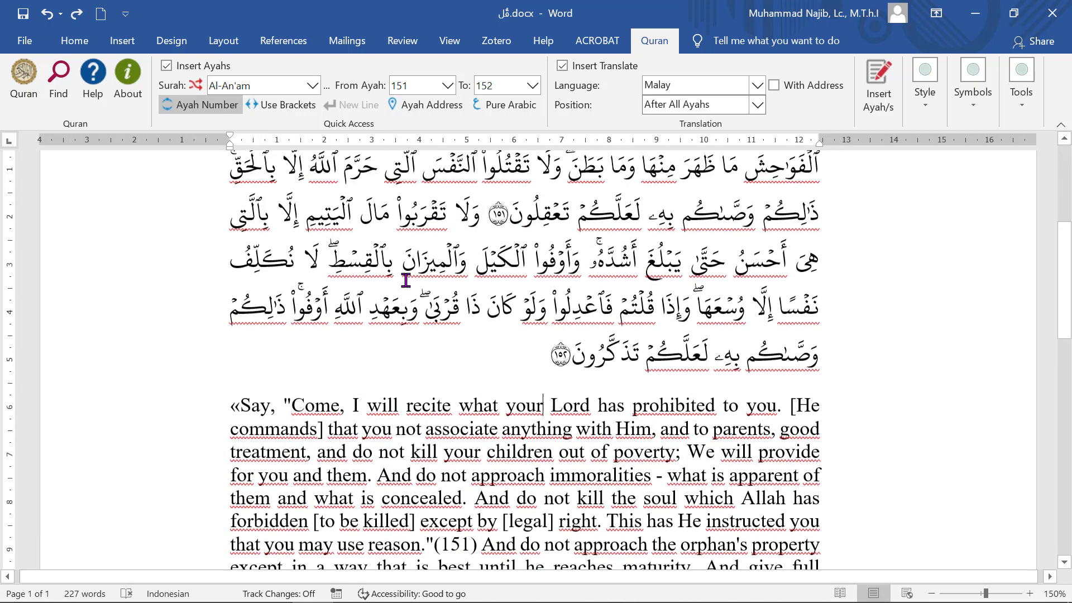
scroll(406, 280, up, 2)
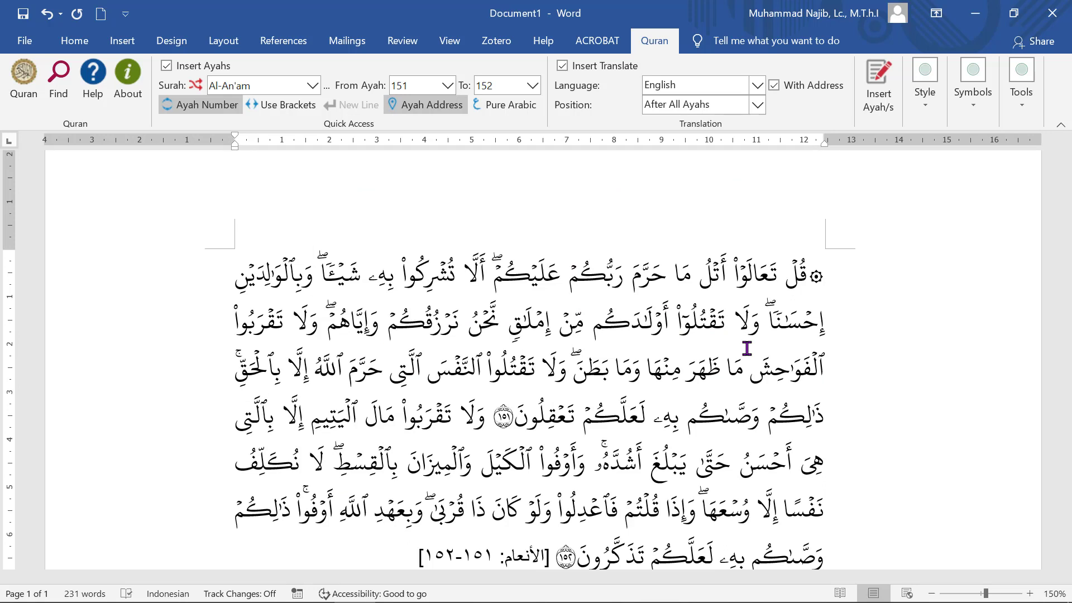
Step: Undo the last ayah insertion and turn off inserting the translation
key(ctrl+z)
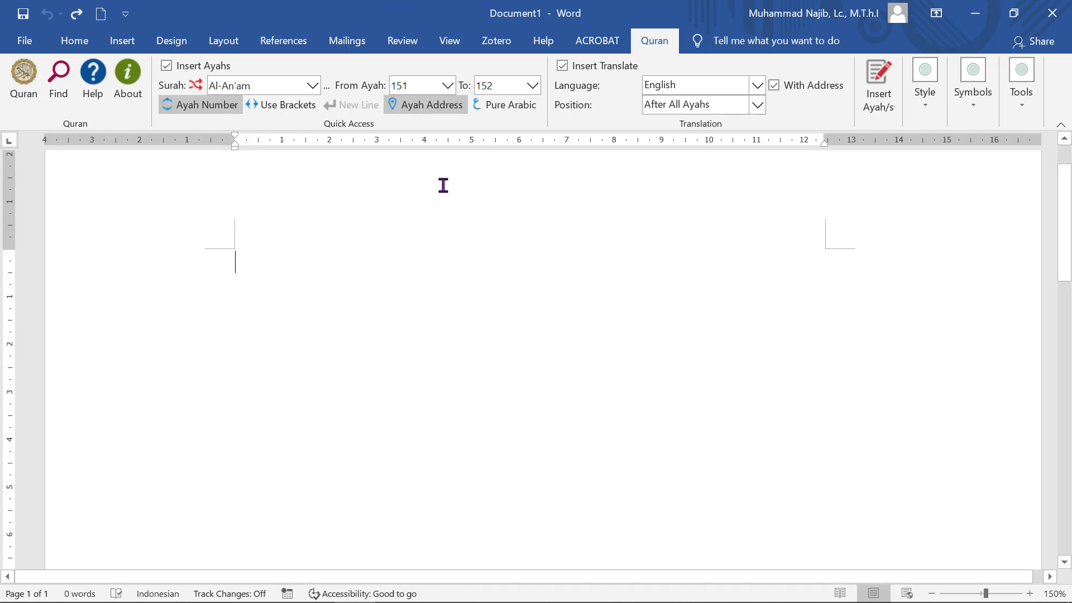
click(563, 66)
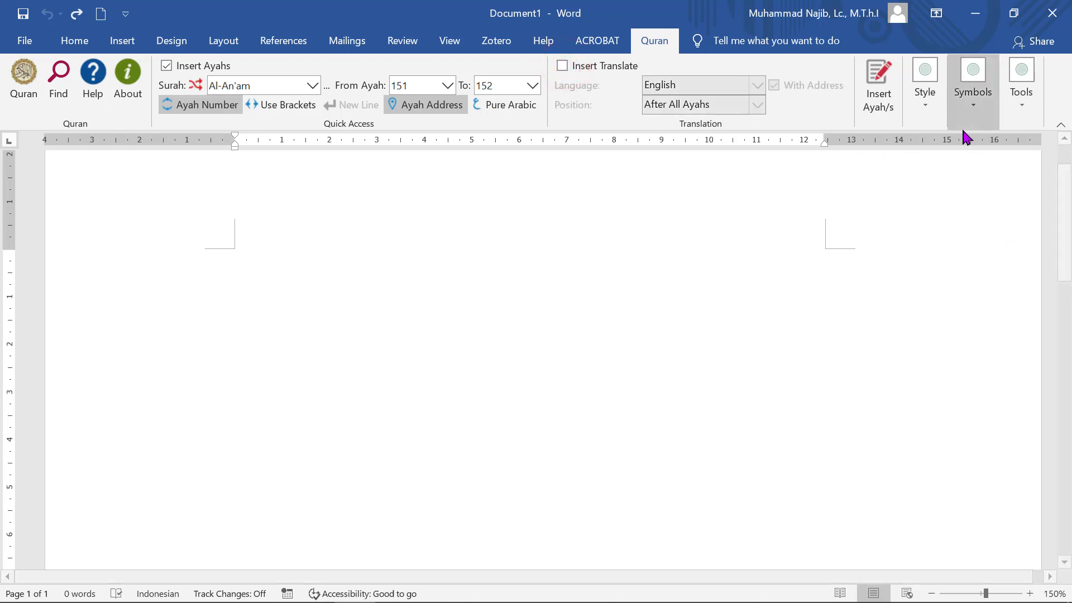
Step: Turn Quick Convert off and back on
click(1023, 109)
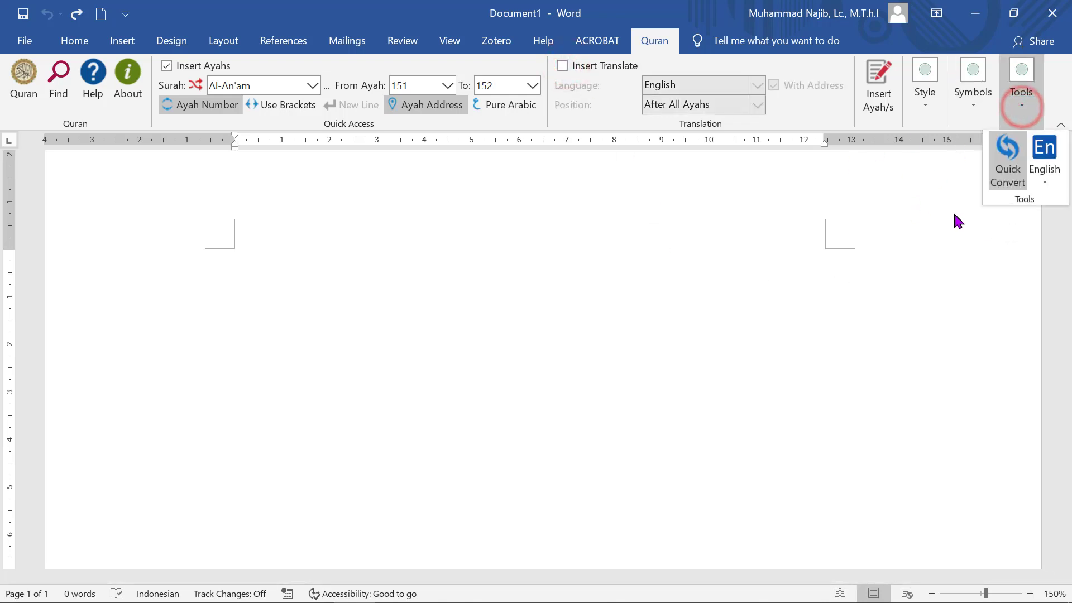
click(1010, 174)
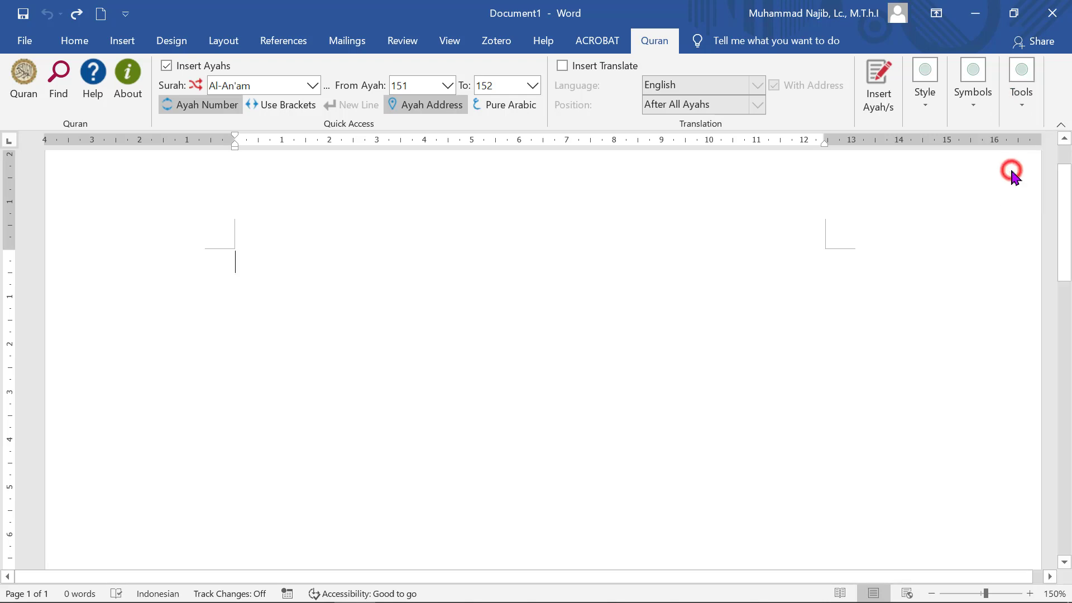
click(1023, 107)
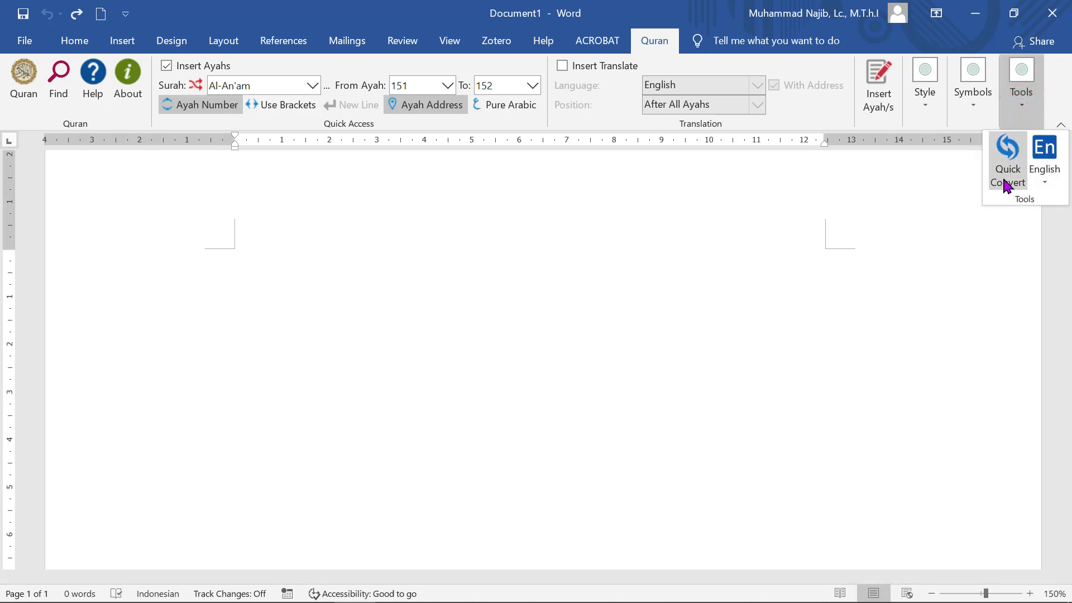
click(1009, 160)
click(1024, 99)
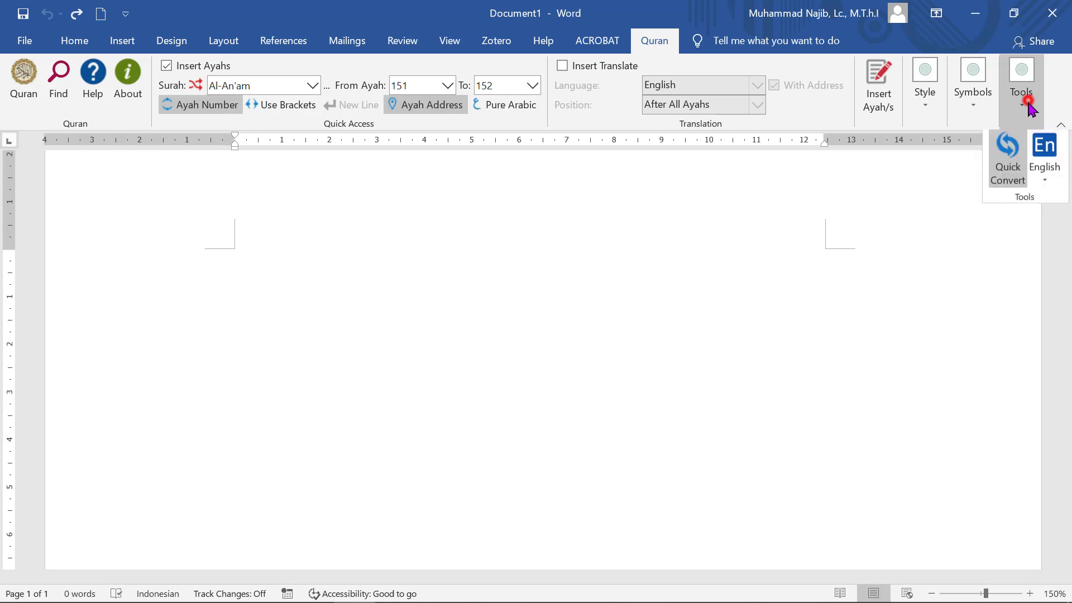
click(626, 281)
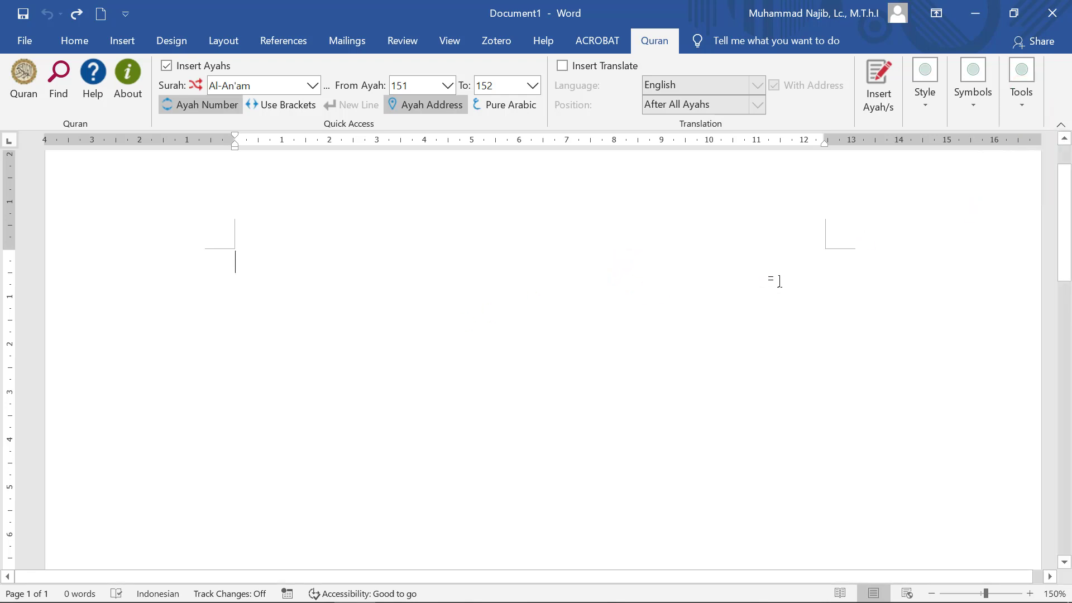
Step: Set the paragraph right-to-left and use Quick Convert to insert Al-An'am ayahs 151 to 152 from the Arabic reference ".انعام:١٥١-١٥٢"
key(ctrl+Shift_R)
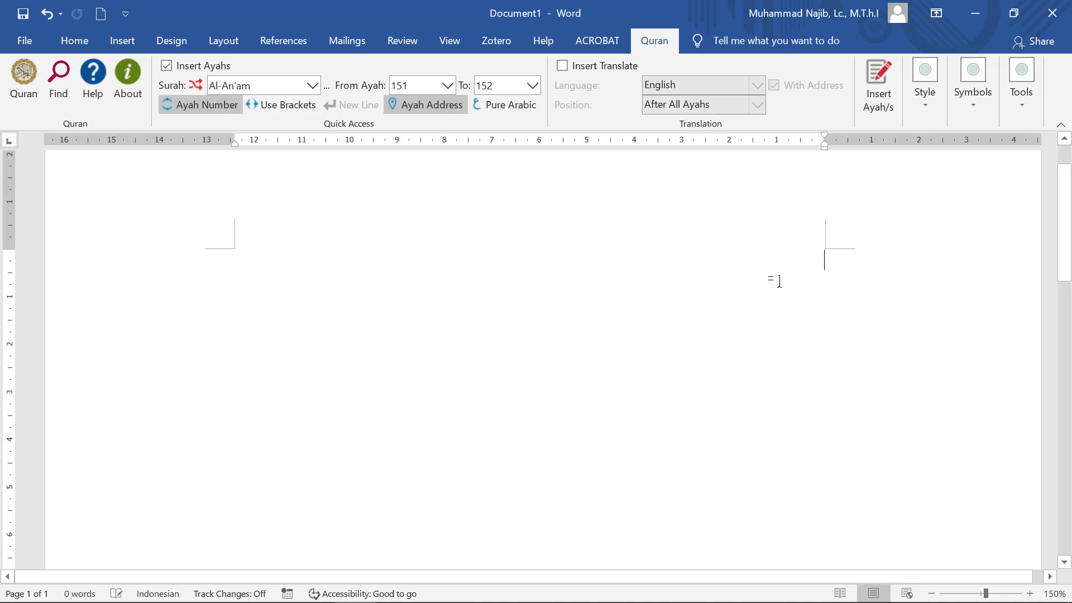
key(alt+shift)
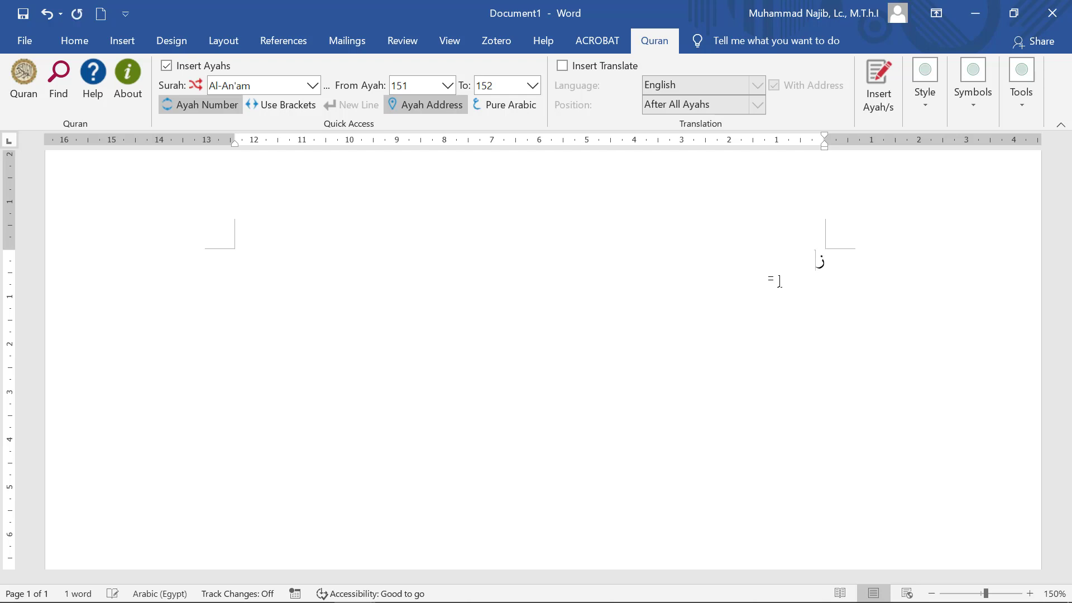
key(ctrl+z)
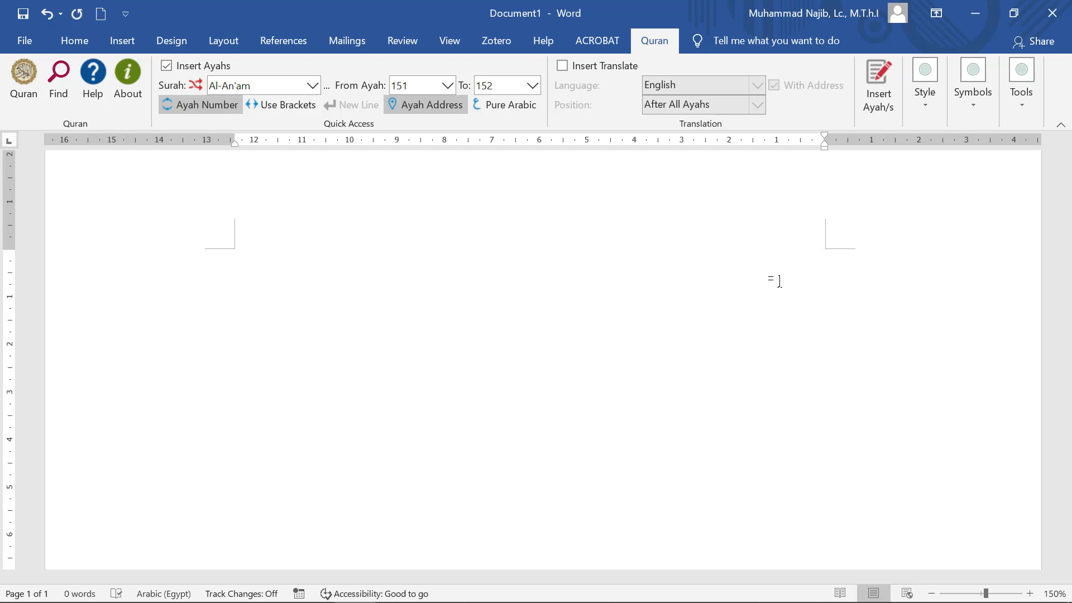
text(.)
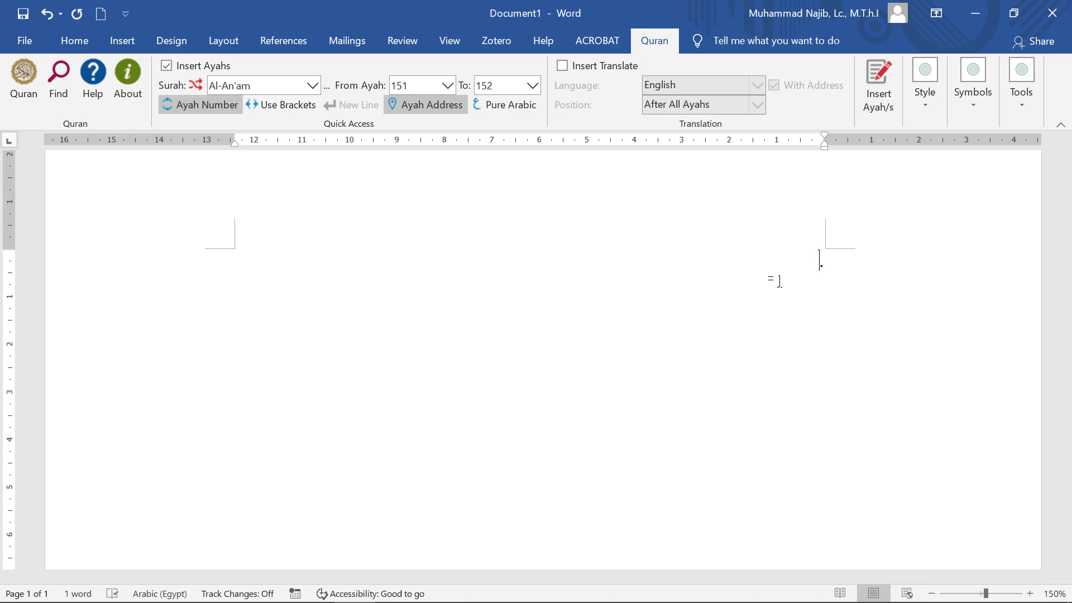
text(انع)
text(ام:١٥١-١٥٢)
key(Return)
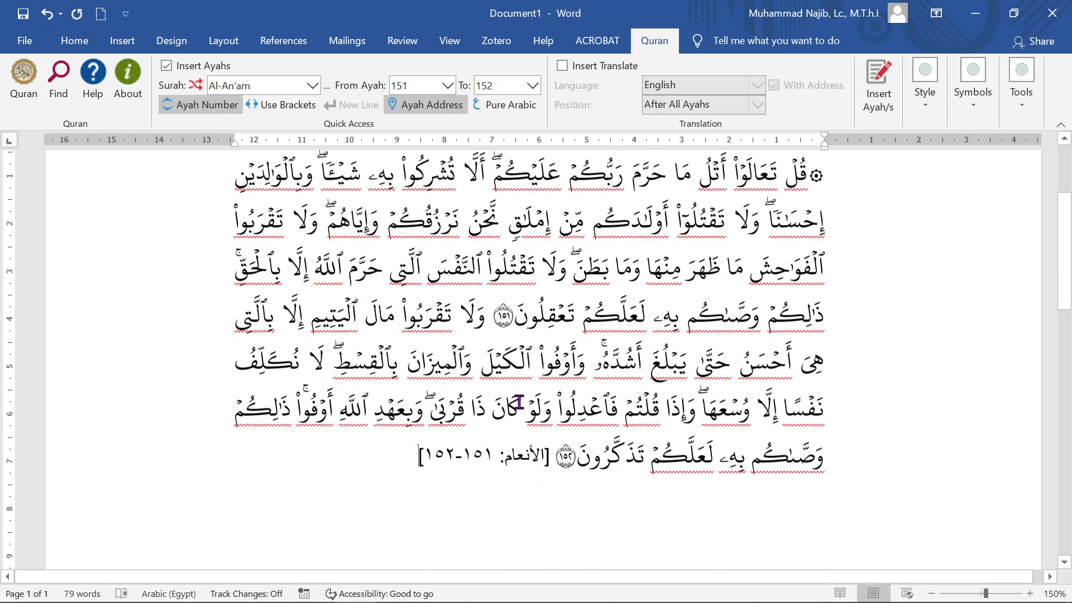
Step: On a new line after the ayahs, insert Ya-Sin ayah 38 from the reference ".يس:٣٨"
scroll(480, 390, down, 3)
click(410, 444)
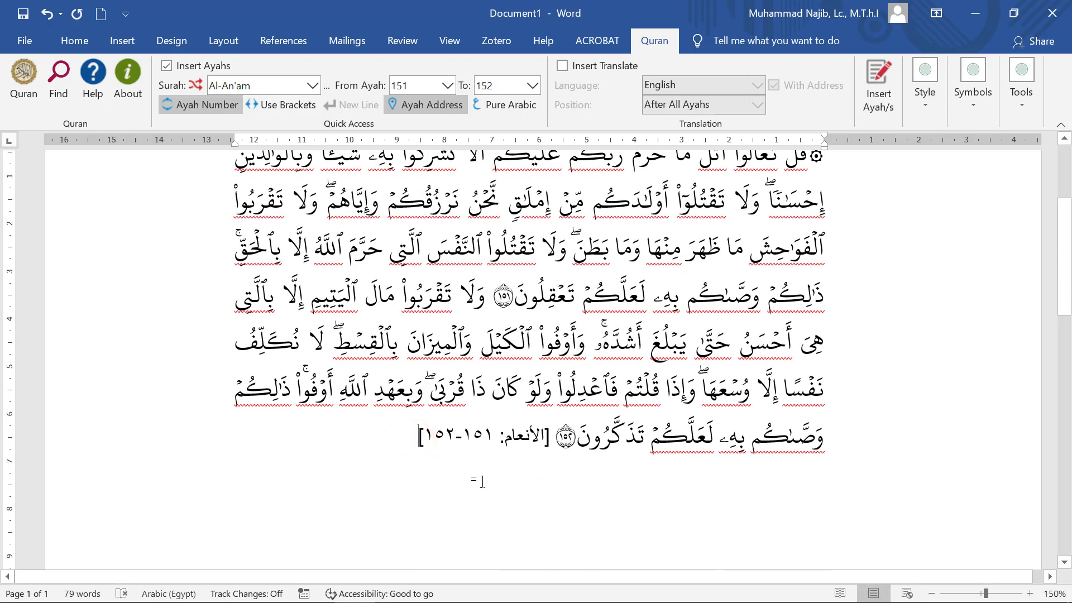
key(Return)
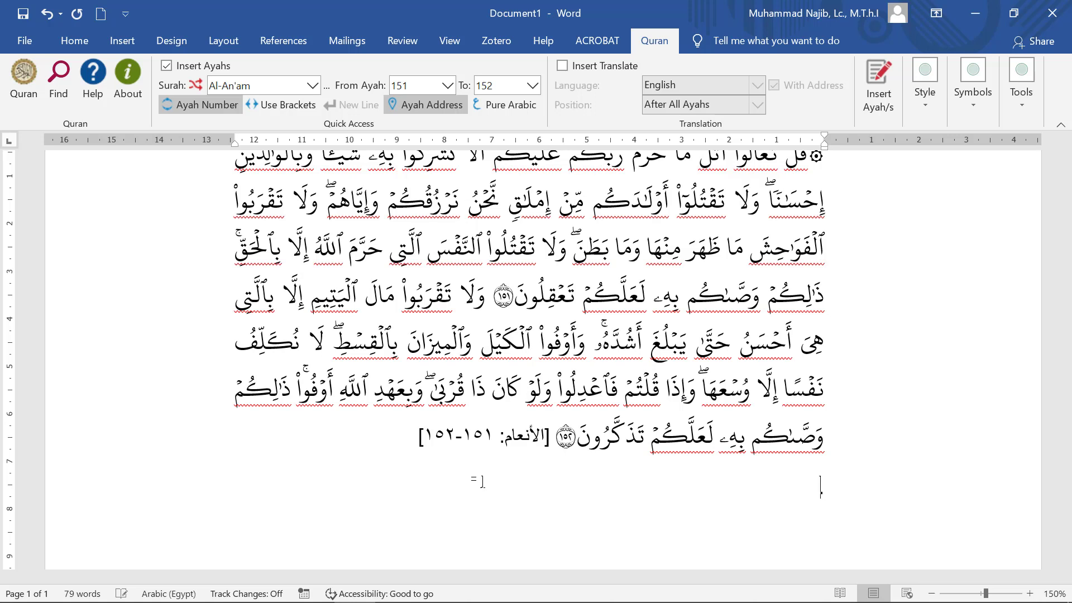
text(يس:٣٨)
key(Return)
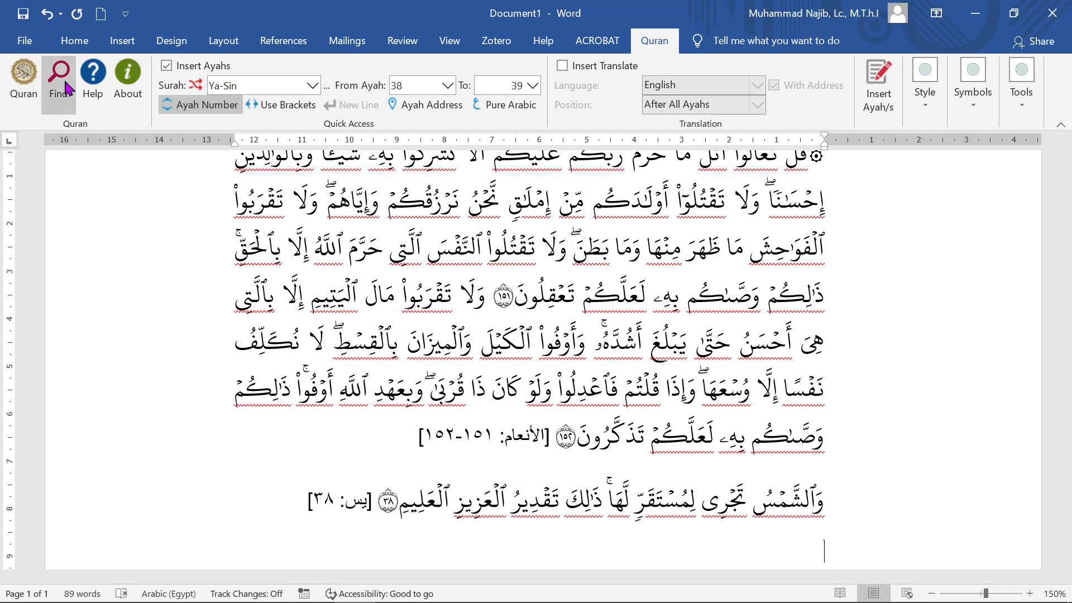
Step: Open the Quran reader and switch it to the compact view, keeping the end of the document visible
click(25, 90)
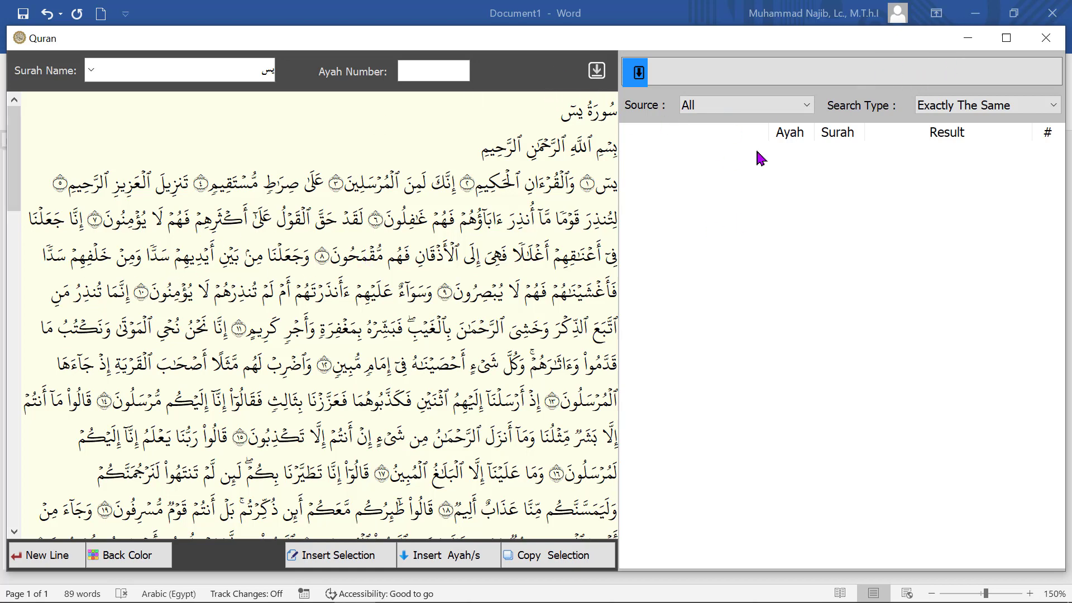
click(597, 72)
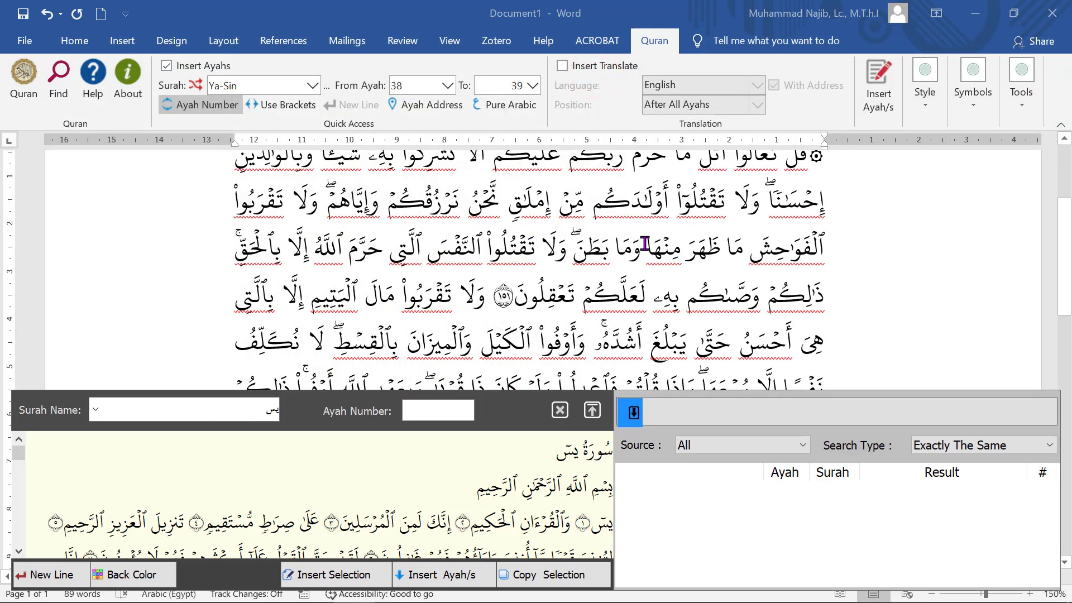
scroll(574, 254, down, 2)
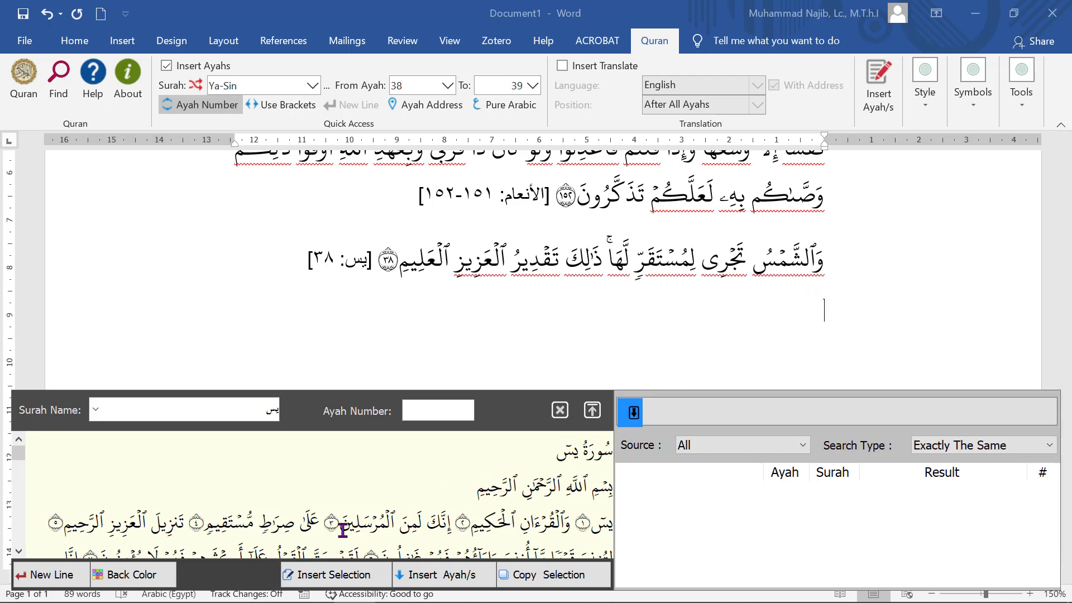
Step: Show each Ya-Sin ayah on a separate line in the Quran reader, and return to continuous text
scroll(422, 477, down, 3)
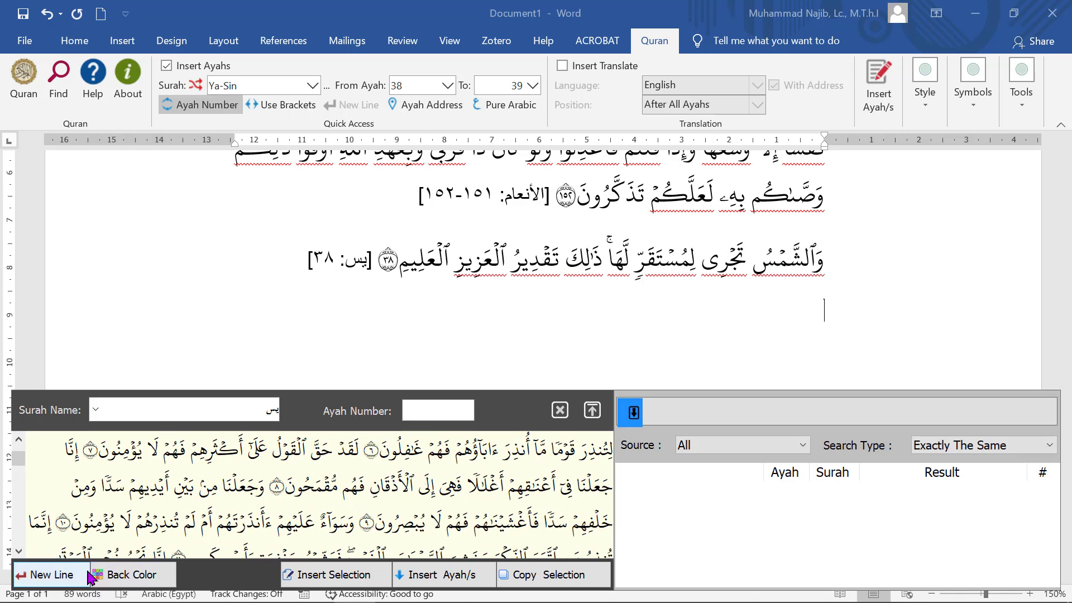
scroll(305, 499, up, 3)
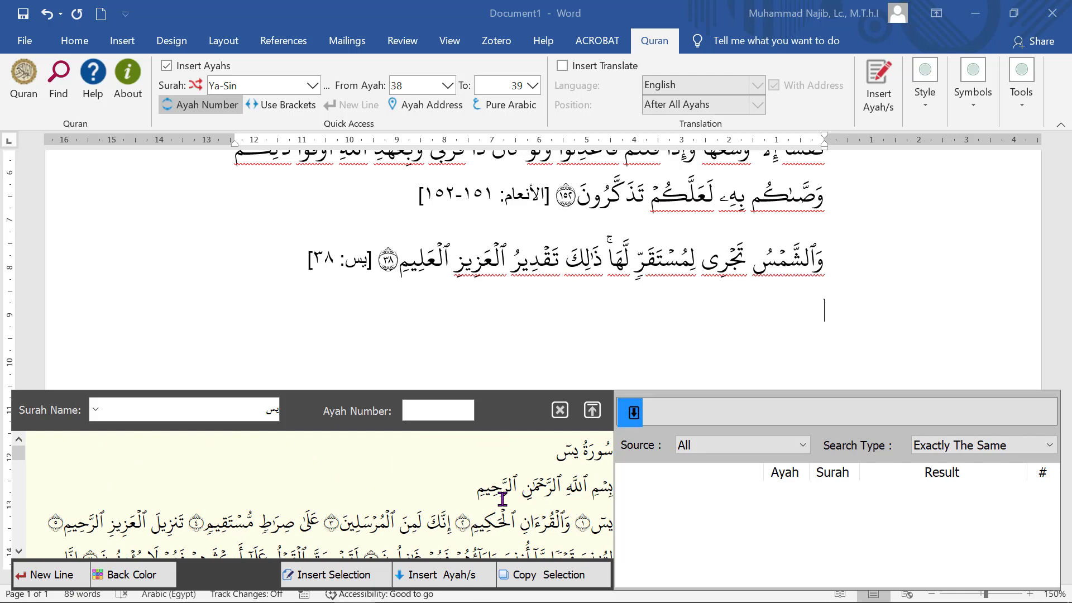
scroll(462, 510, down, 3)
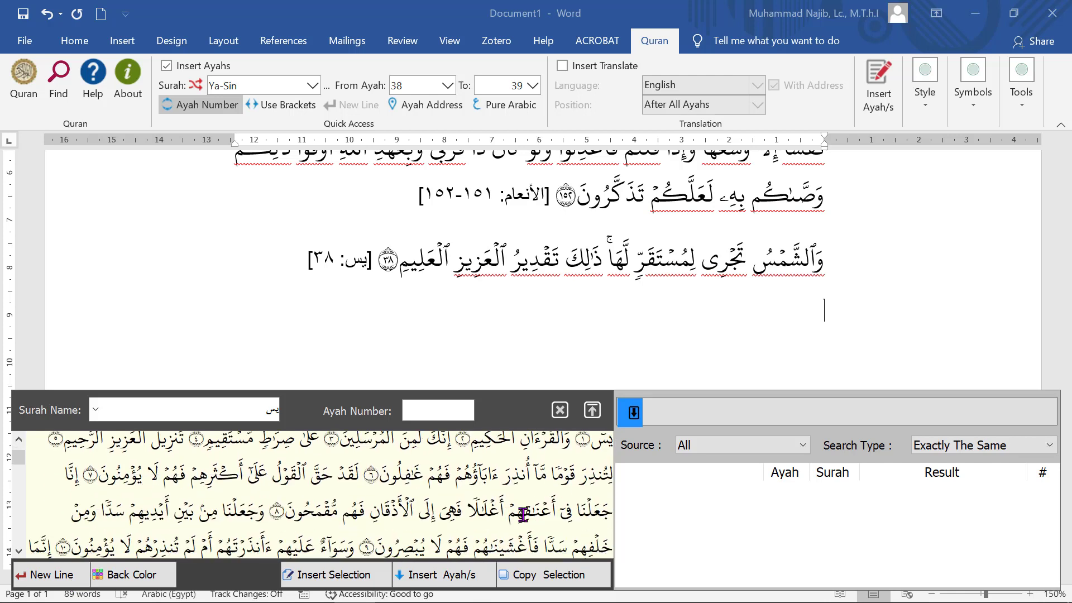
click(64, 581)
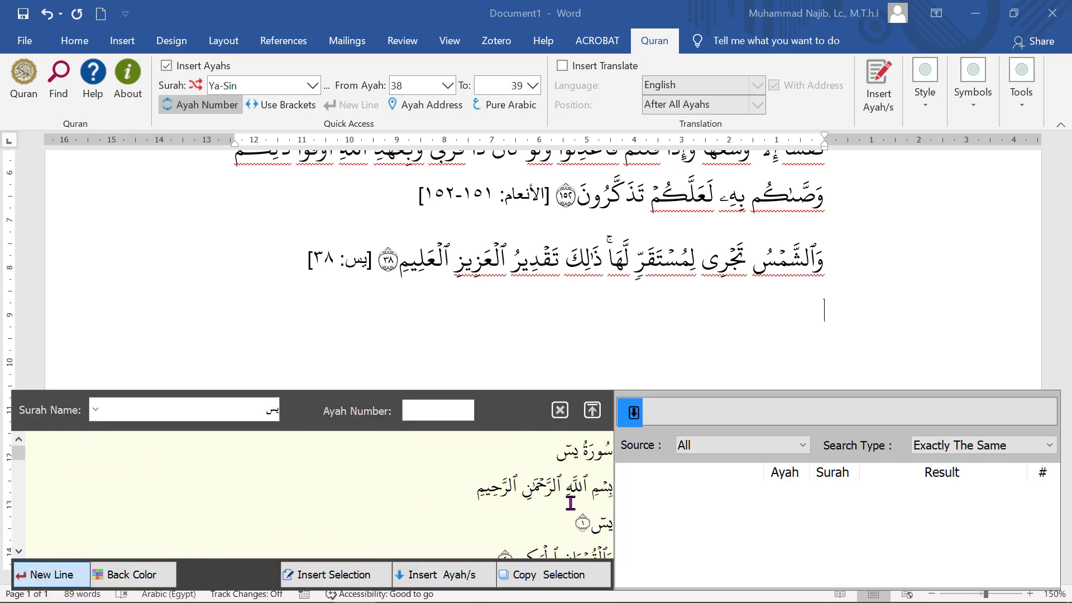
scroll(570, 503, down, 3)
click(50, 577)
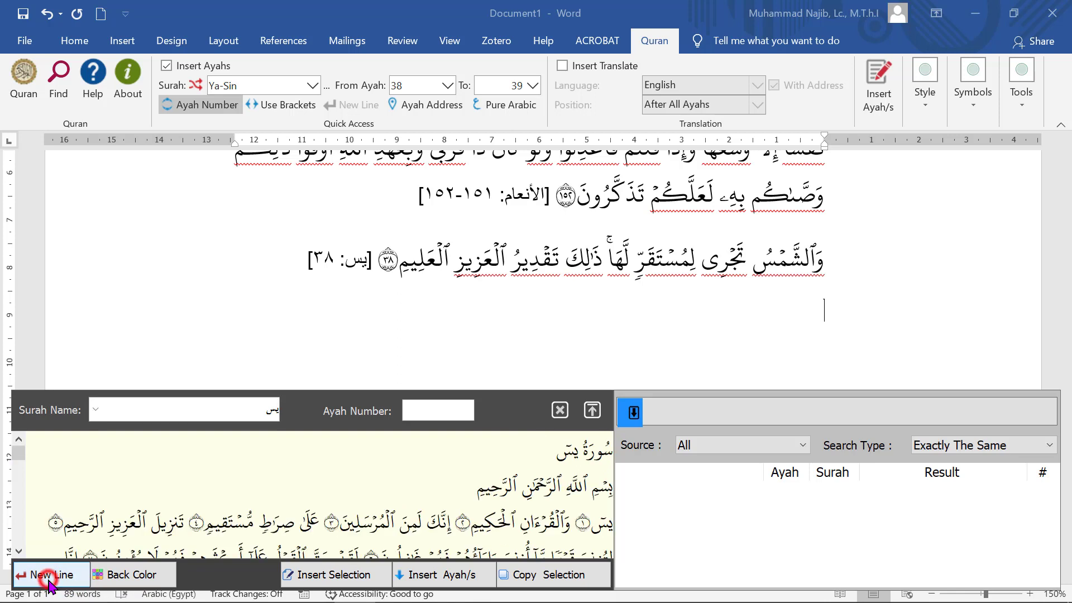
Step: Insert only the selected Ya-Sin passage, from the last word of ayah 6 to the first word of ayah 9
scroll(353, 484, down, 3)
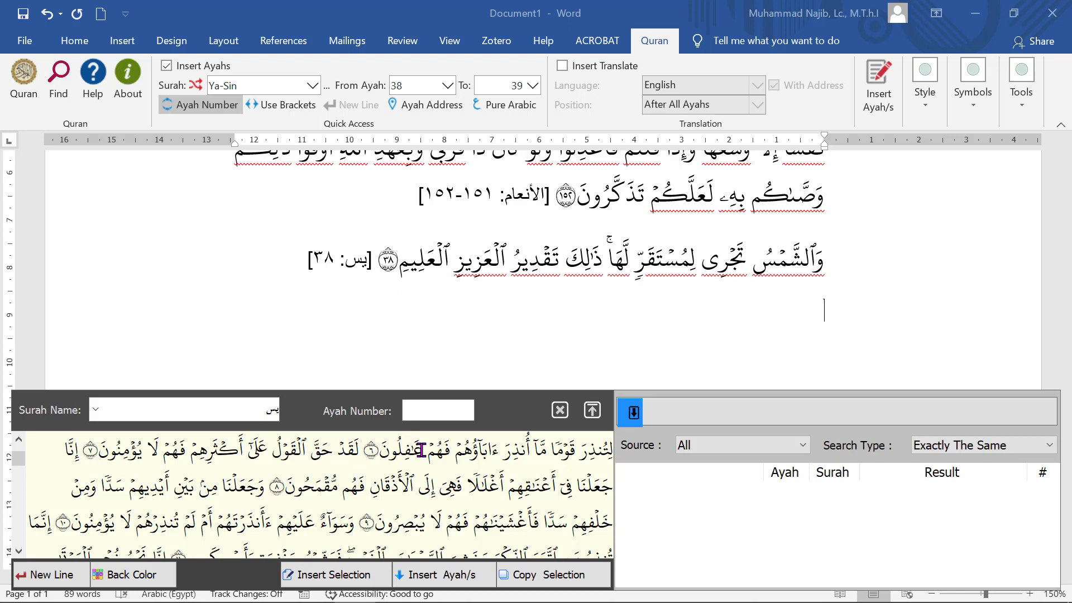
drag(421, 450, 231, 495)
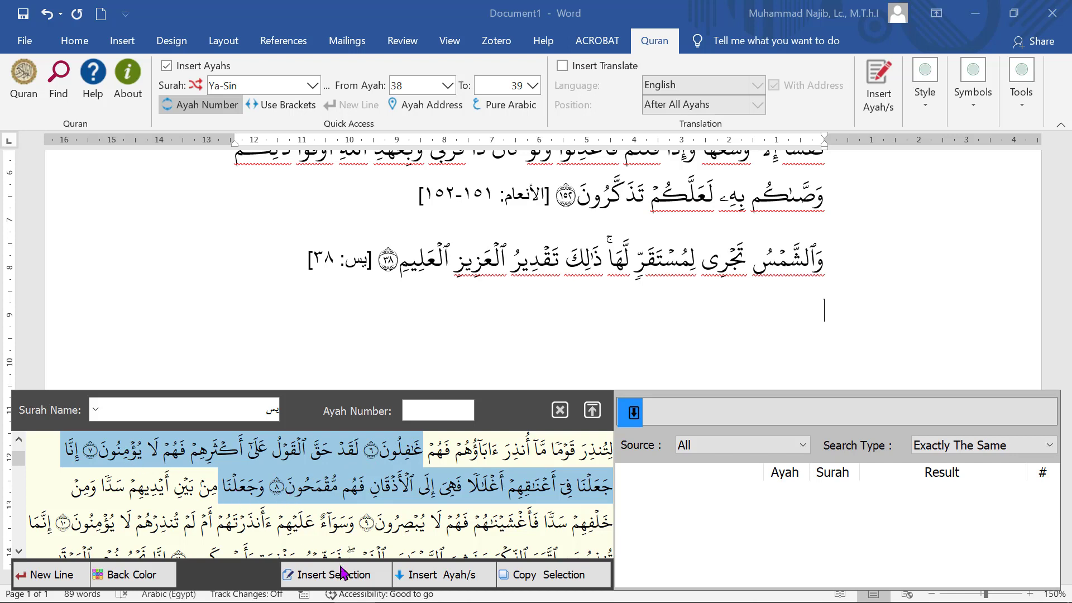
click(324, 578)
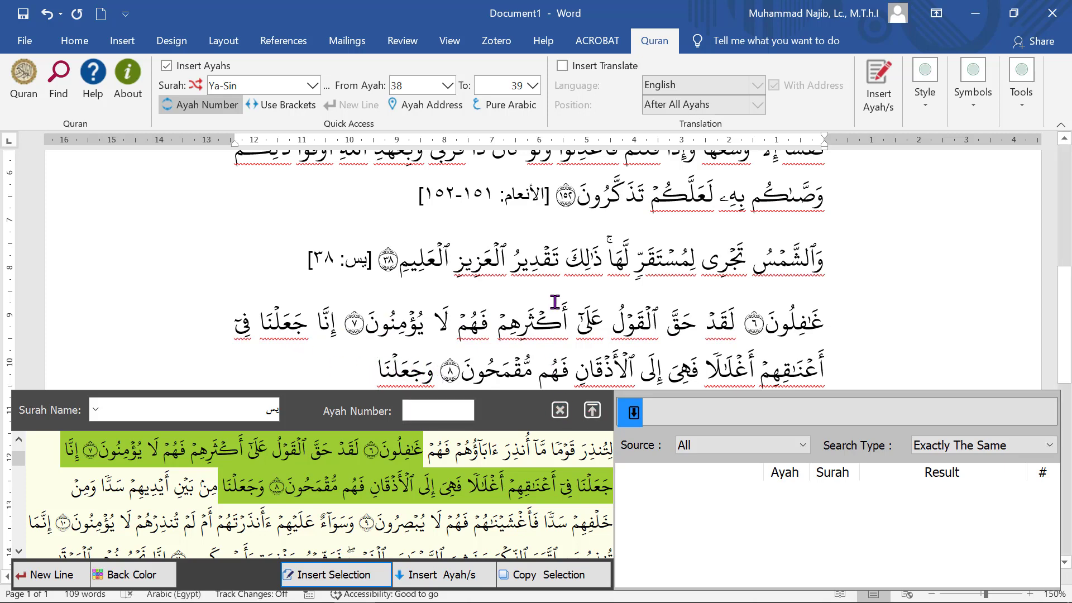
scroll(553, 303, down, 3)
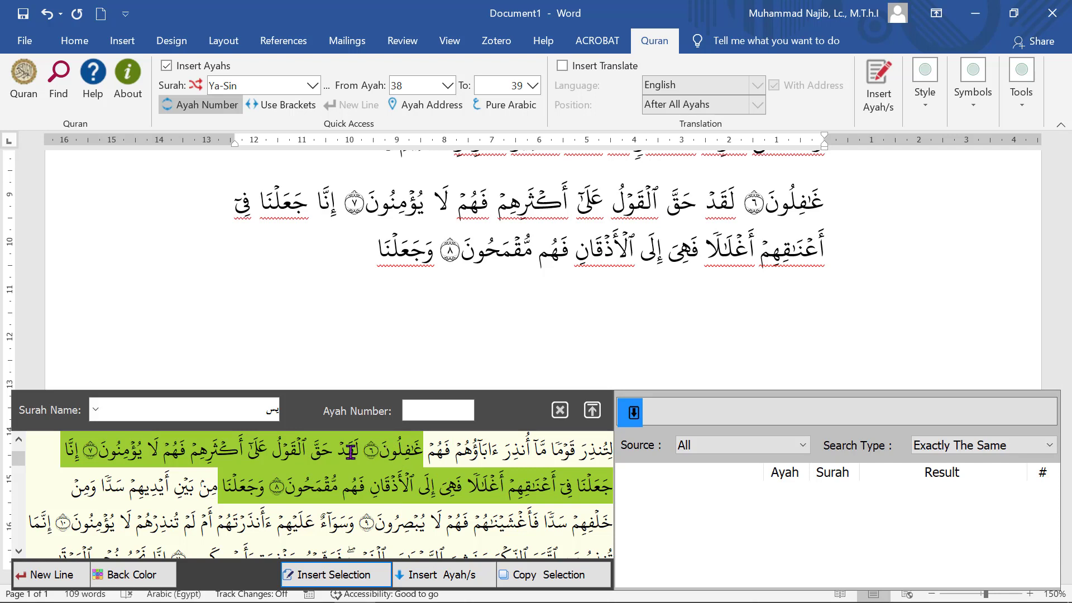
Step: Insert the complete Ya-Sin ayahs 6 to 8 covered by the selection, and copy the selected passage
click(429, 575)
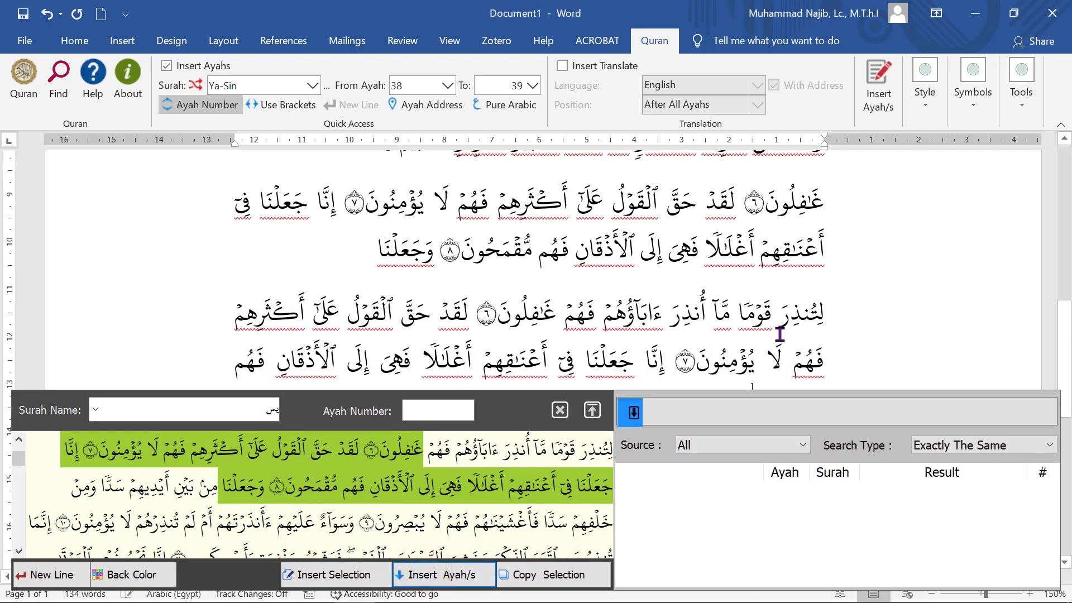
scroll(780, 334, down, 1)
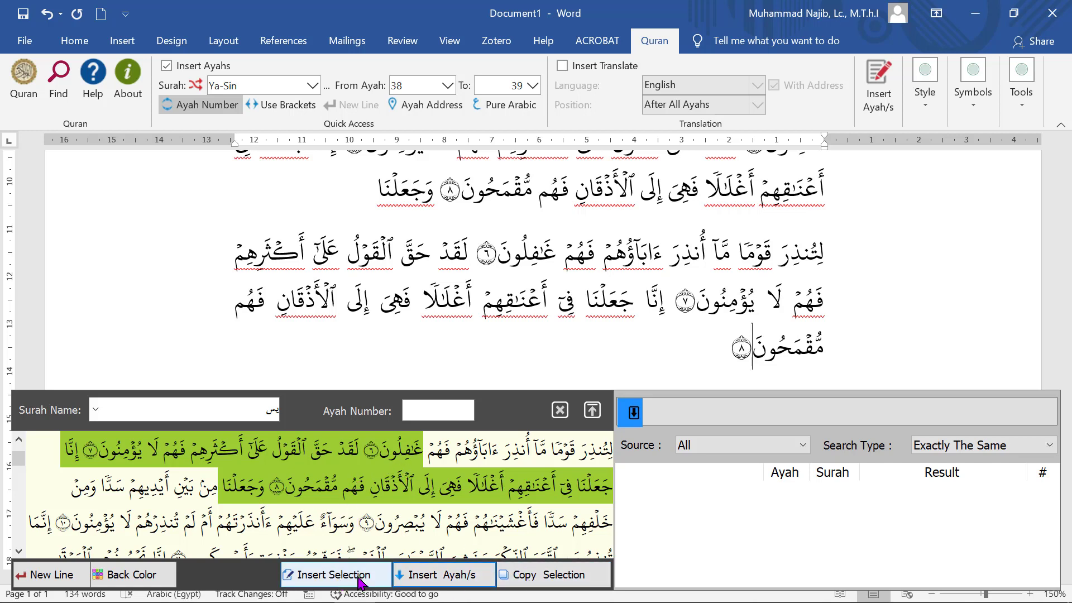
click(558, 581)
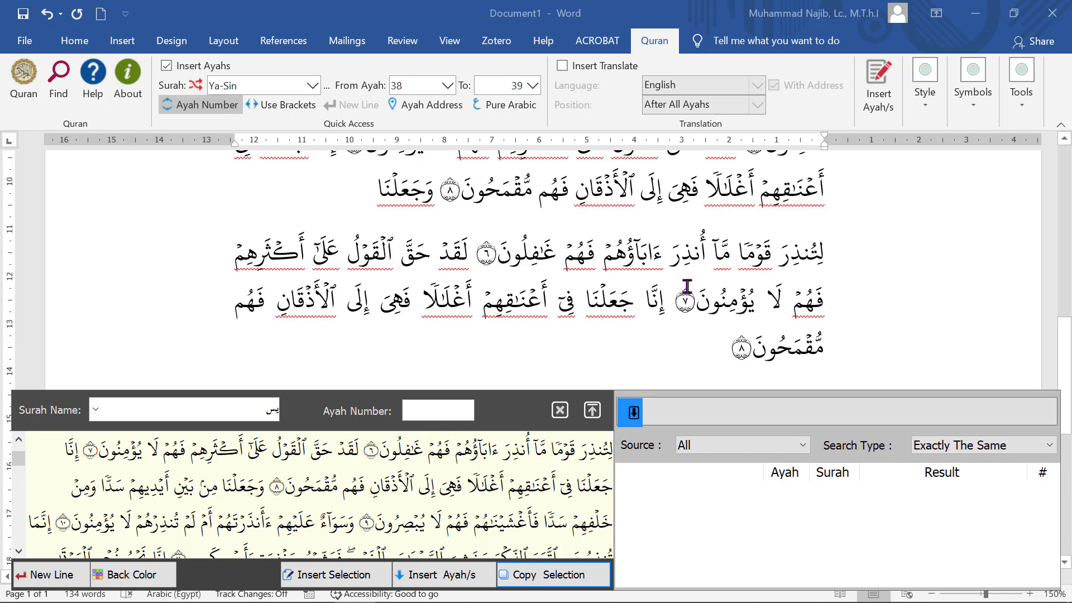
scroll(686, 286, down, 1)
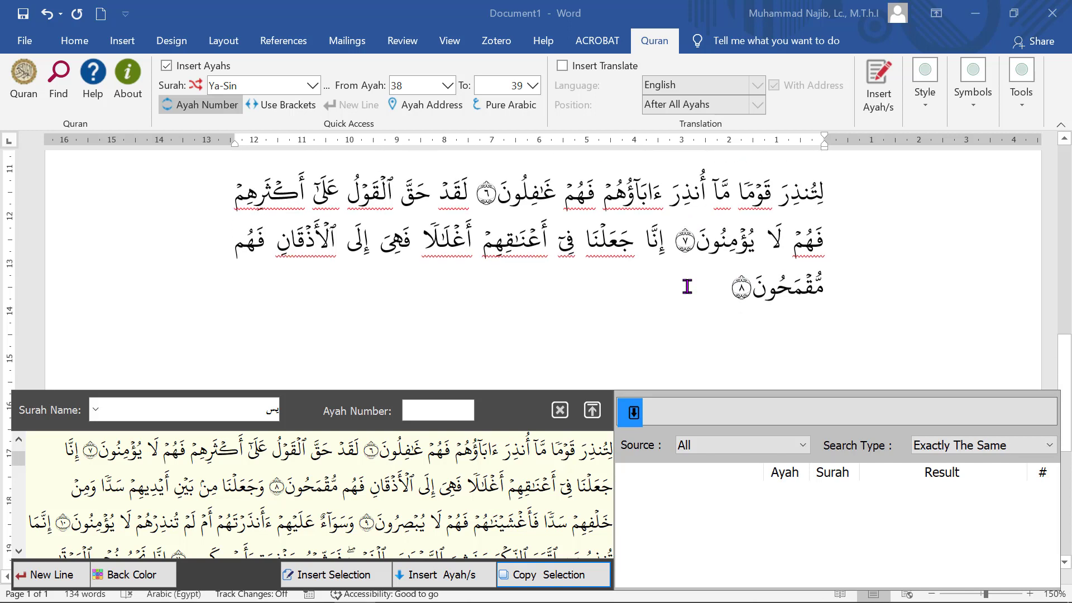
Step: Search all sources for غضب with the search type set to Any Word
click(744, 413)
text(غضل)
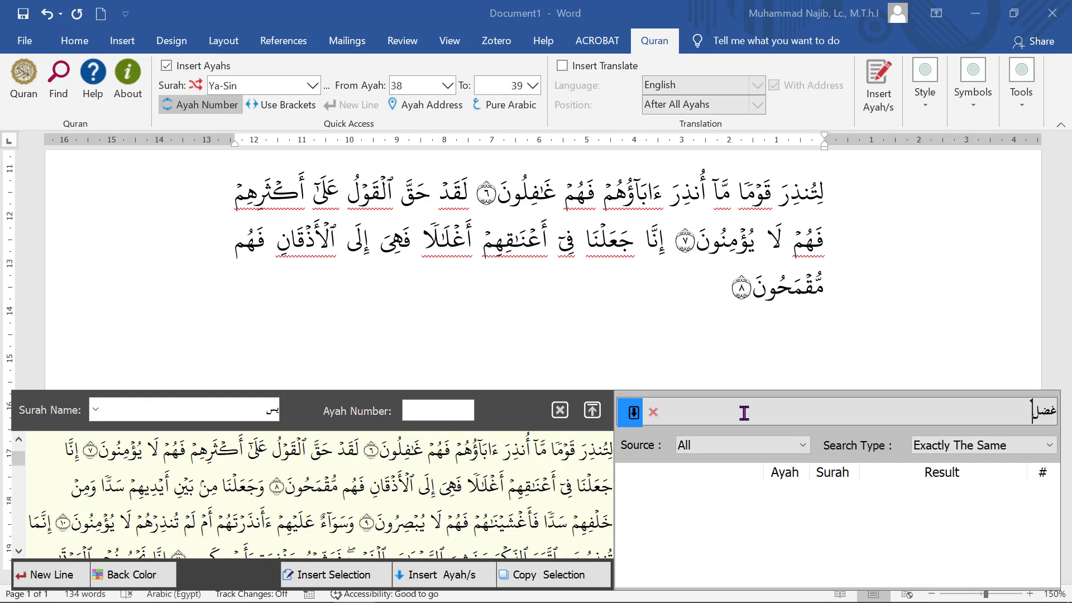
text(ب)
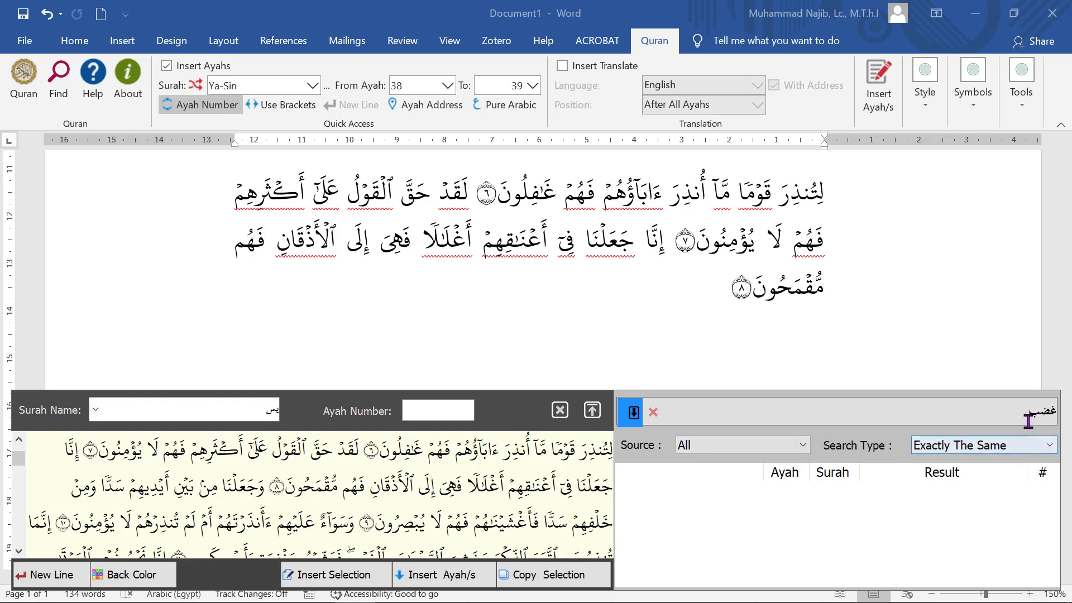
click(1050, 446)
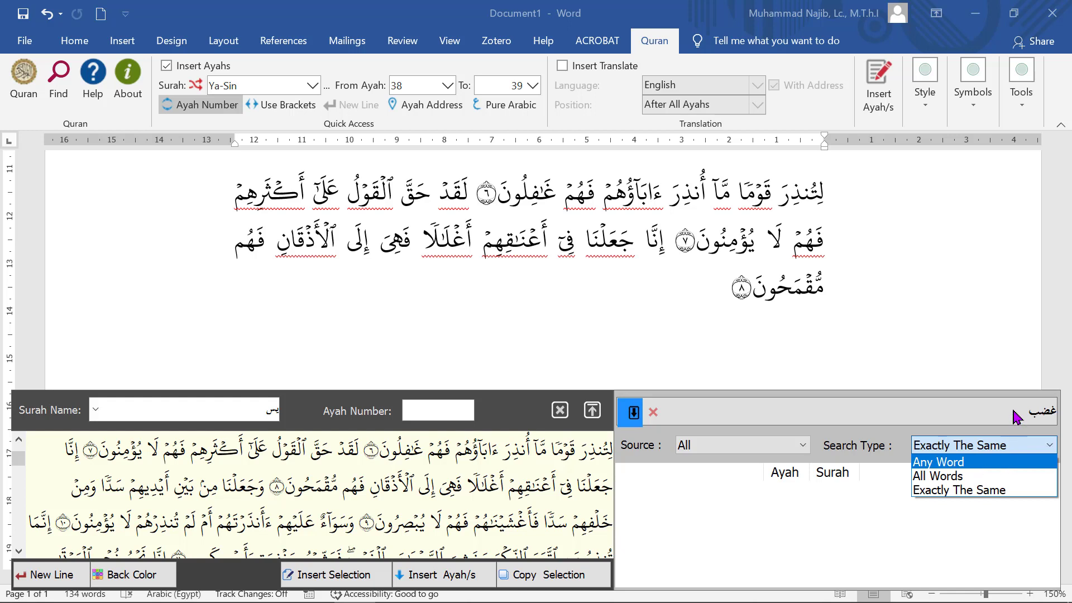
click(802, 419)
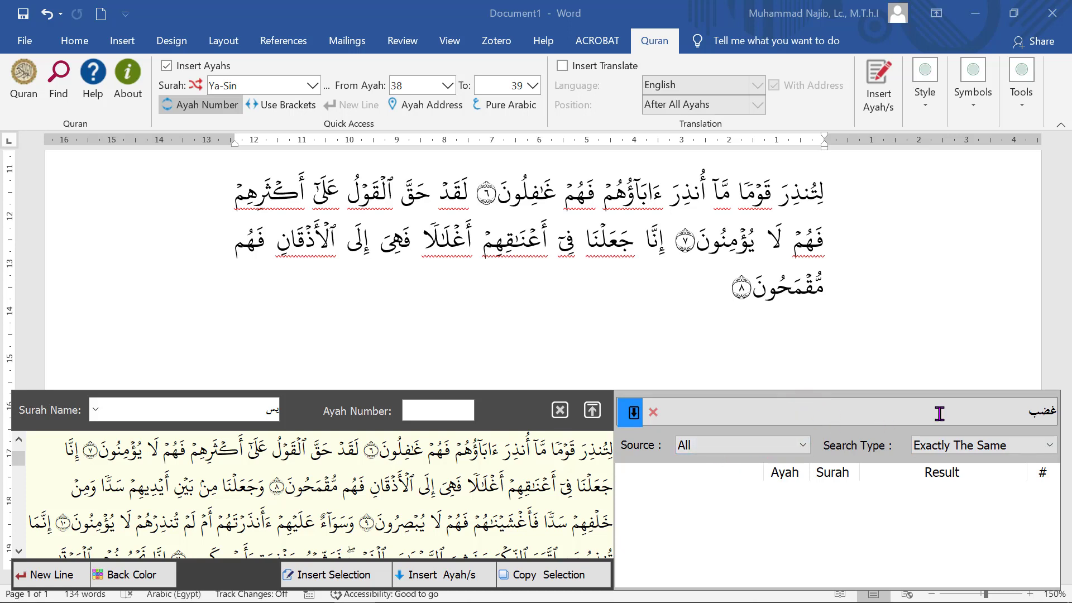
click(1011, 411)
key(Return)
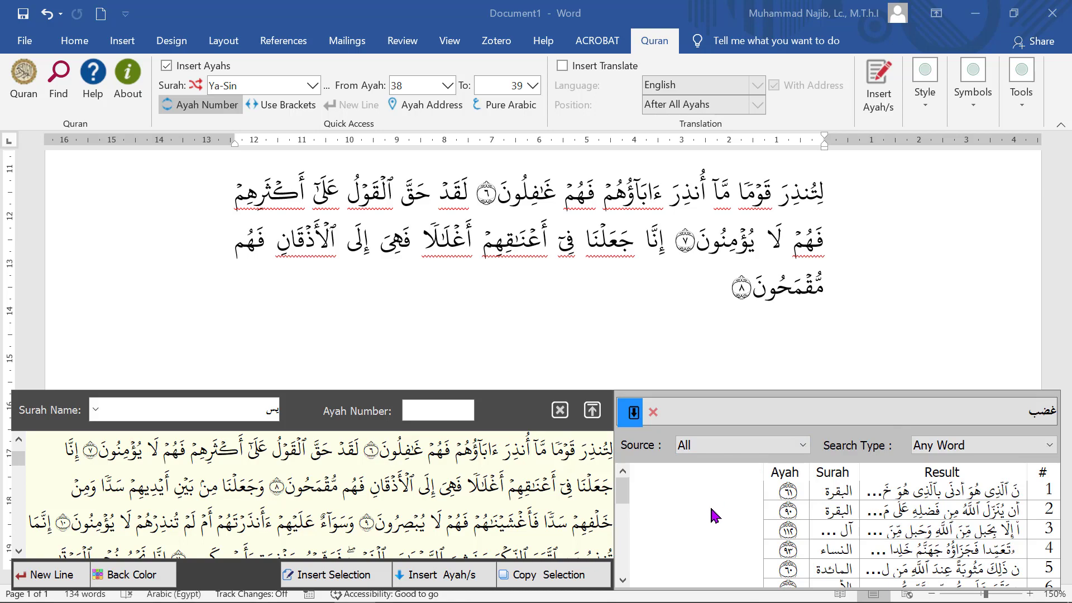
Step: Enlarge the Quran reader to a full-screen window and show each of the first four غضب results in its surah
click(593, 412)
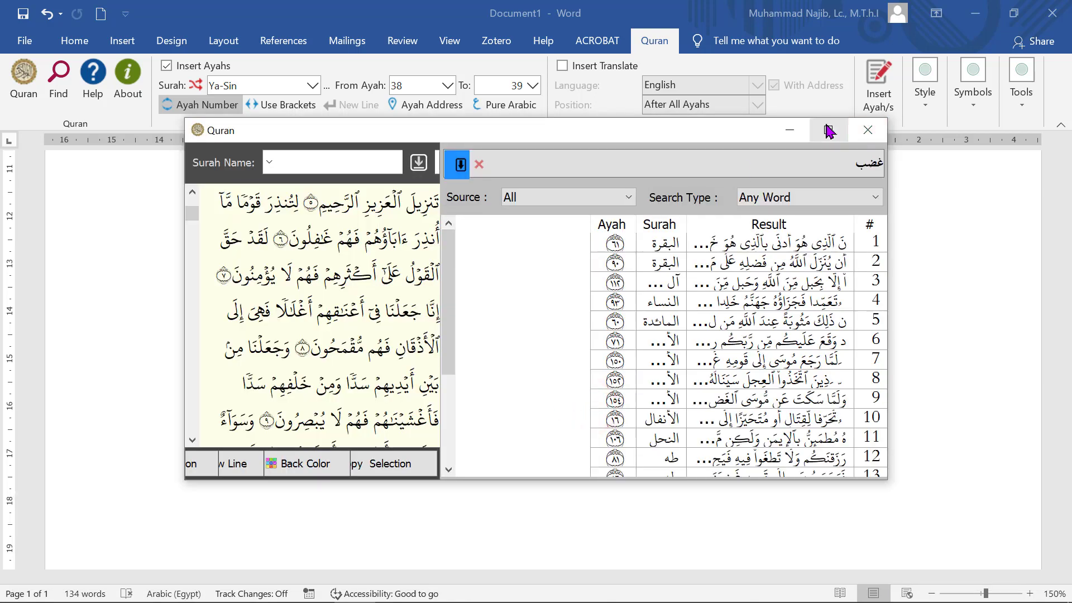
click(829, 130)
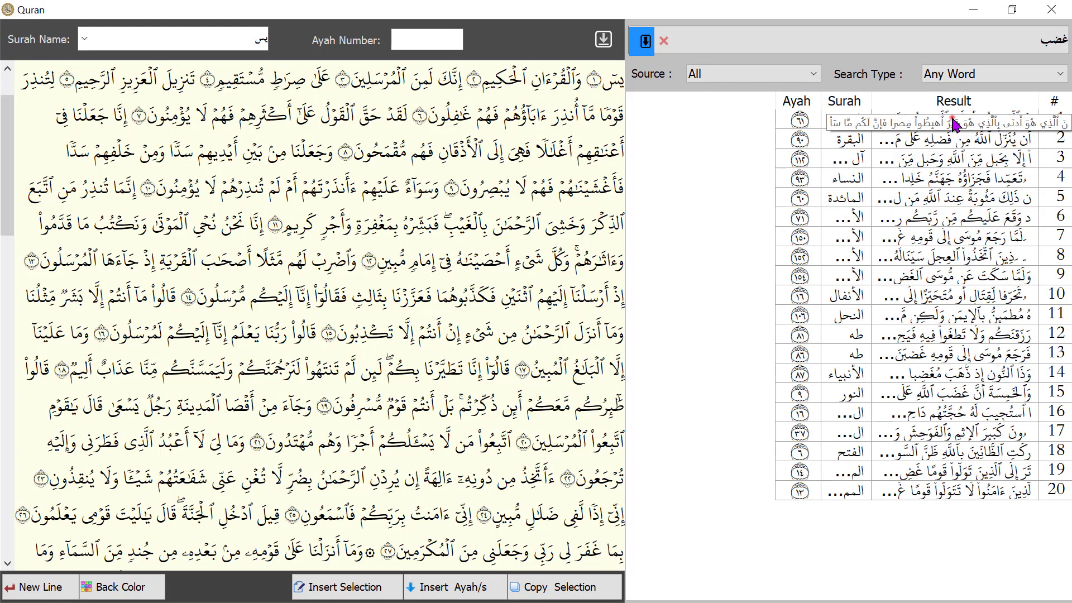
click(954, 124)
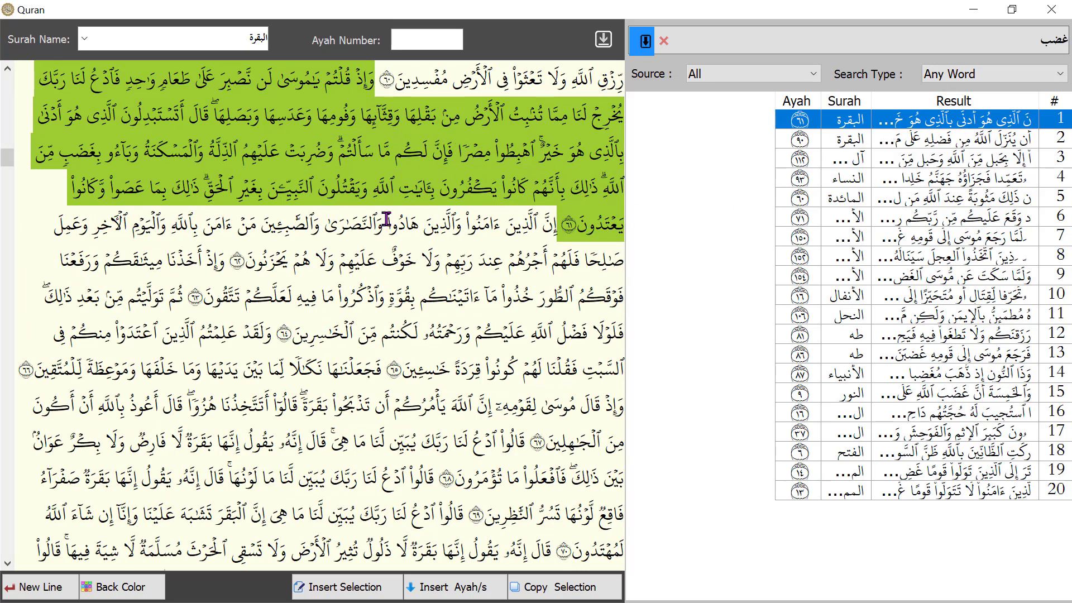
click(920, 142)
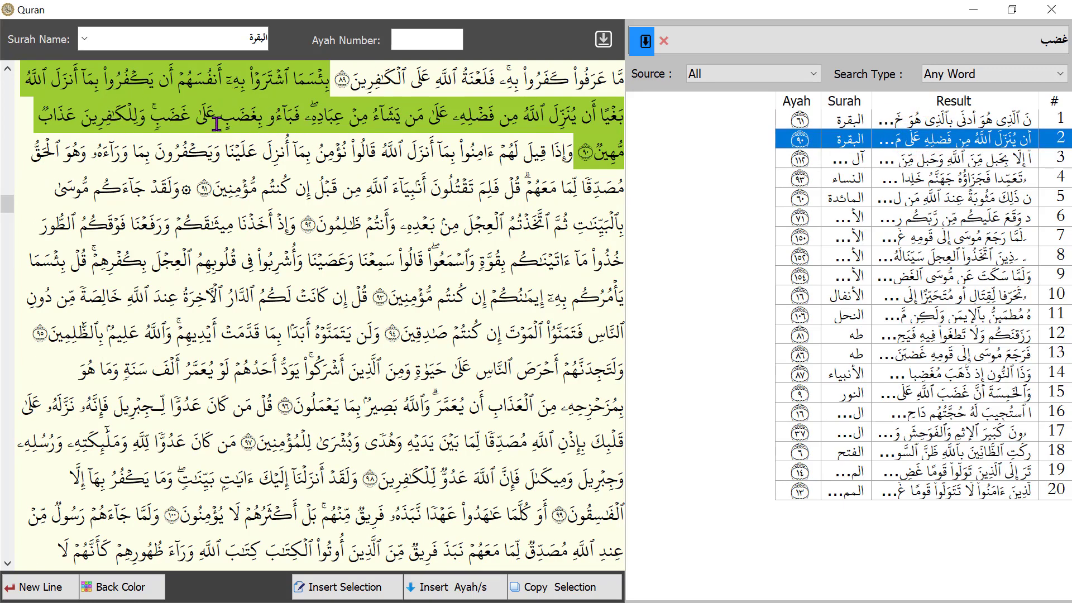
click(952, 160)
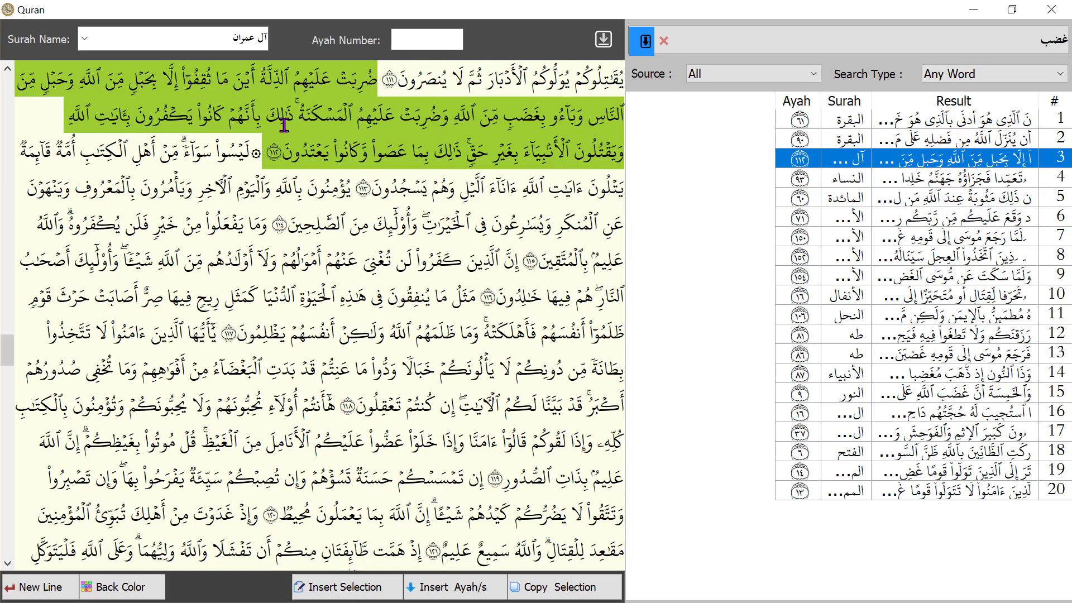
click(987, 180)
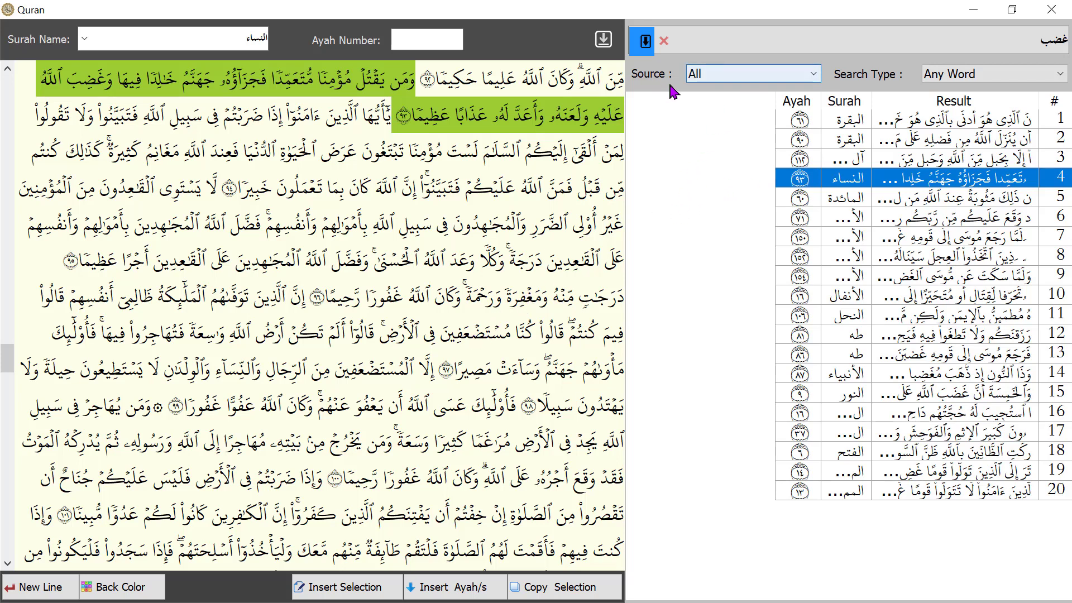
Step: Restrict the search source to Uthman Taha and search for الصلاة instead of غضب
click(818, 80)
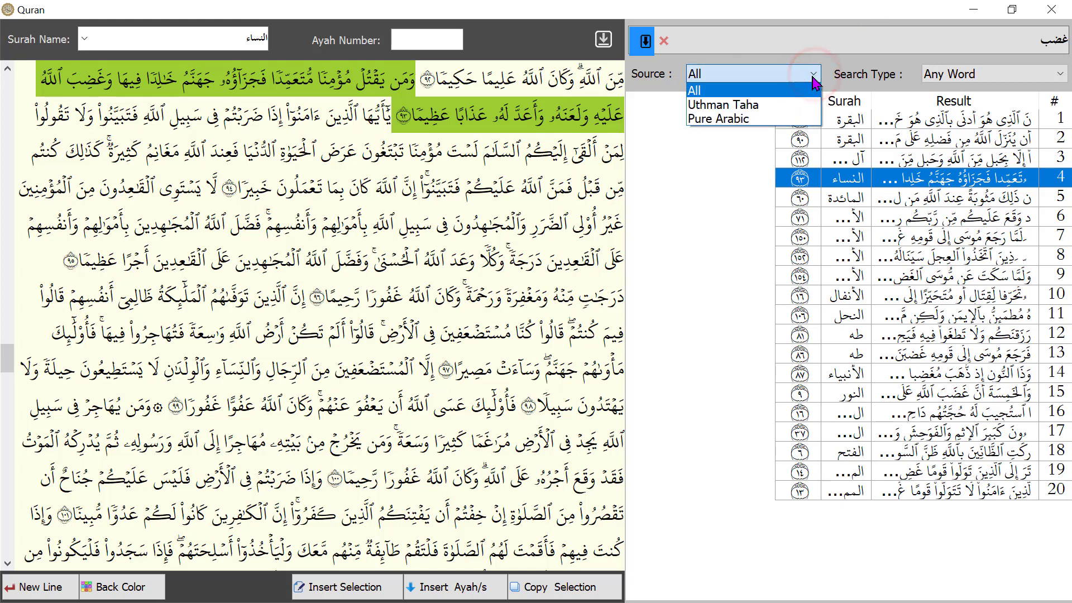
click(798, 111)
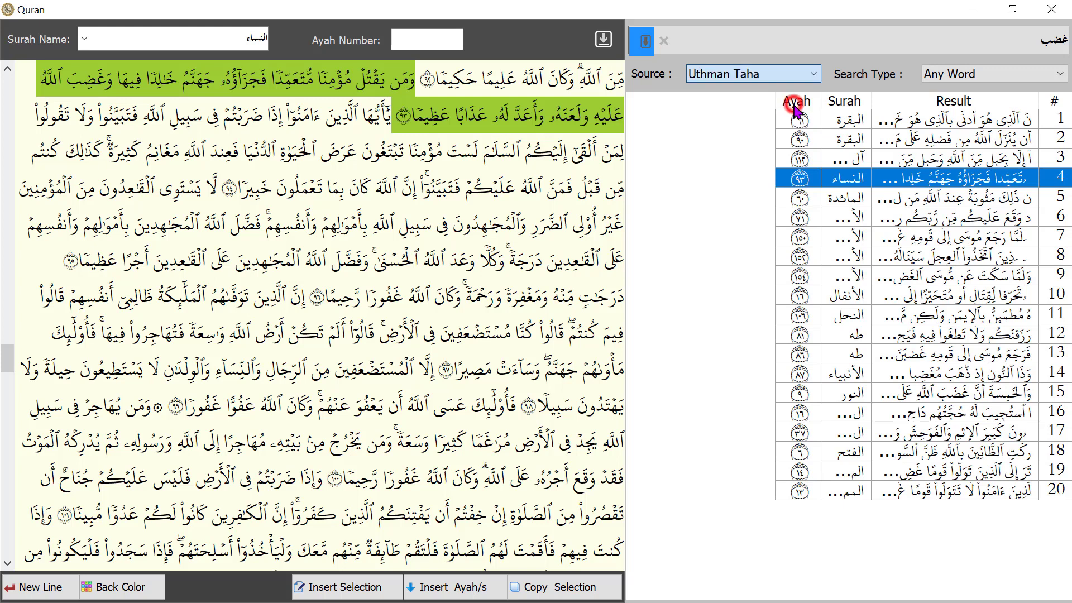
click(1040, 32)
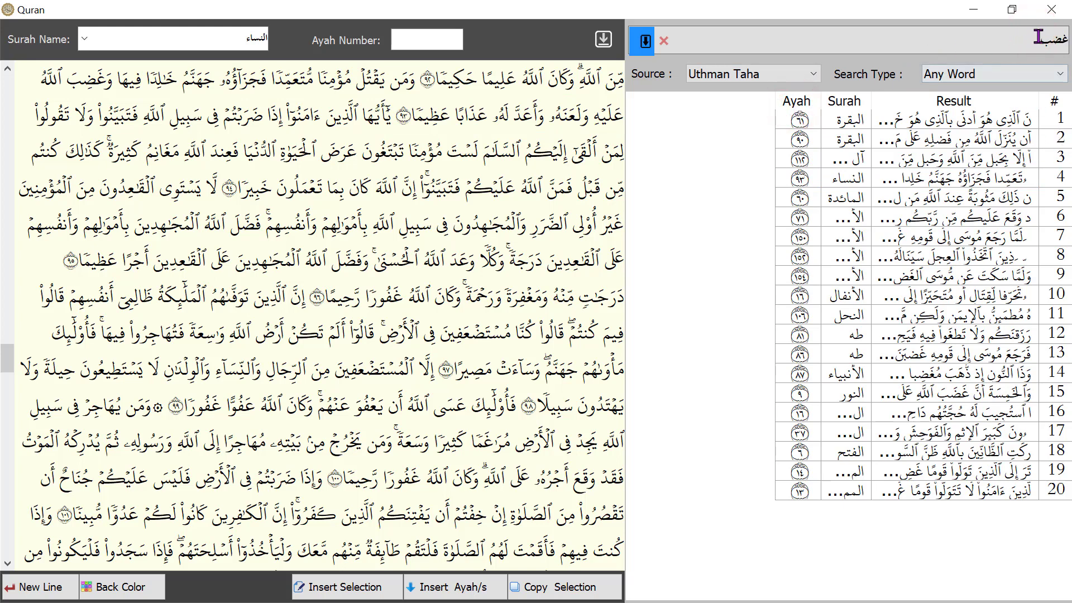
click(1039, 37)
click(1039, 43)
drag(1040, 43, 1063, 42)
click(1043, 44)
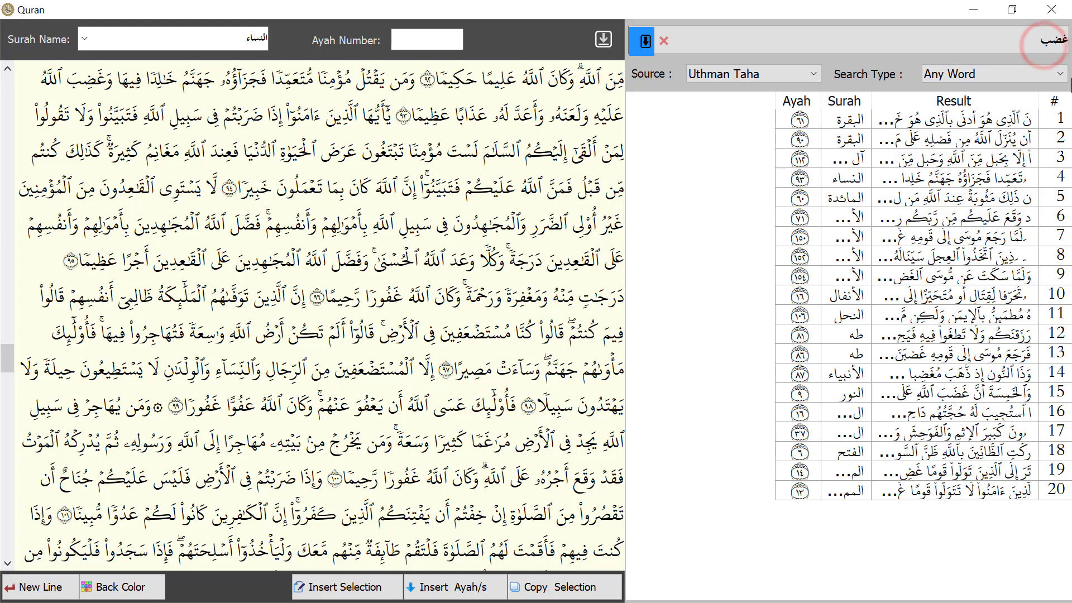
key(BackSpace)
key(BackSpace)
key(BackSpace)
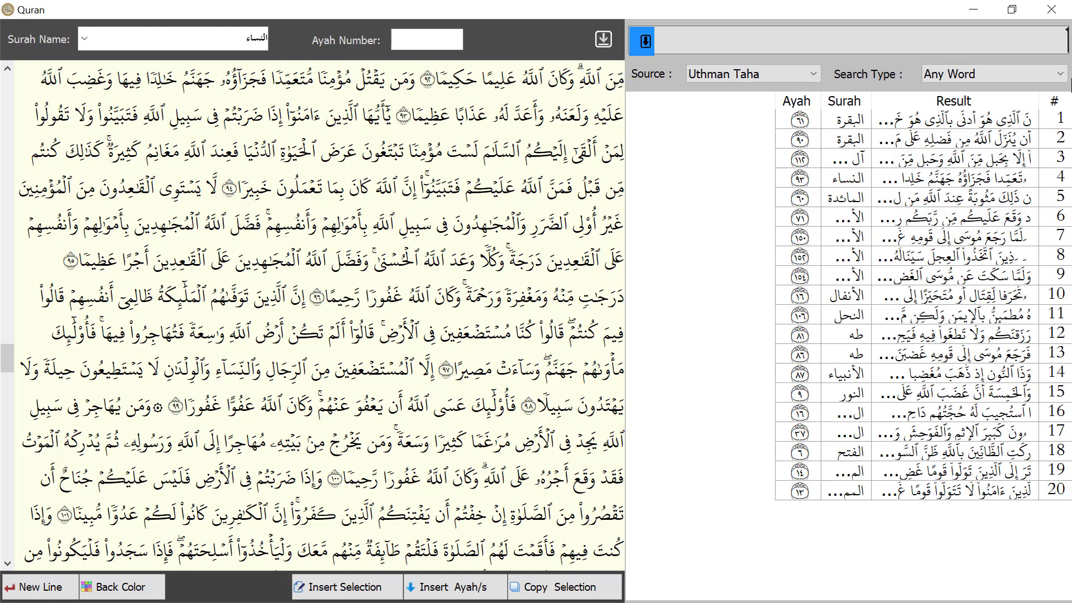
text(الصلاة)
key(Return)
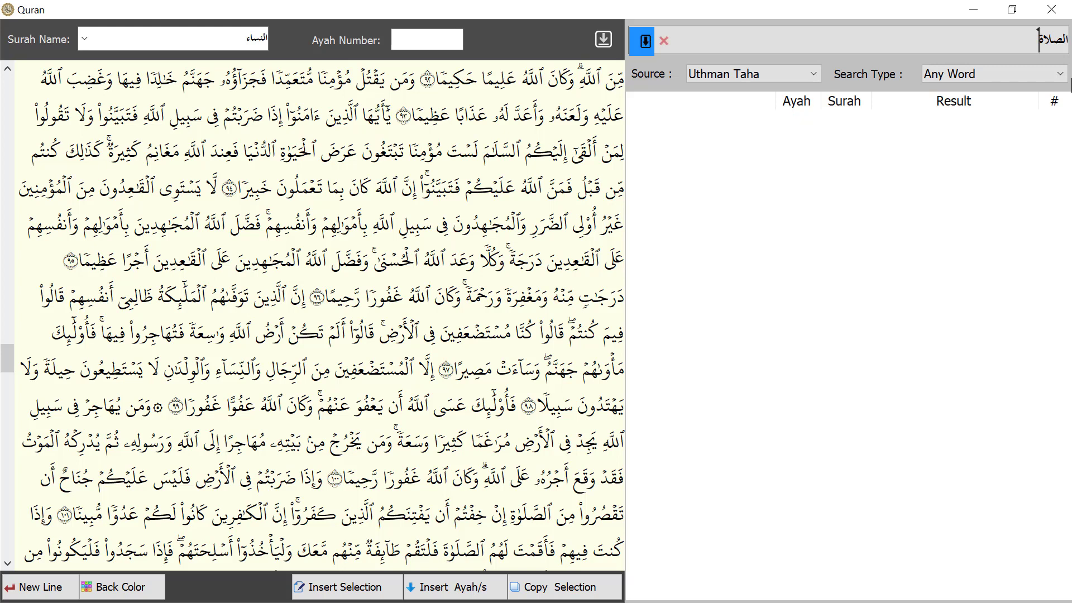
Step: Repeat the الصلاة search in the Pure Arabic source, and search that source for the spelling الصلوة
click(813, 73)
click(768, 118)
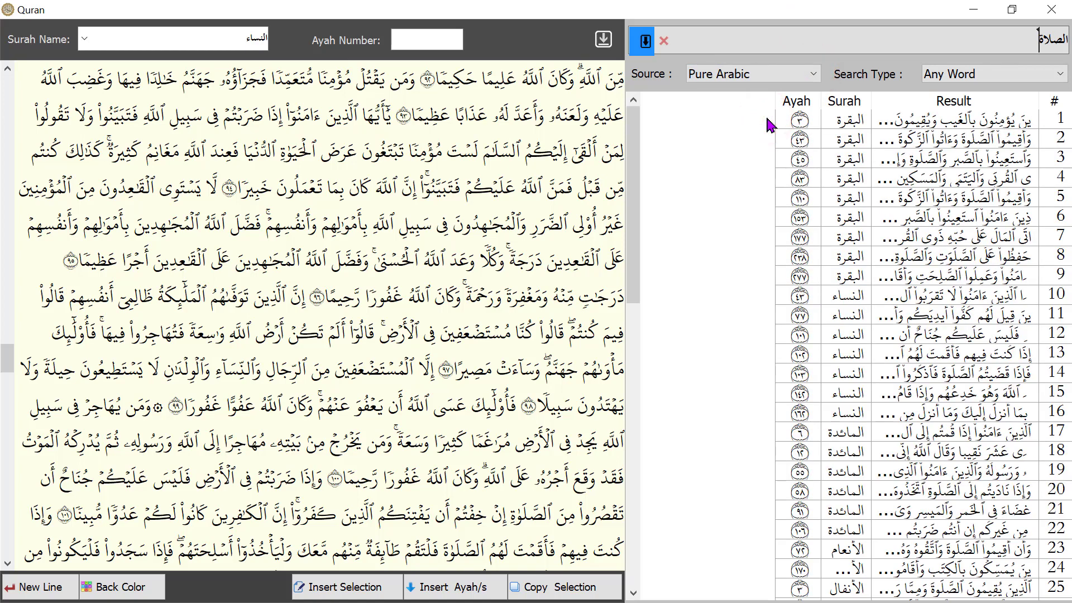
key(BackSpace)
key(BackSpace)
text(وة)
key(Return)
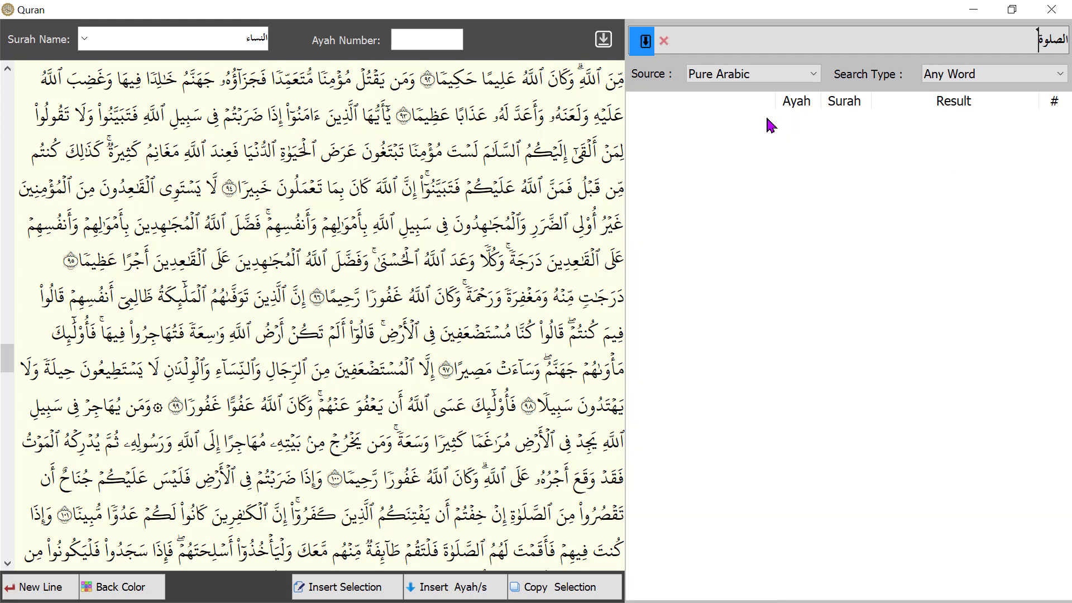
Step: Run the الصلوة search in the Uthman Taha source, and extend it to all sources
click(818, 74)
click(787, 103)
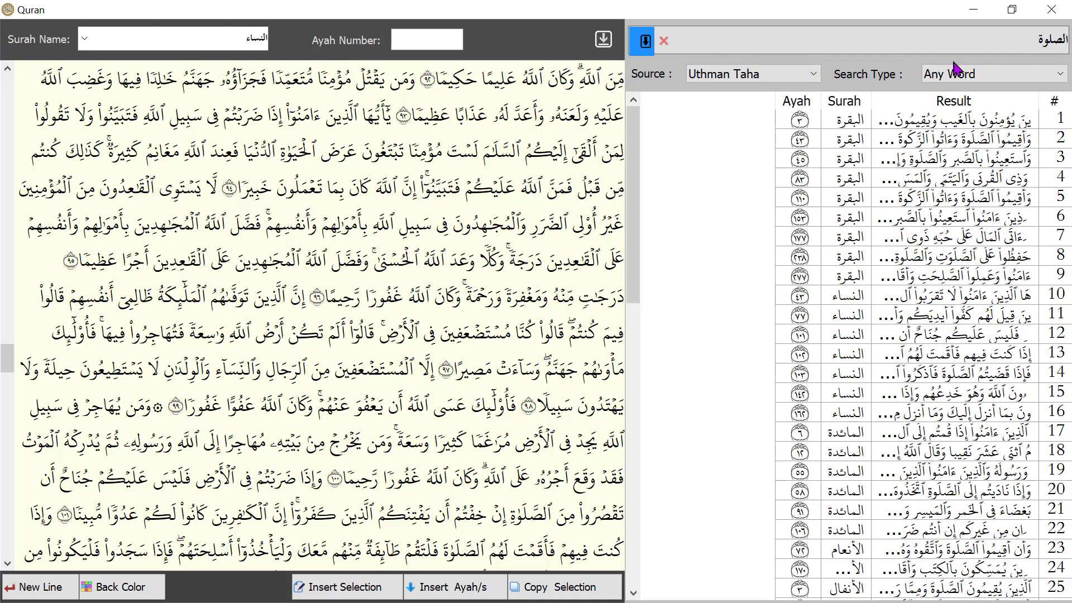
click(812, 76)
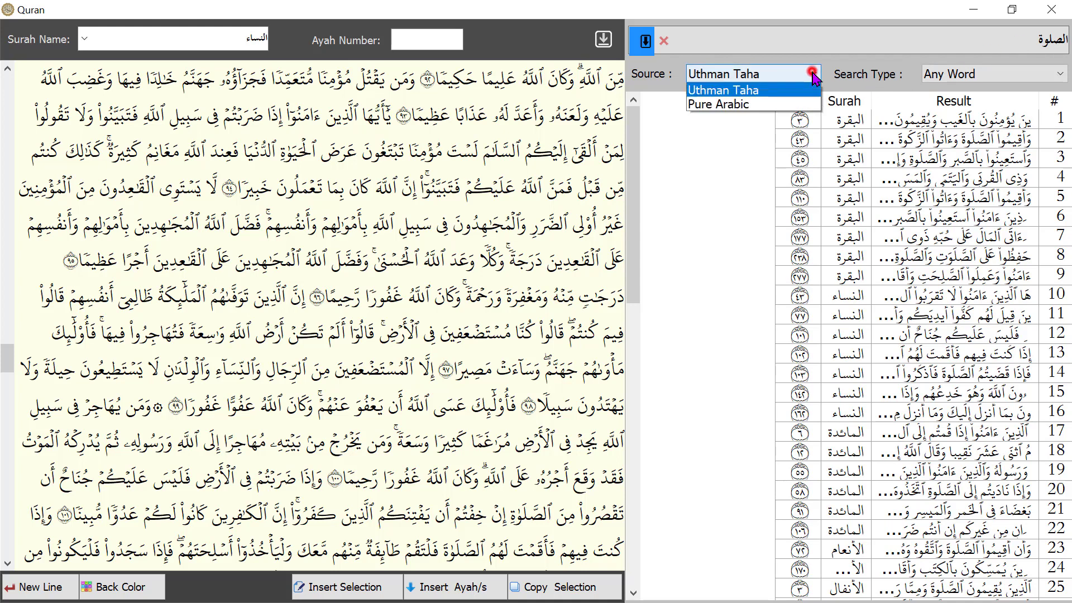
click(768, 91)
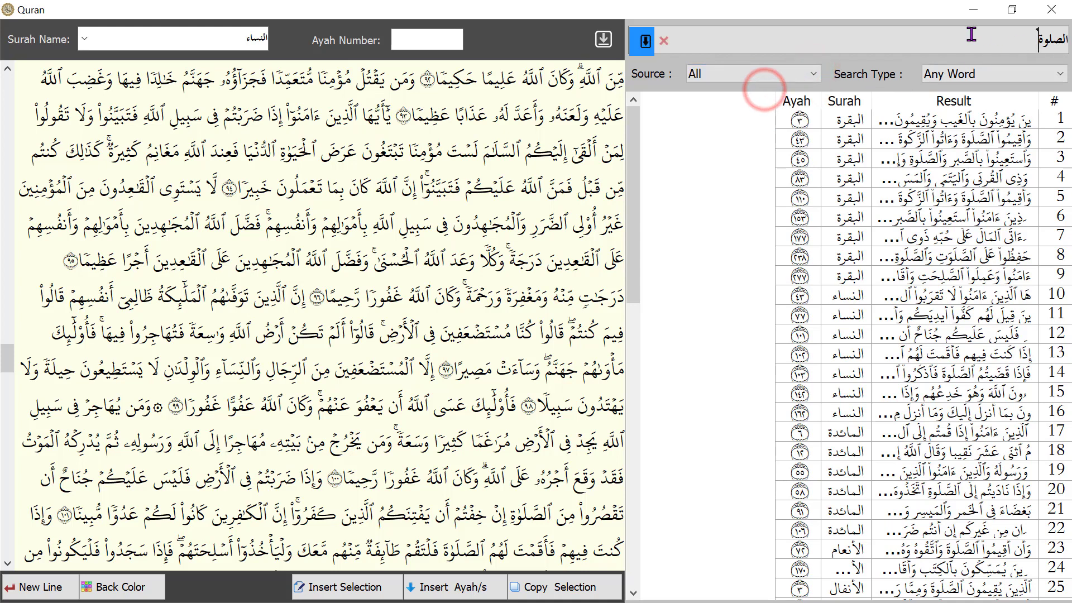
Step: Replace the search term with the spelling الصلاة and search for it across all sources
click(1023, 35)
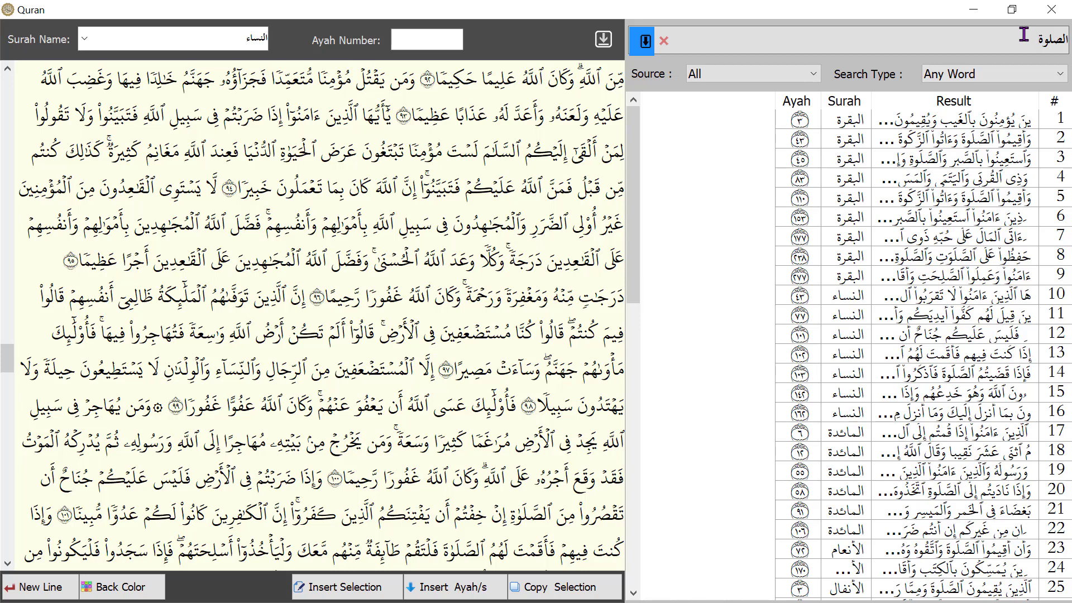
key(BackSpace)
key(BackSpace)
text(اة)
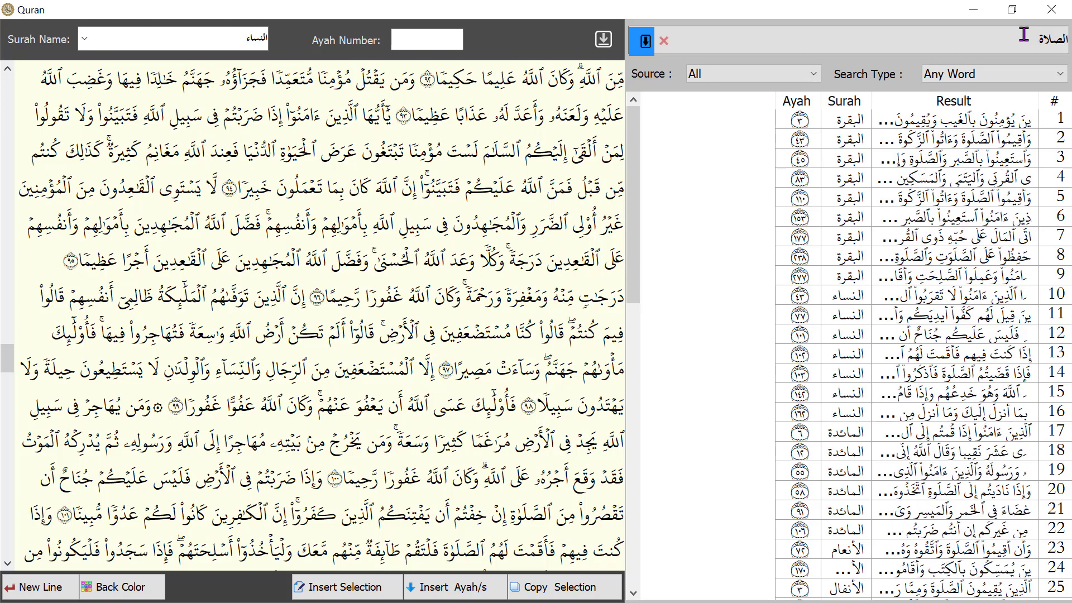
Step: Change the search term back to the spelling الصلوة and search for it across all sources
key(BackSpace)
key(BackSpace)
text(ى)
key(BackSpace)
text(و)
text(ى)
key(BackSpace)
text(ة)
key(Return)
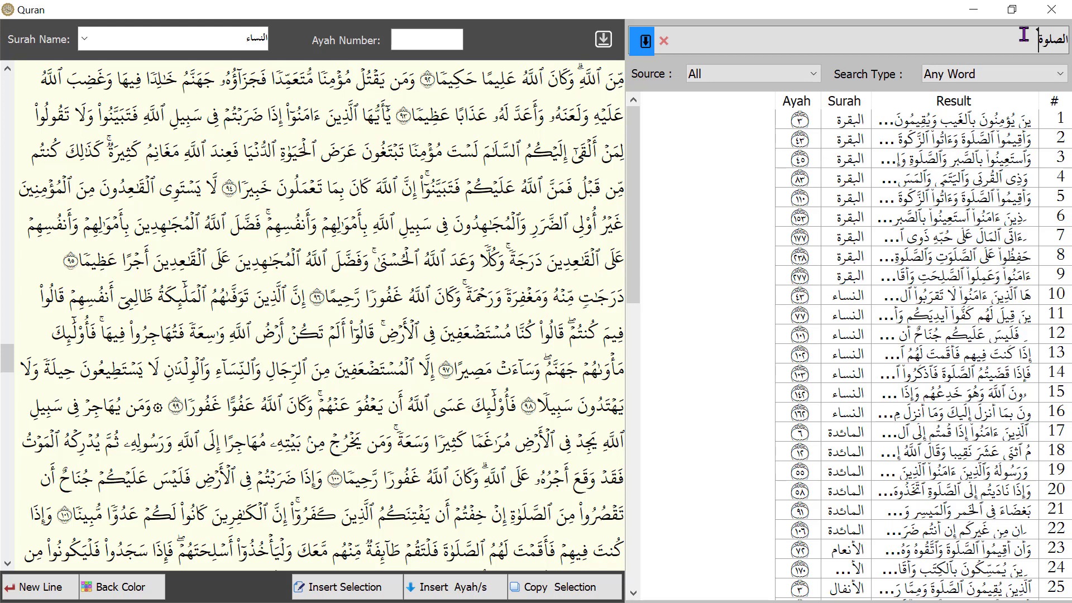
Step: Clear the search term, set the source to Pure Arabic and search for ابراهيم
key(BackSpace)
key(BackSpace)
key(BackSpace)
key(BackSpace)
key(BackSpace)
key(BackSpace)
click(812, 74)
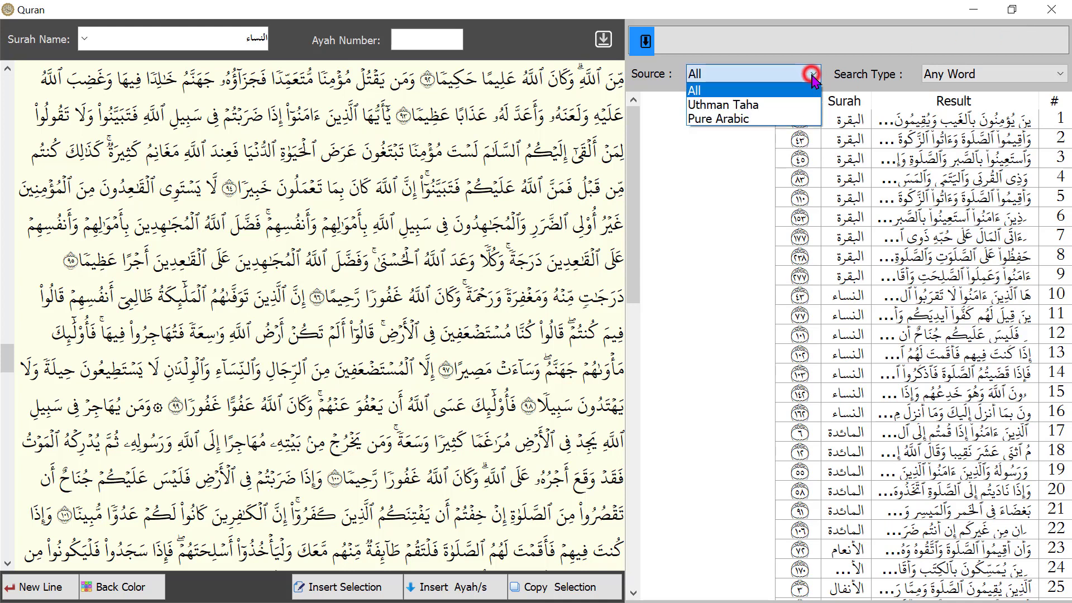
click(746, 115)
click(1050, 39)
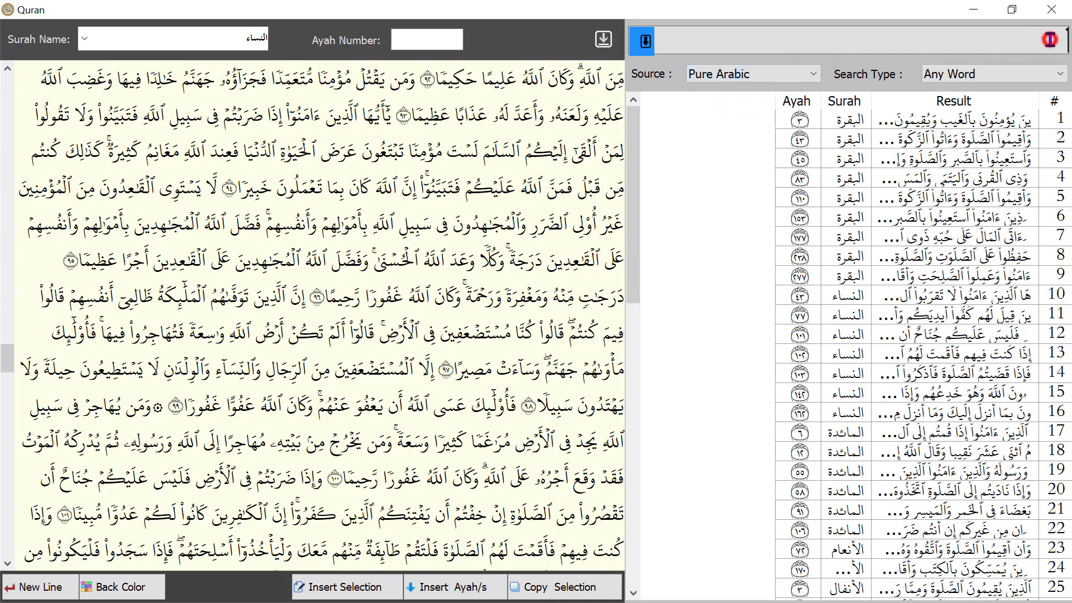
text(ال)
key(BackSpace)
text(براهيم)
key(Return)
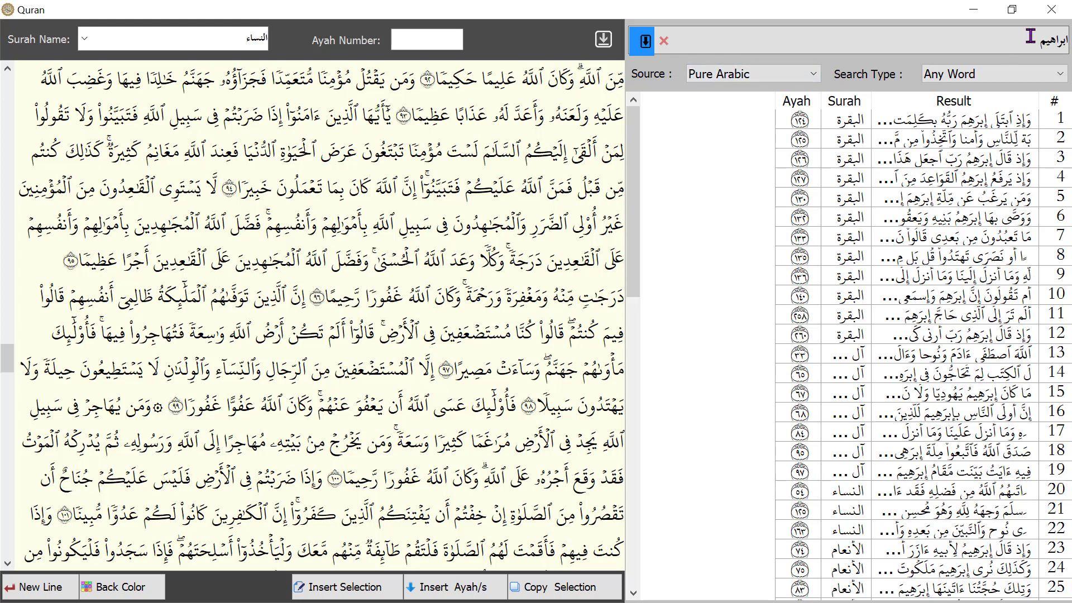
Step: Switch the source to Uthman Taha, search it for the spelling ابرهم and show the first result in the reader
click(814, 73)
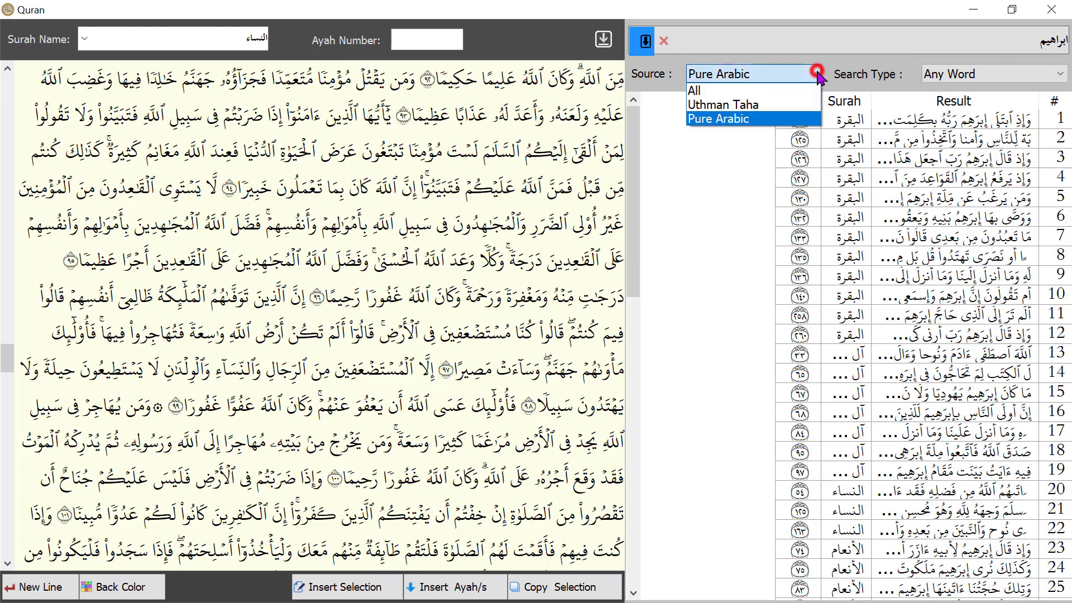
click(793, 105)
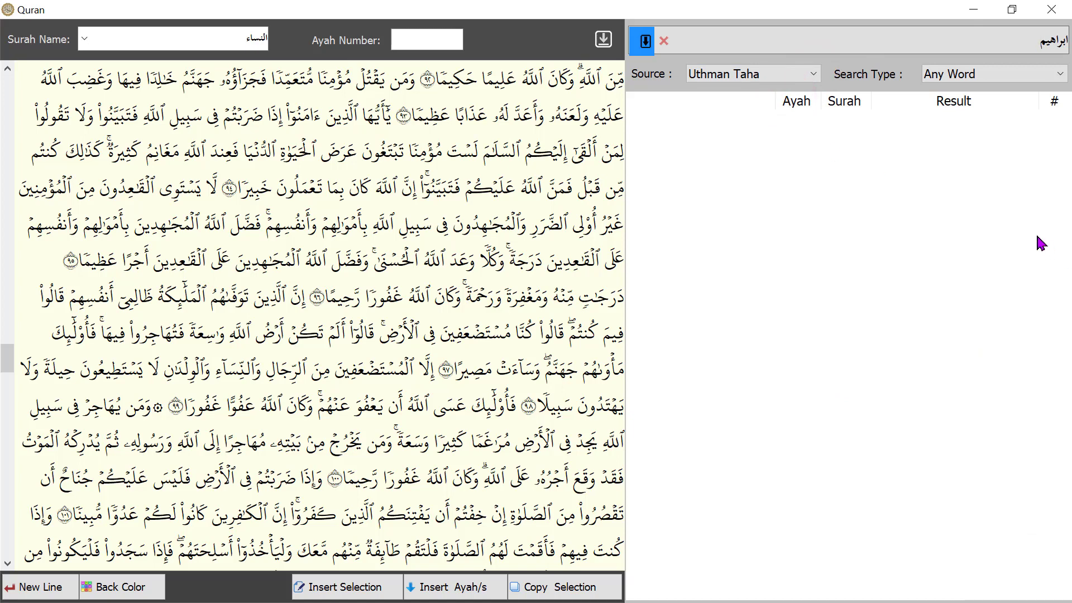
key(BackSpace)
key(BackSpace)
key(BackSpace)
key(BackSpace)
text(هم)
key(Return)
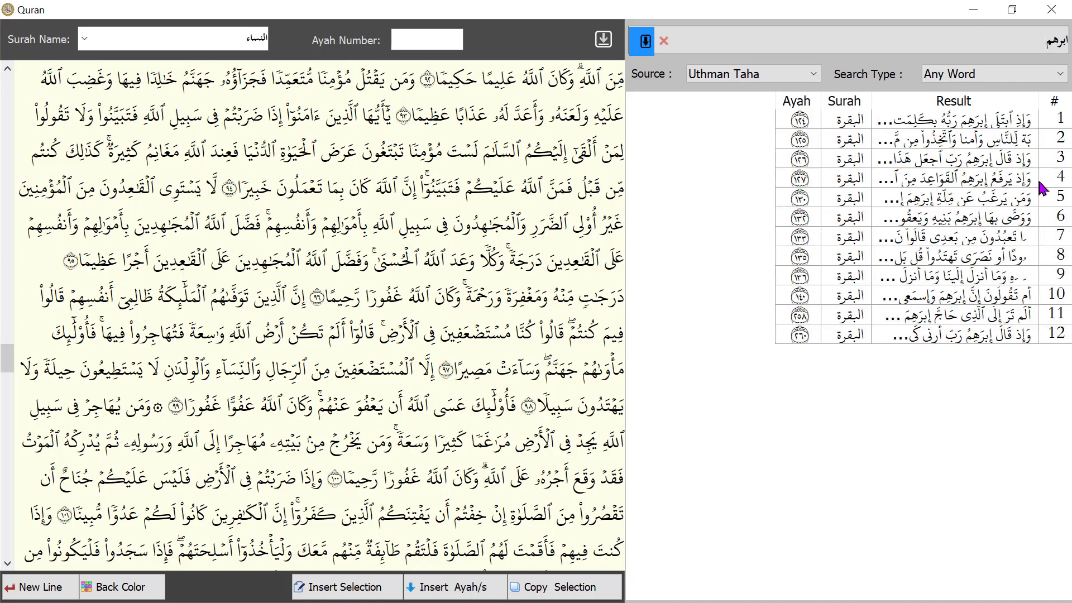
double_click(930, 126)
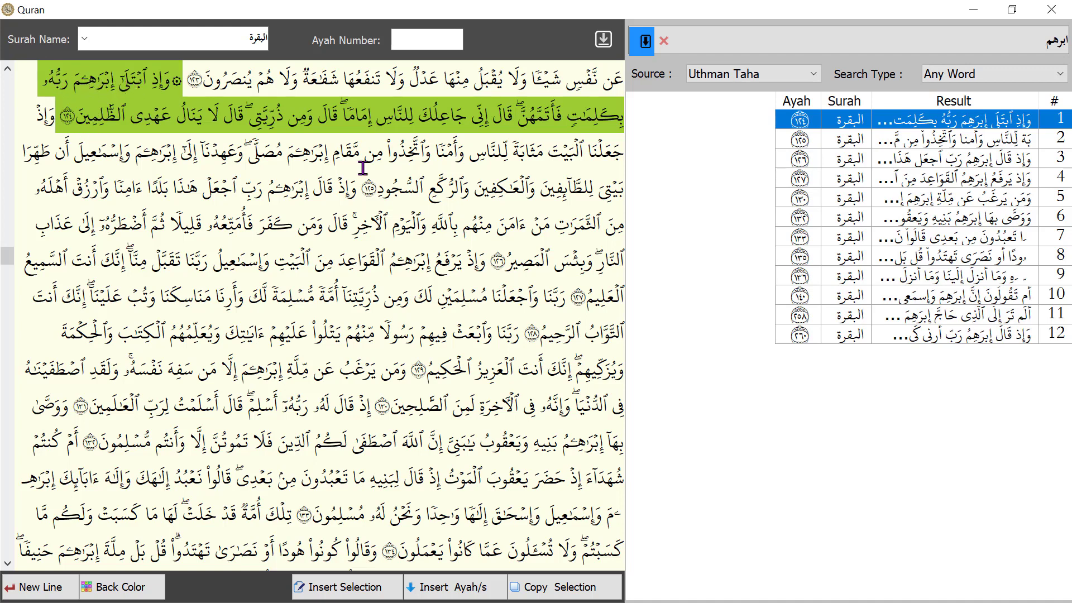
Step: Search the Uthman Taha source for the spelling ابرهيم and look through the list of results to its end
click(1049, 43)
click(1034, 43)
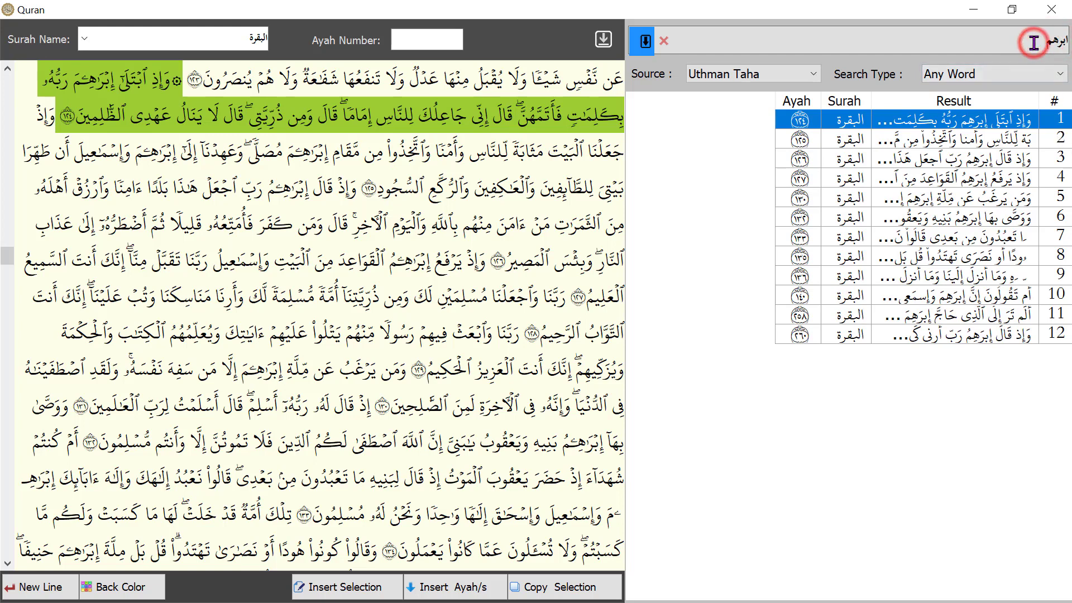
key(BackSpace)
text(يم)
key(Return)
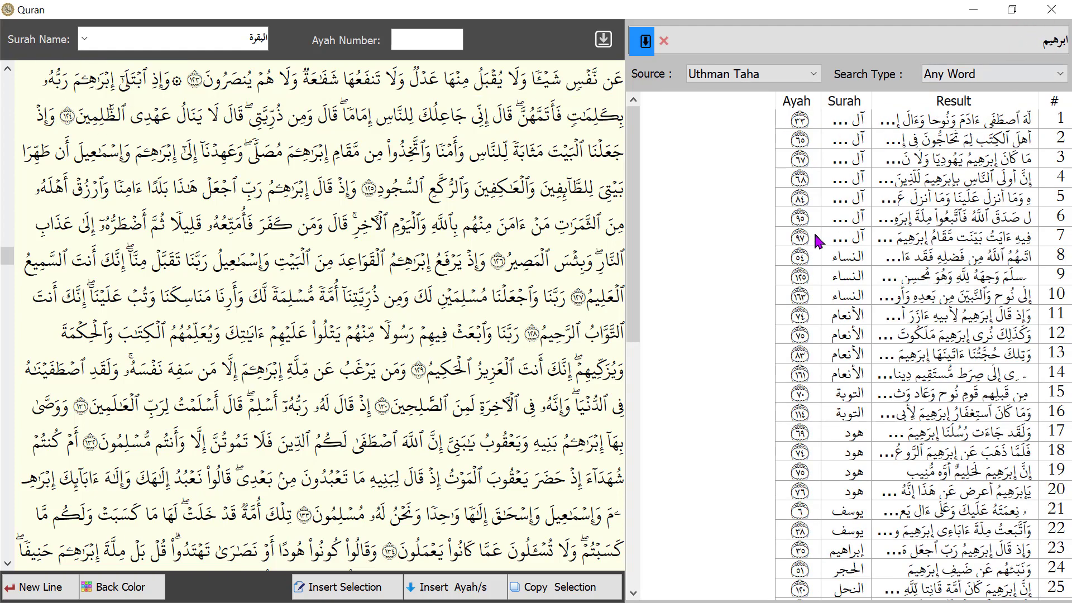
scroll(695, 361, down, 1)
scroll(694, 361, down, 8)
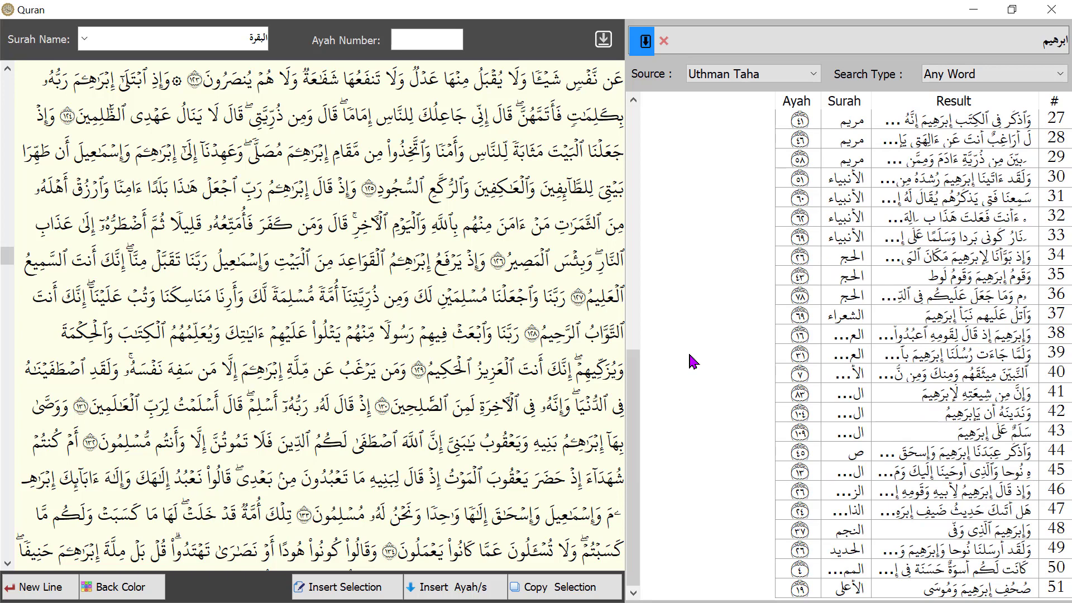
Step: Show the first and second ابرهيم results in the reader and look through the rest of the result list
scroll(694, 361, up, 9)
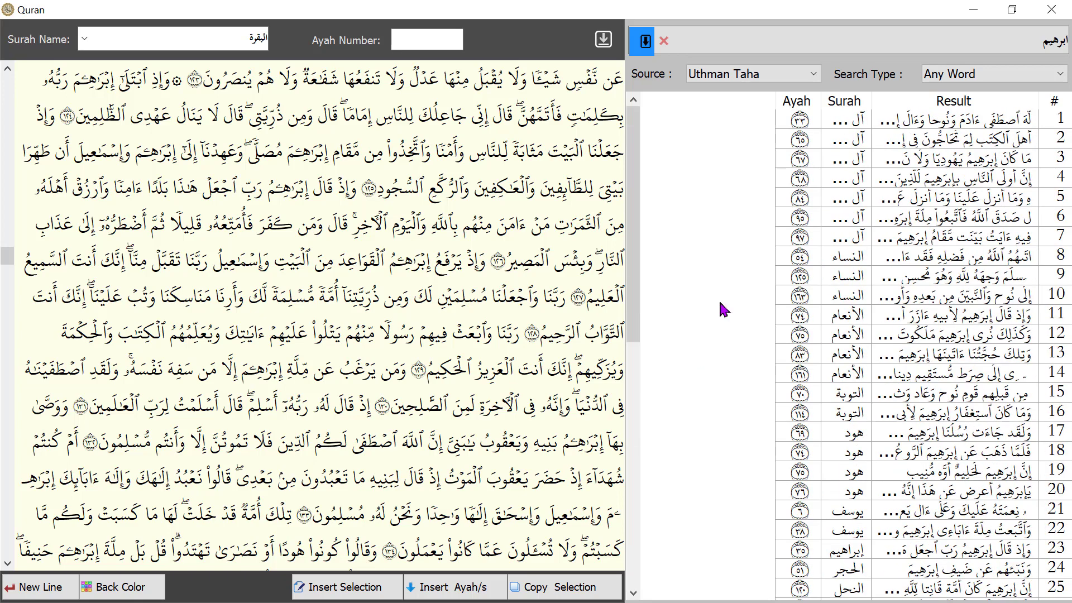
click(911, 123)
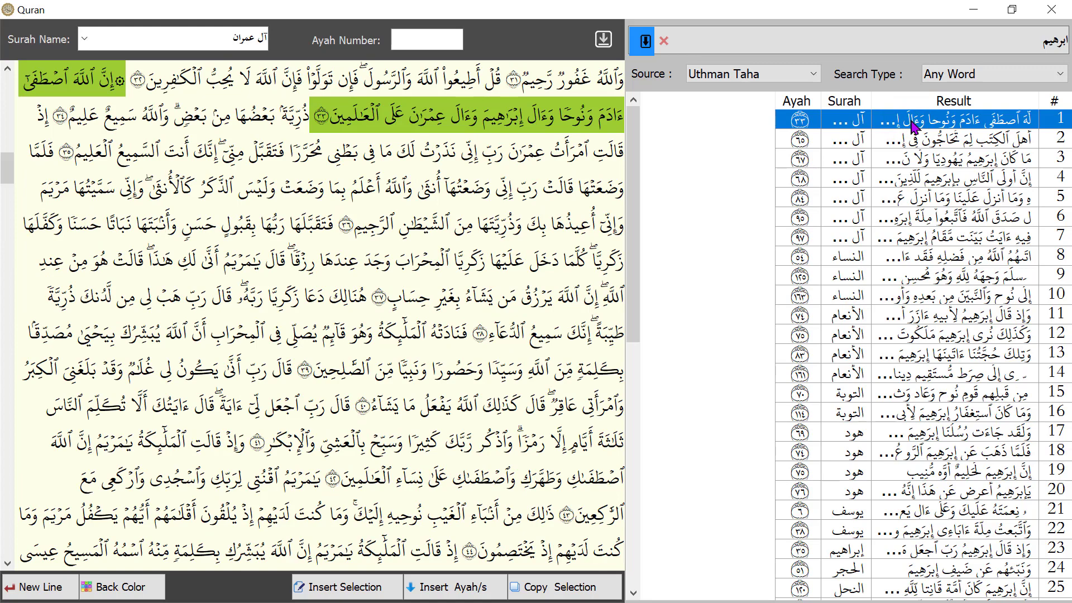
click(911, 140)
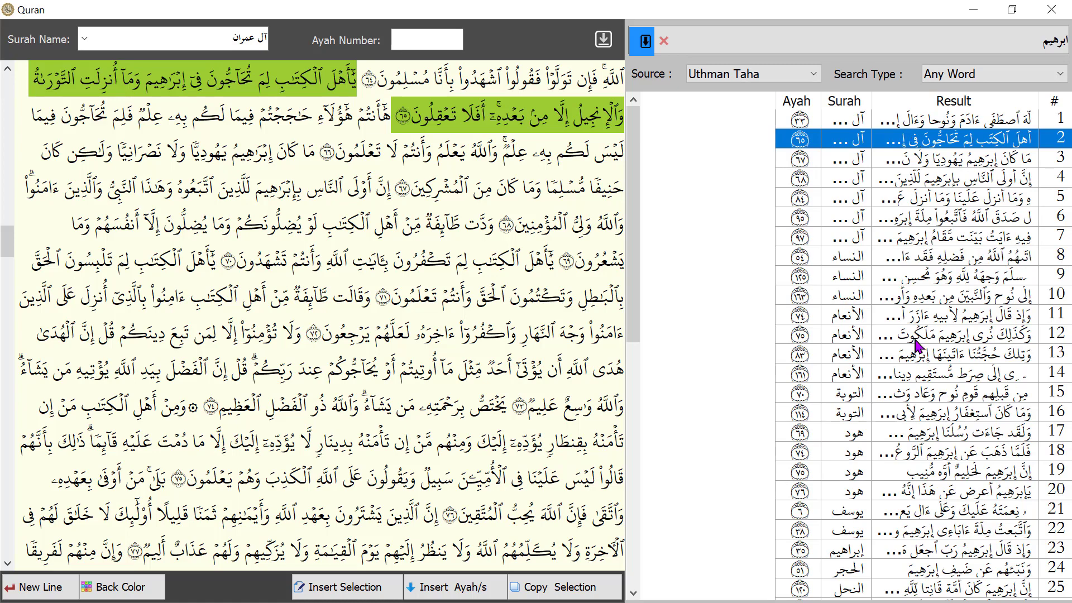
scroll(917, 346, down, 9)
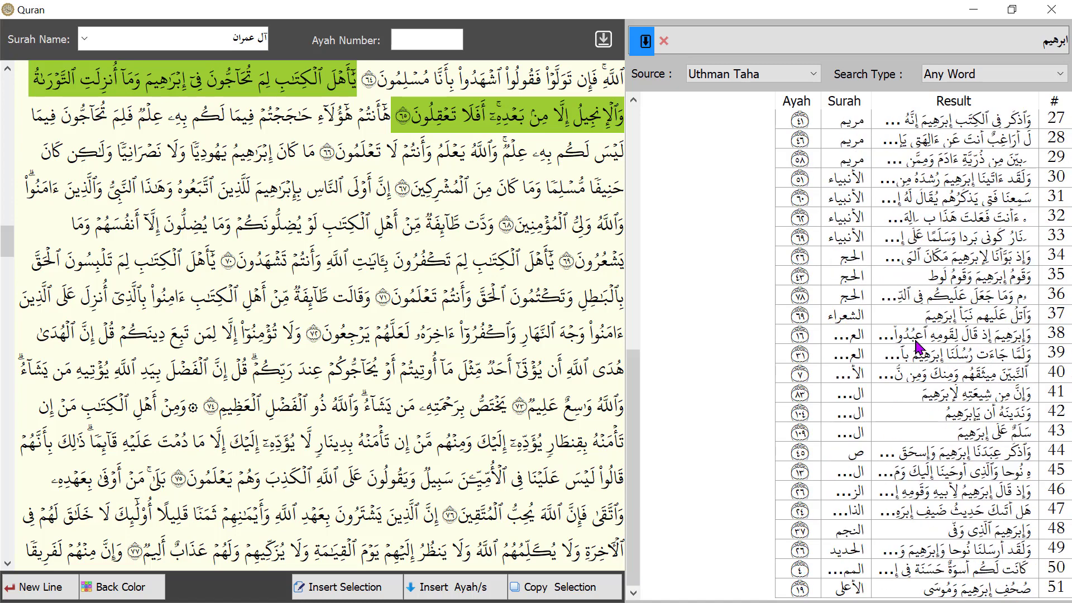
scroll(918, 346, up, 6)
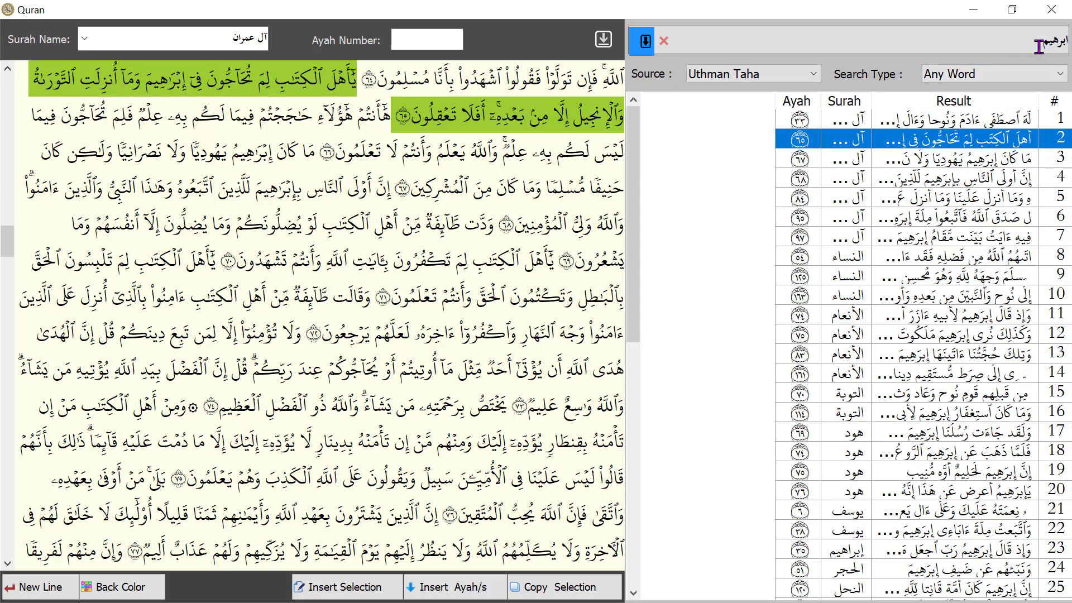
Step: Set the source to All and search for the two words الشمس القمر with the Any Word search type
click(1059, 74)
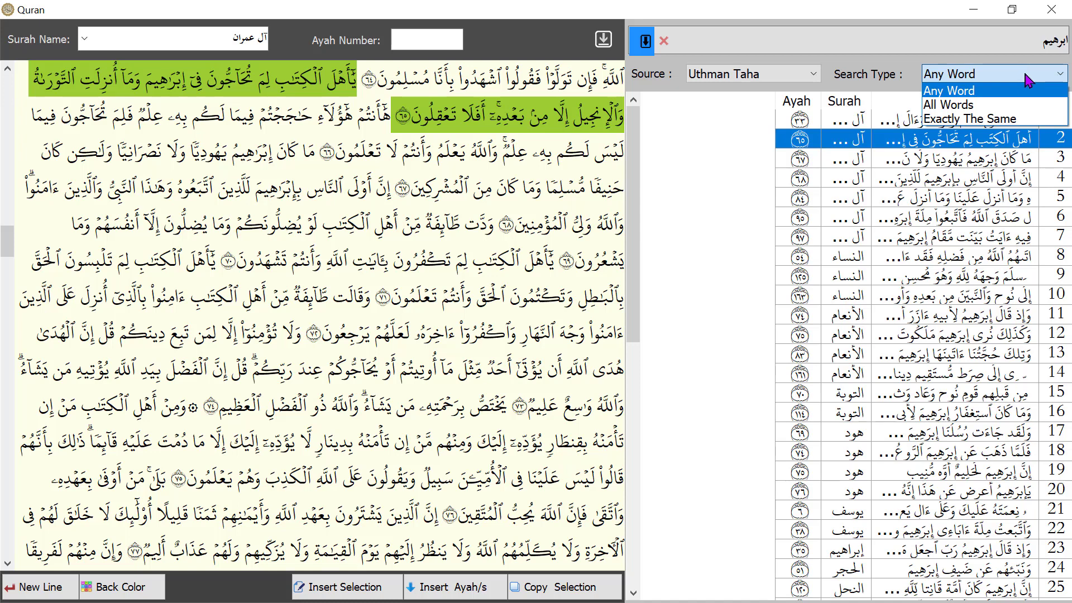
click(811, 75)
click(811, 75)
click(775, 91)
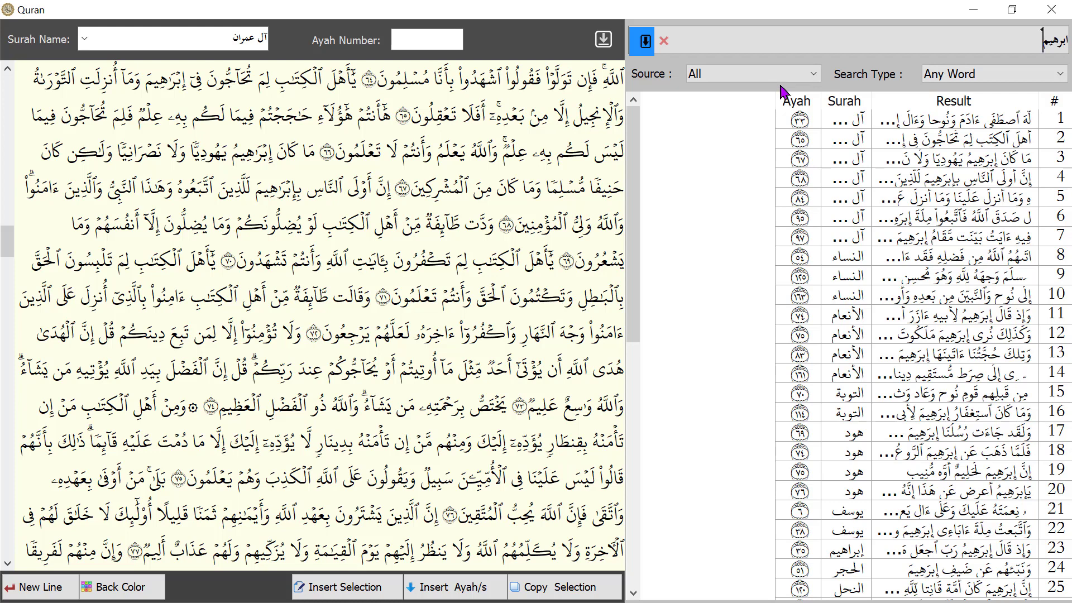
double_click(1021, 40)
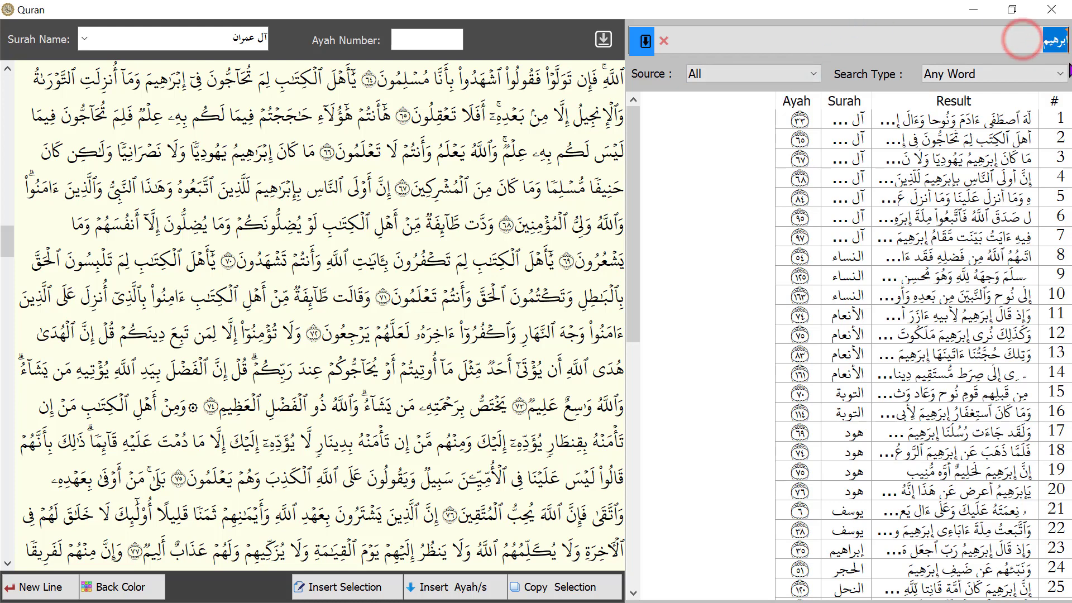
click(1060, 73)
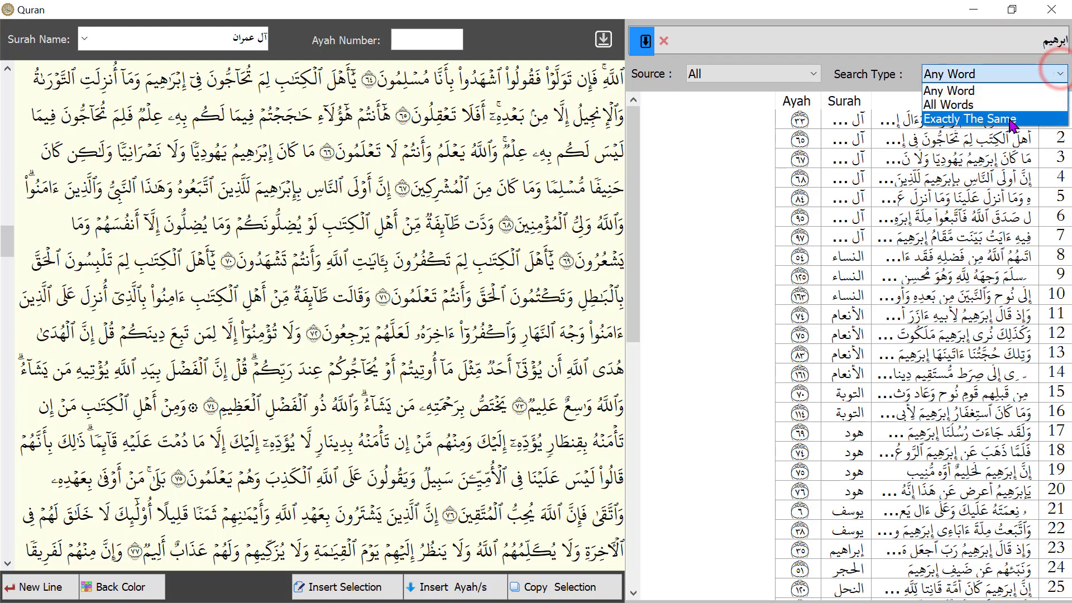
click(1039, 42)
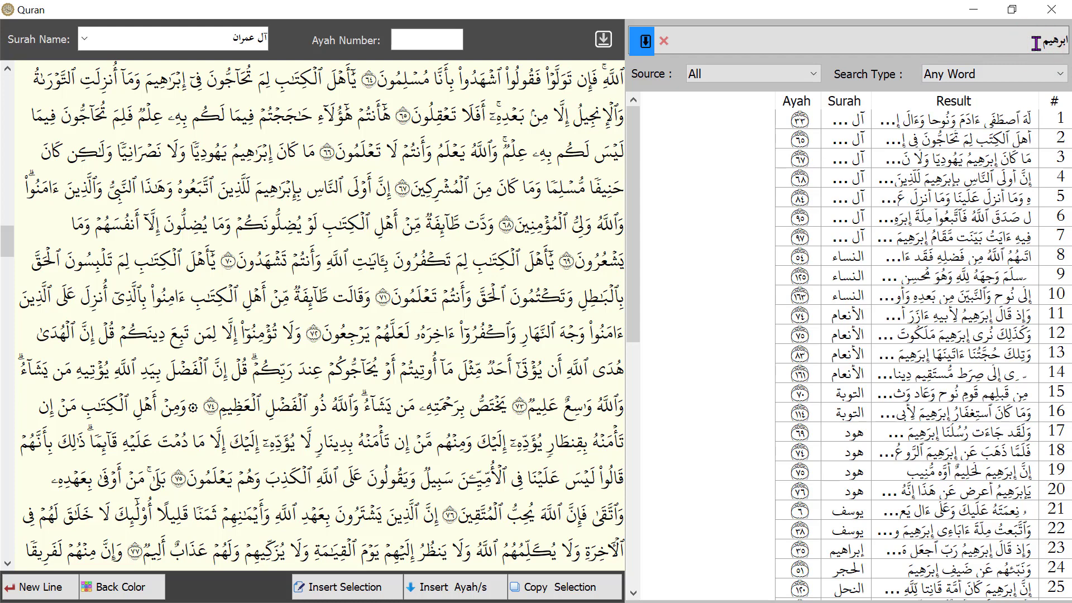
double_click(1037, 42)
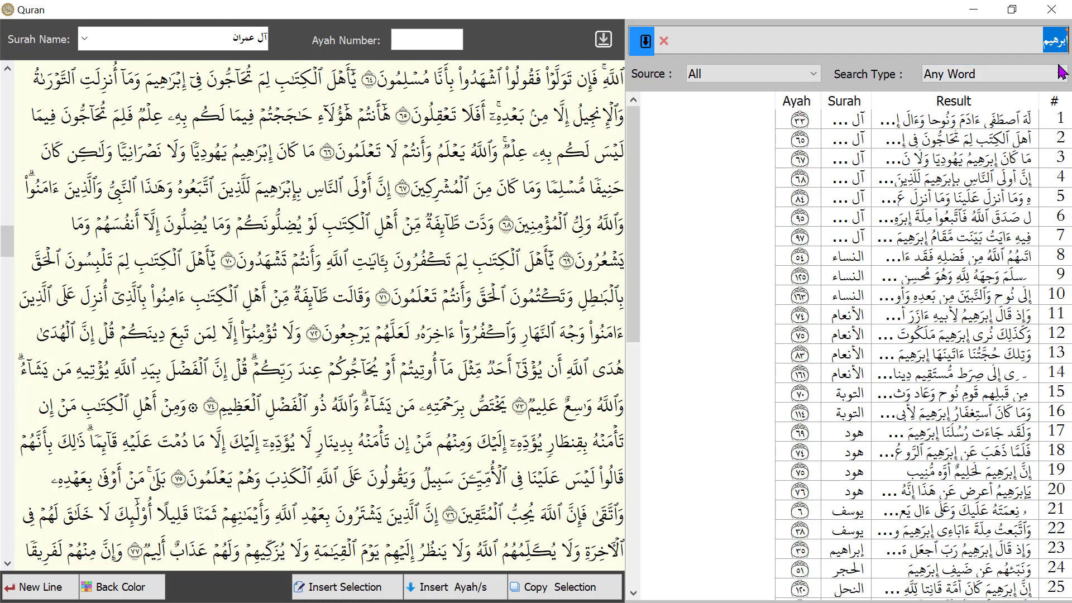
text(الش)
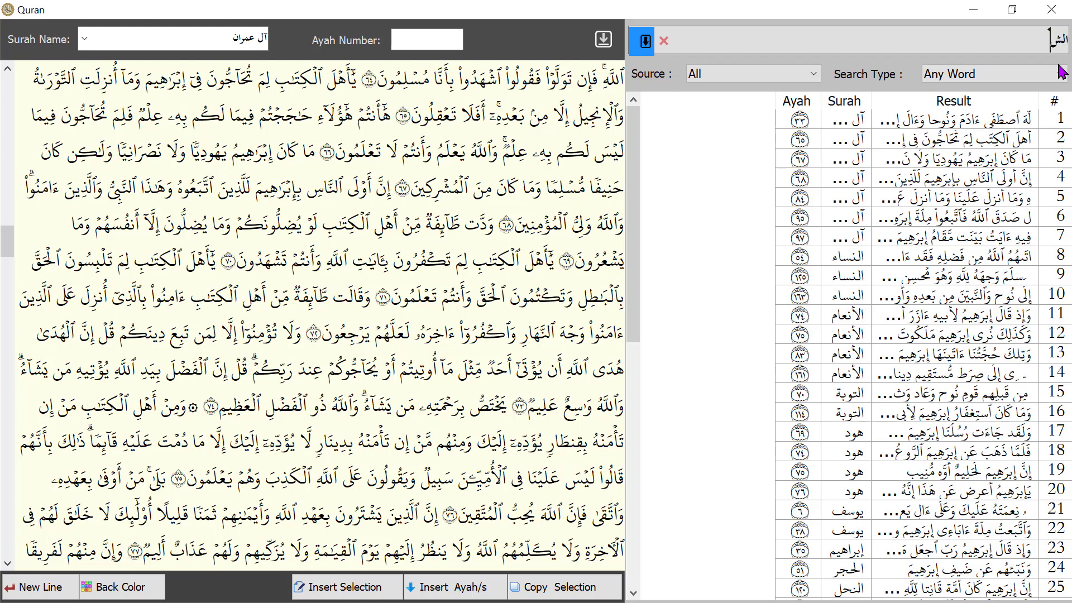
text(مس القمر)
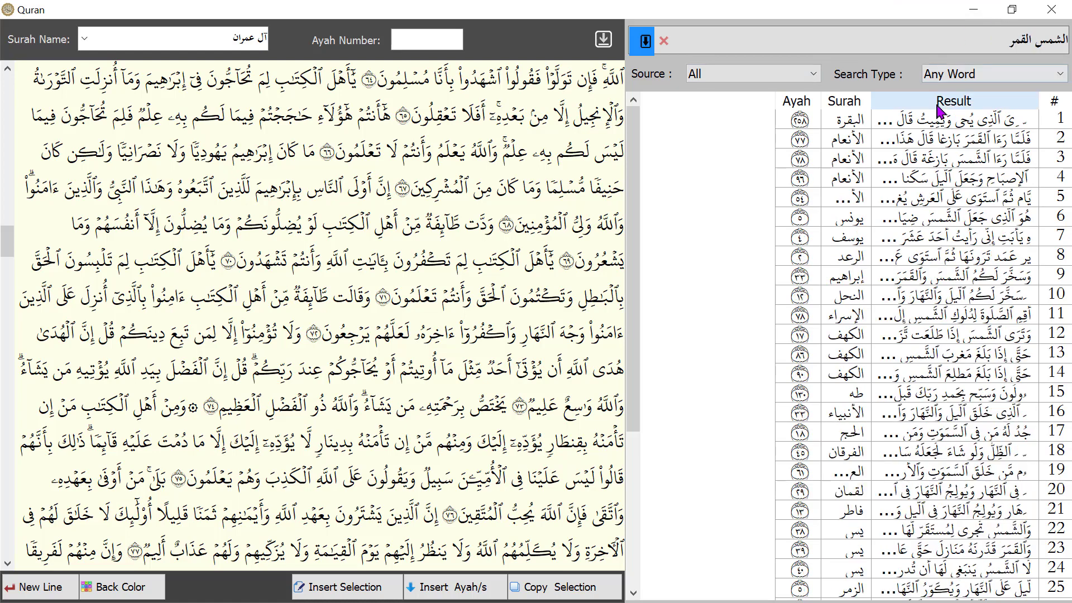
Step: Show results 1, 2 and 29 of the Any Word search in the reader to check which search words each ayah contains
click(931, 124)
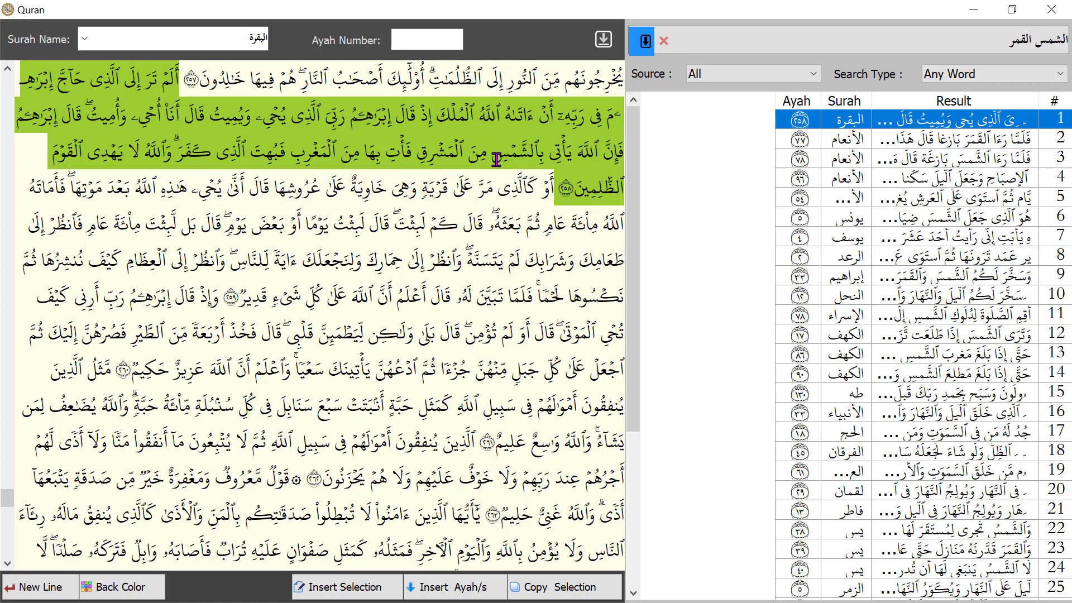
click(919, 140)
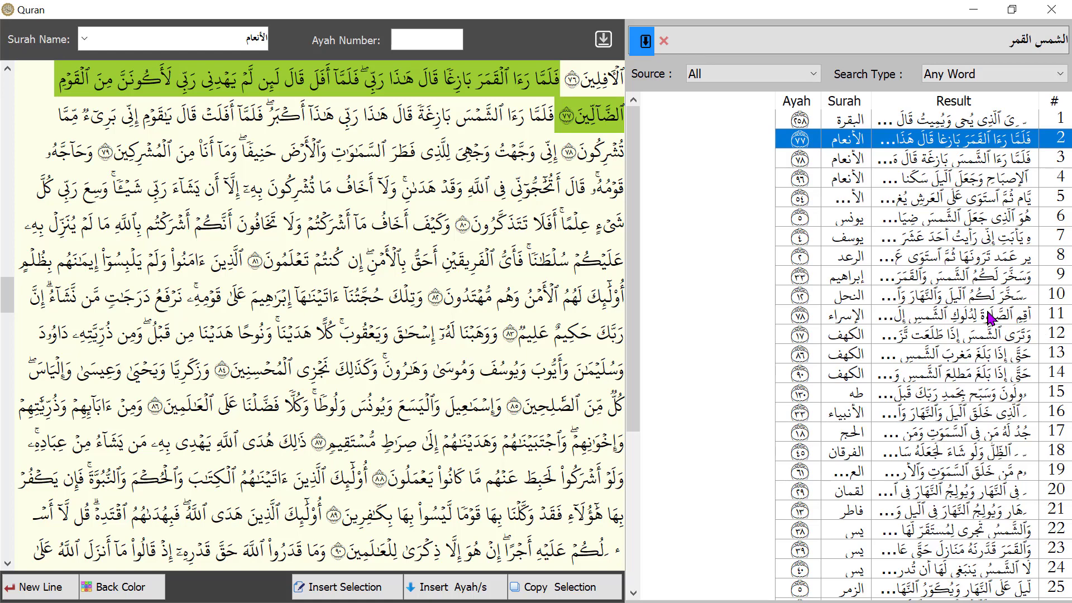
scroll(989, 318, down, 2)
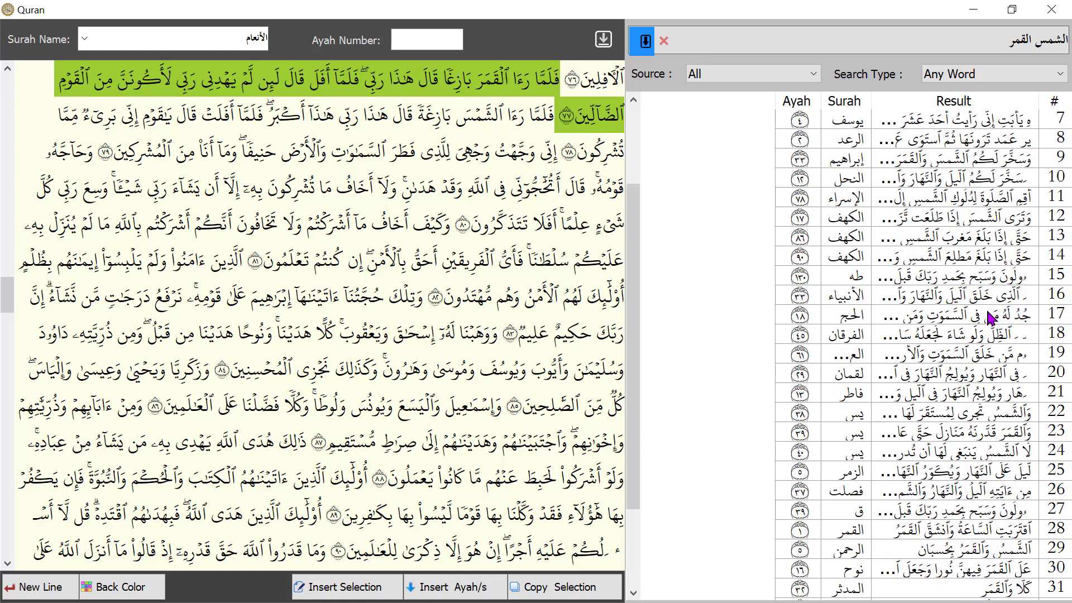
scroll(988, 319, down, 2)
click(952, 432)
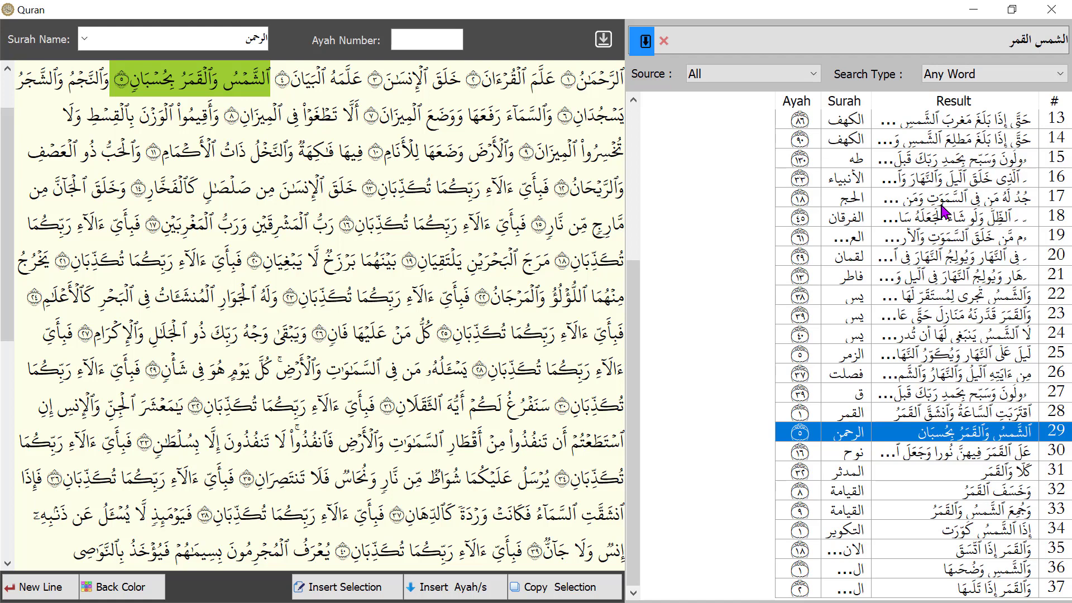
Step: Change the search type to All Words and repeat the search for الشمس القمر
click(1066, 78)
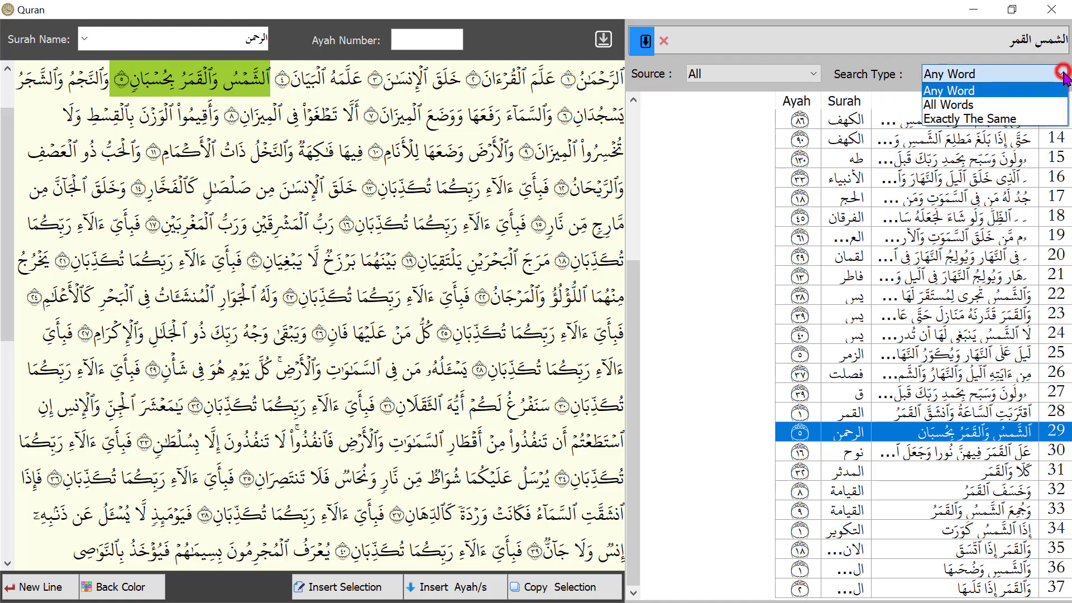
click(1038, 101)
click(1007, 44)
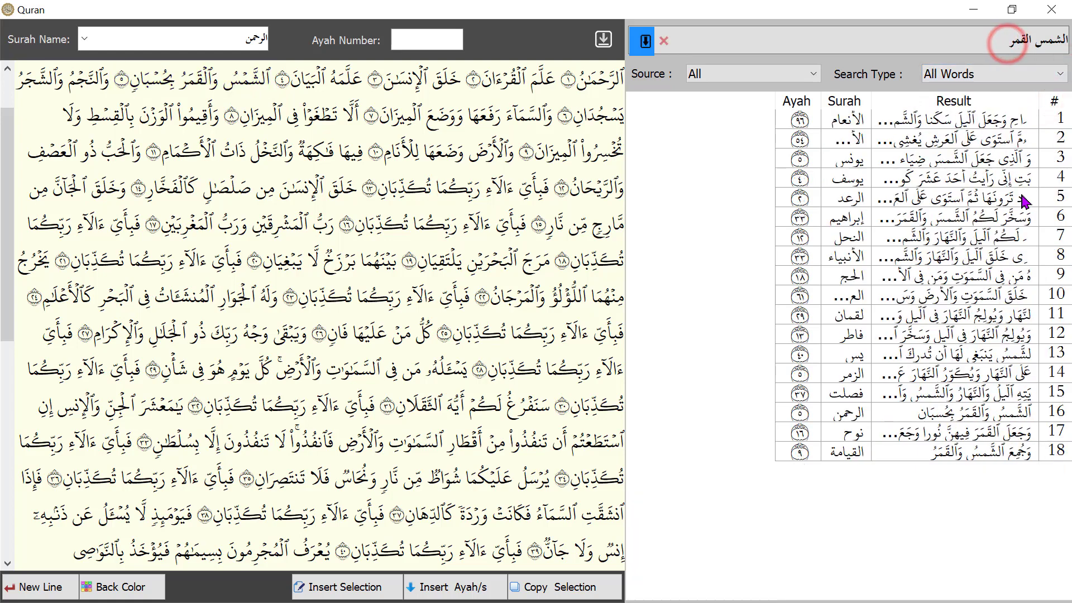
Step: Show the first two All Words results in the reader to check that both words occur in each ayah
key(Down)
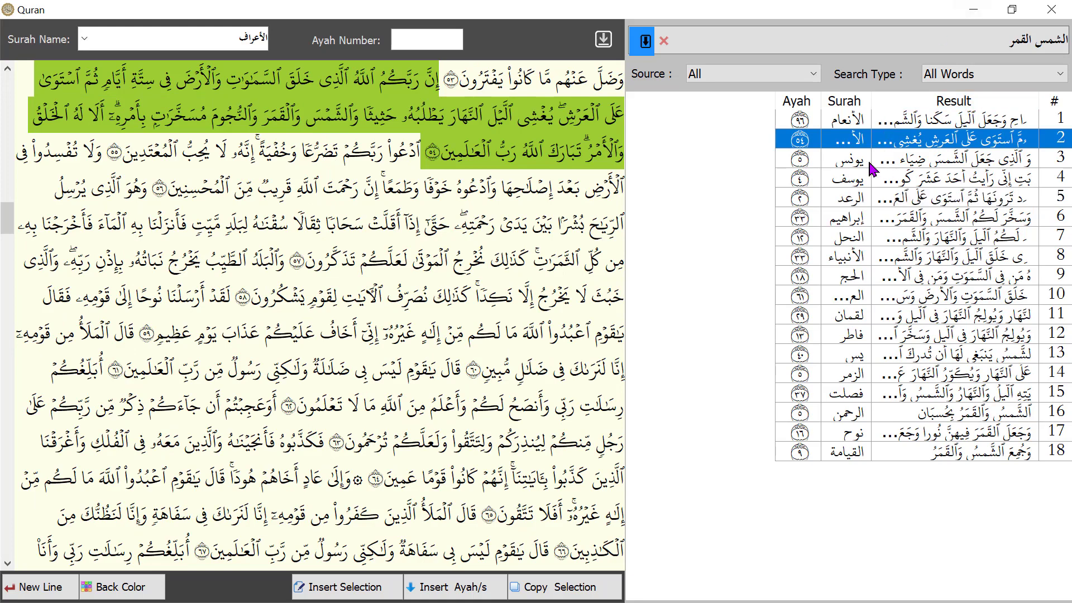
click(950, 120)
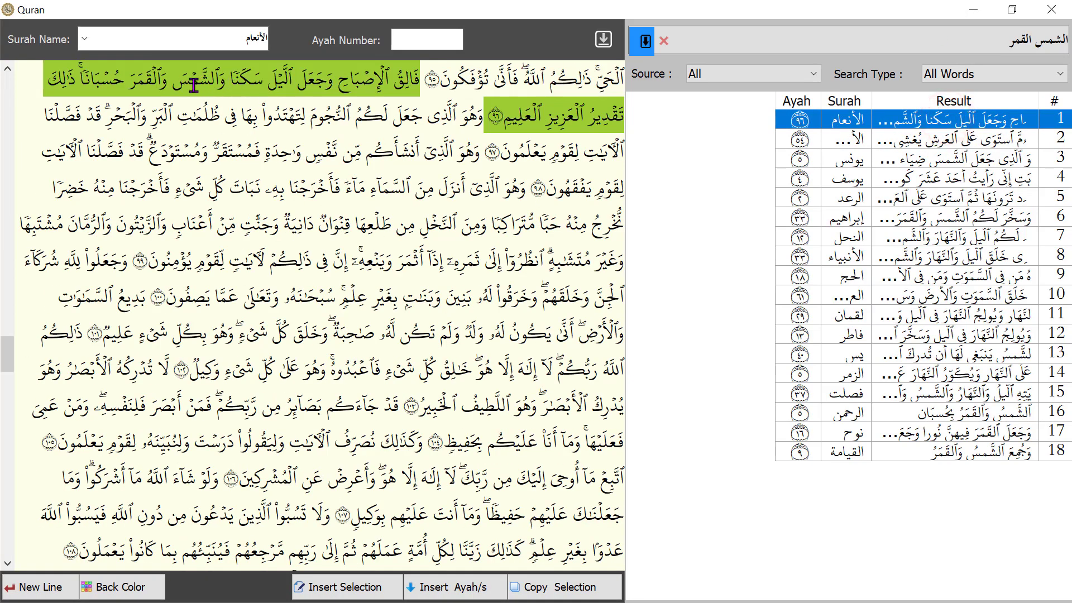
click(952, 144)
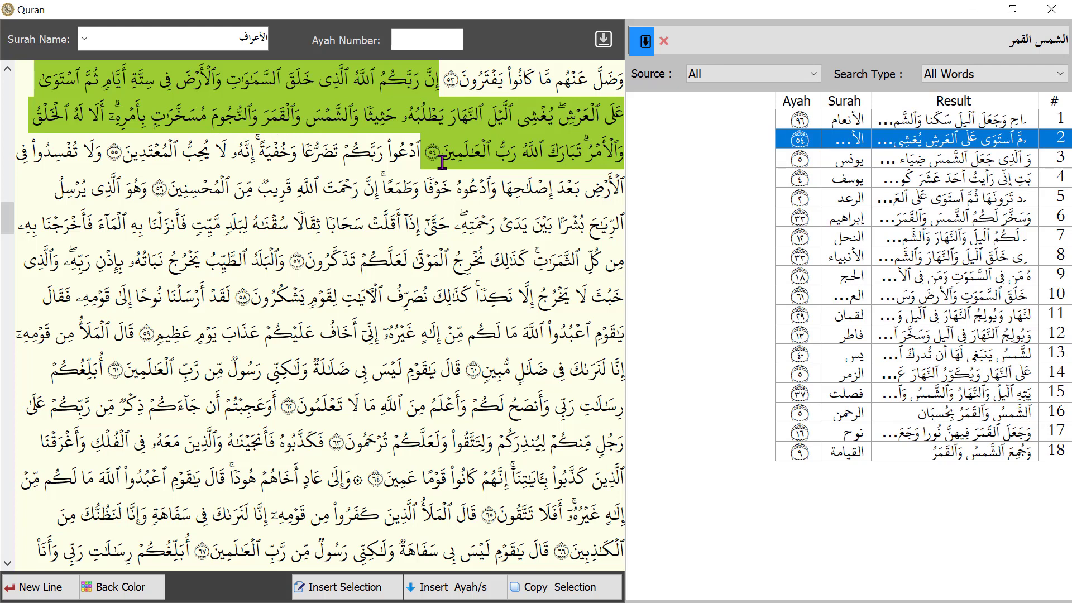
Step: Reduce the reader to a floating window clear of the document text and start a new paragraph after the last ayah
click(611, 42)
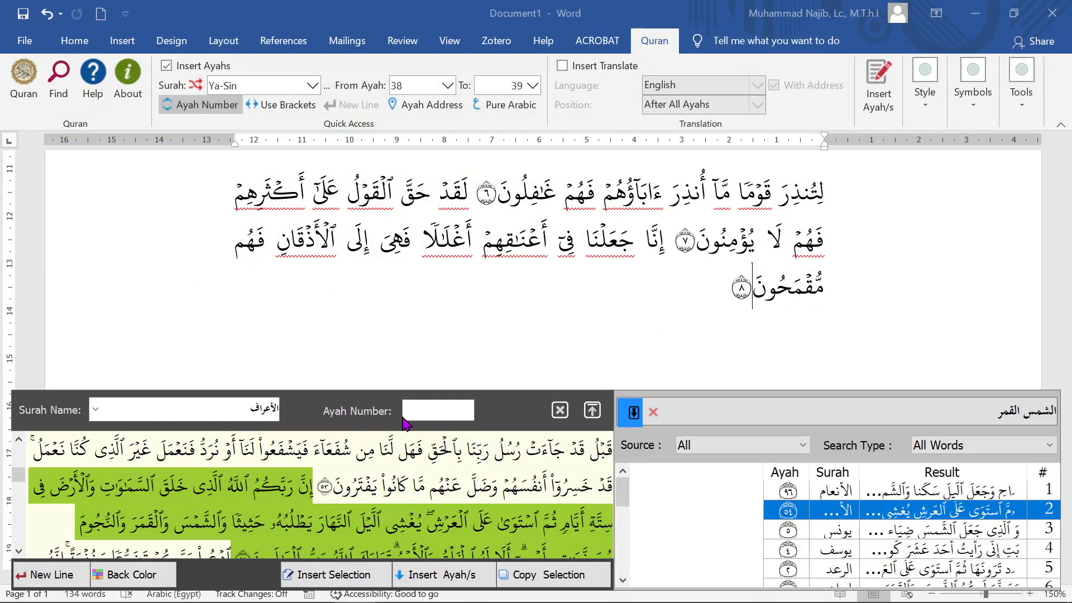
click(759, 331)
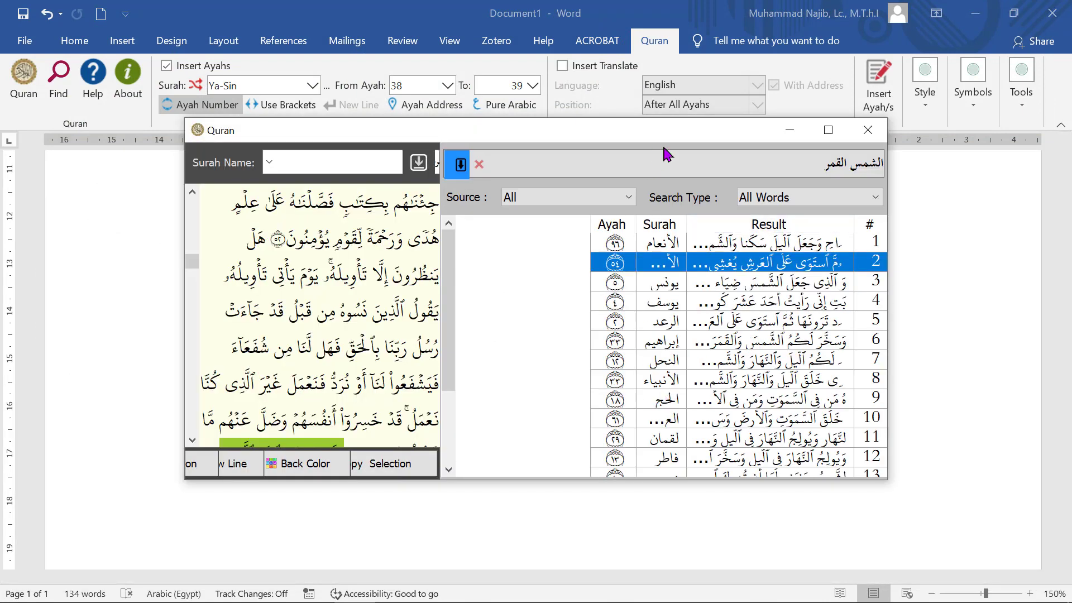
drag(674, 129, 655, 406)
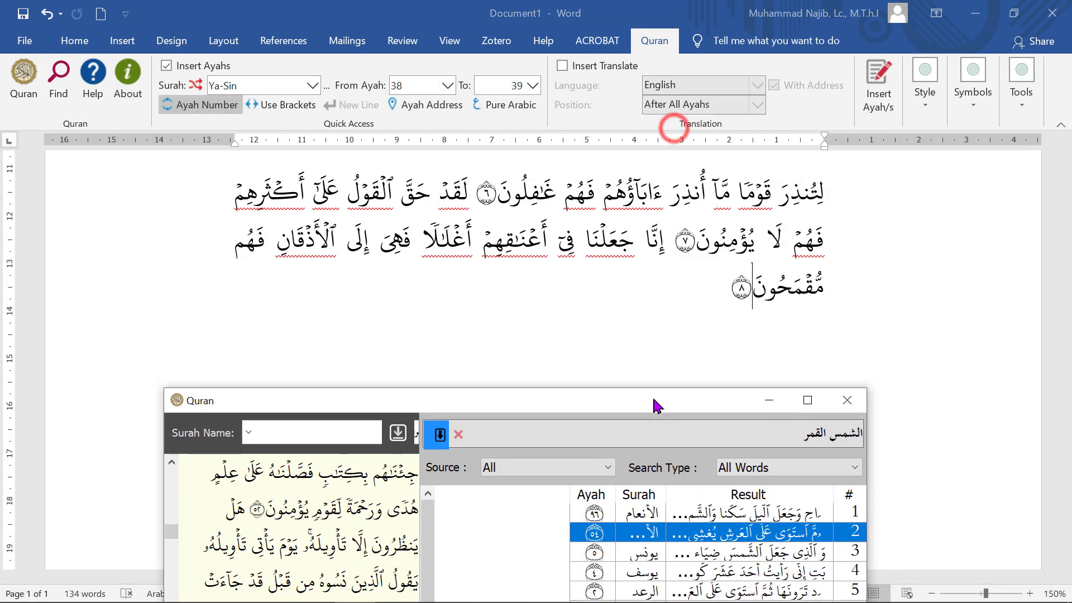
click(753, 291)
key(Return)
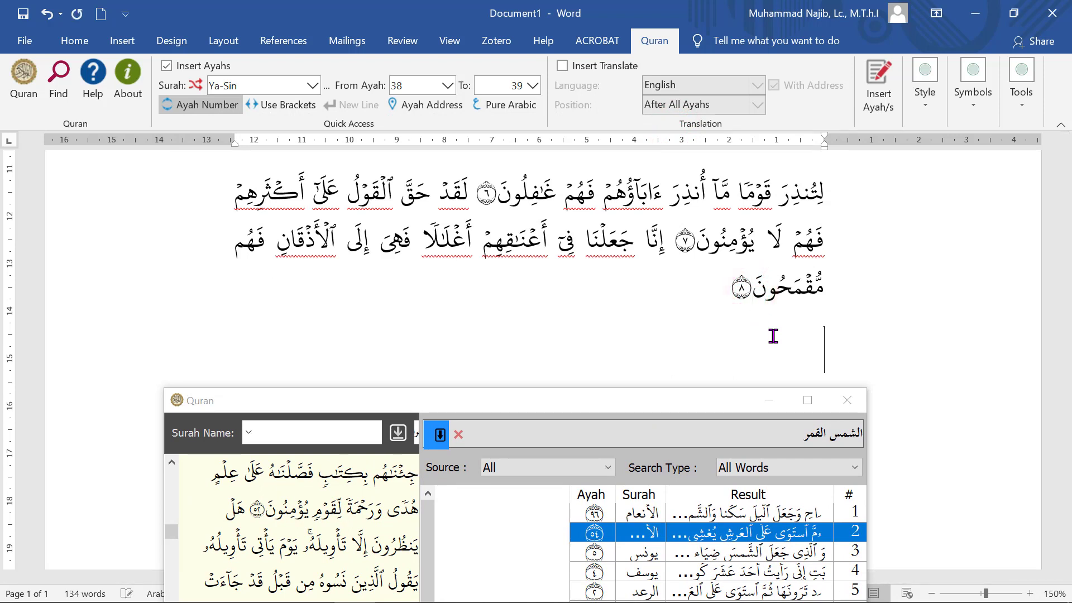
Step: Show the third search result, ayah 5 of Surah يونس, in the floating reader and move the window up over the document
drag(676, 410, 597, 310)
drag(347, 448, 348, 473)
click(696, 436)
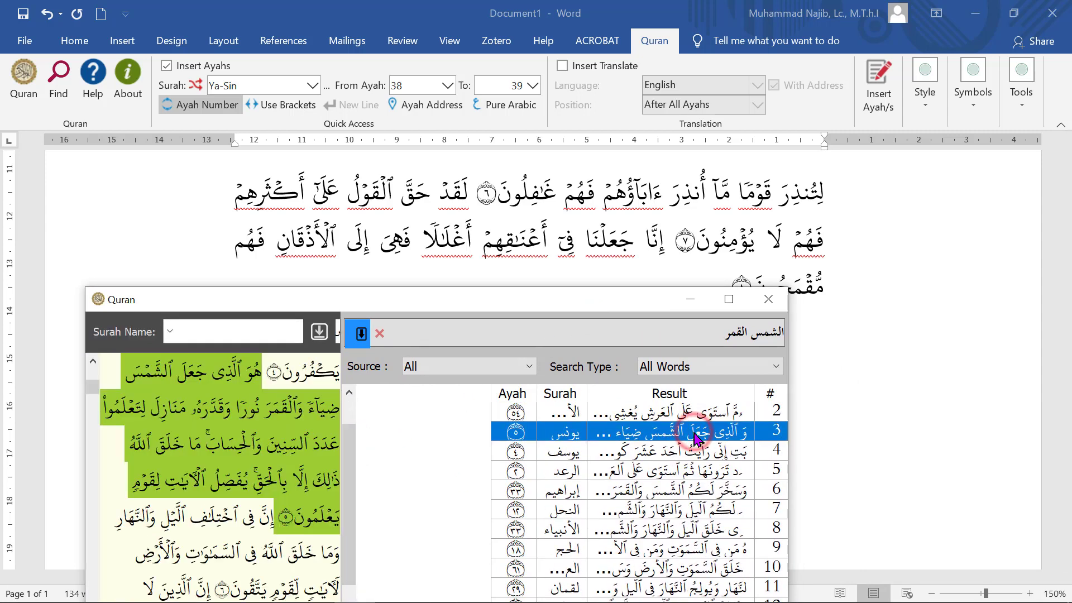
drag(407, 310, 411, 254)
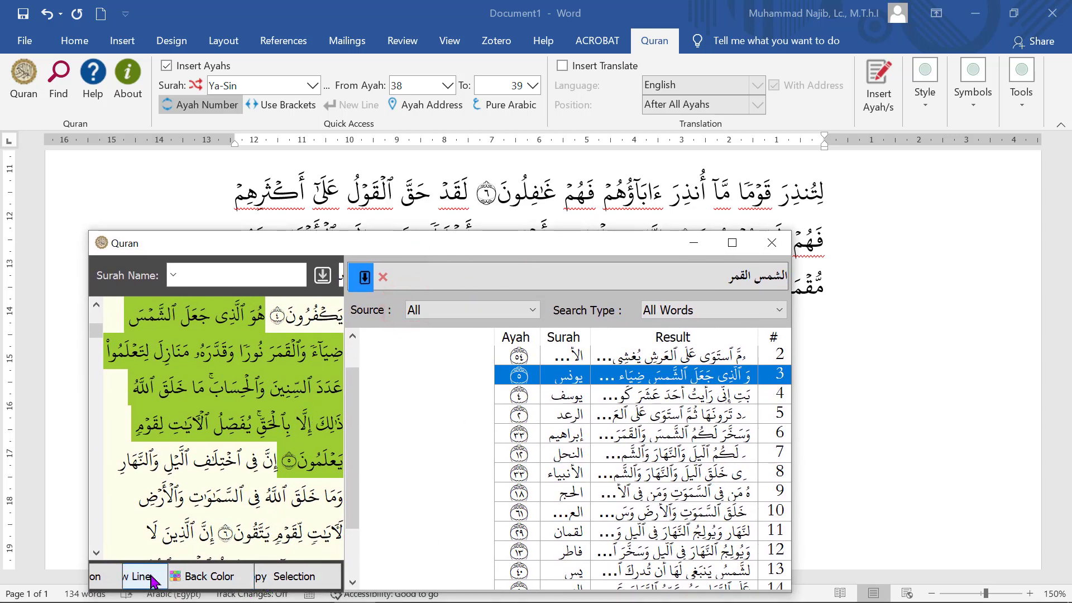
Step: Dock the reader below the document and insert its highlighted ayah 5 of Surah يونس into the new paragraph
click(731, 243)
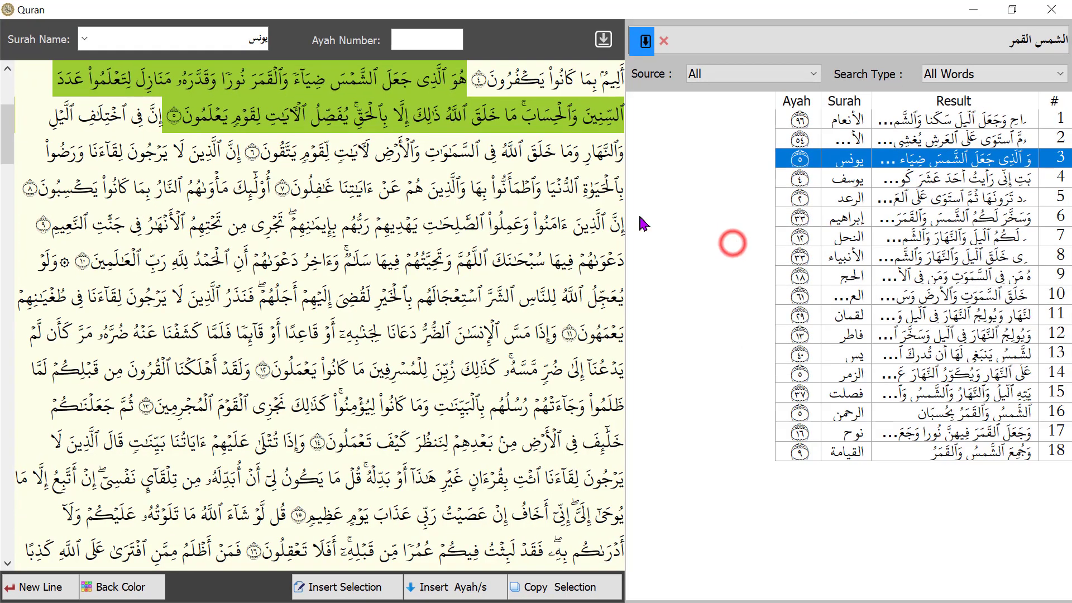
click(604, 40)
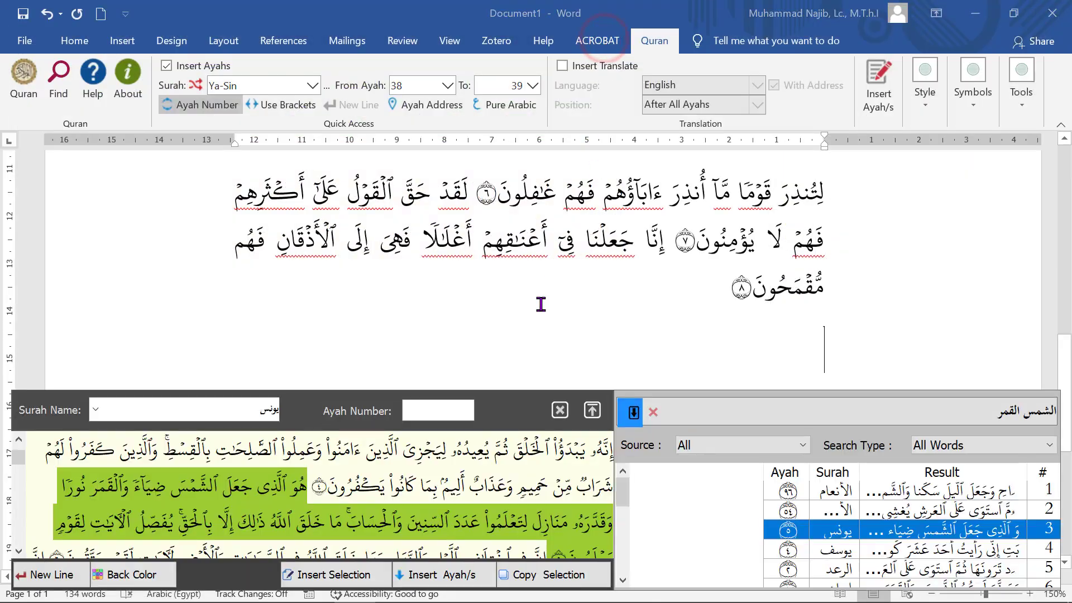
click(359, 576)
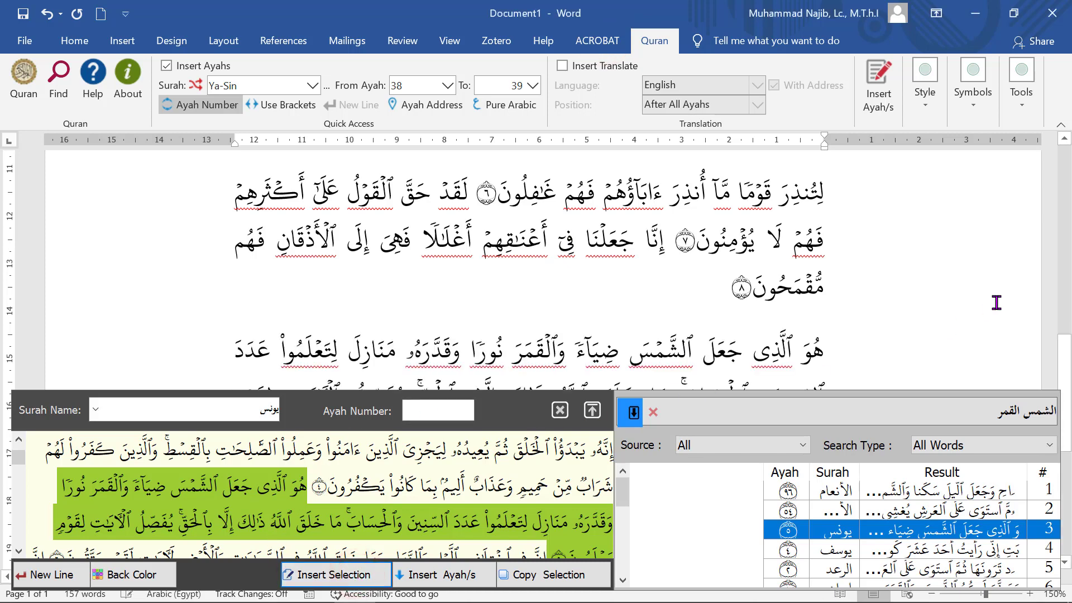
scroll(890, 314, down, 3)
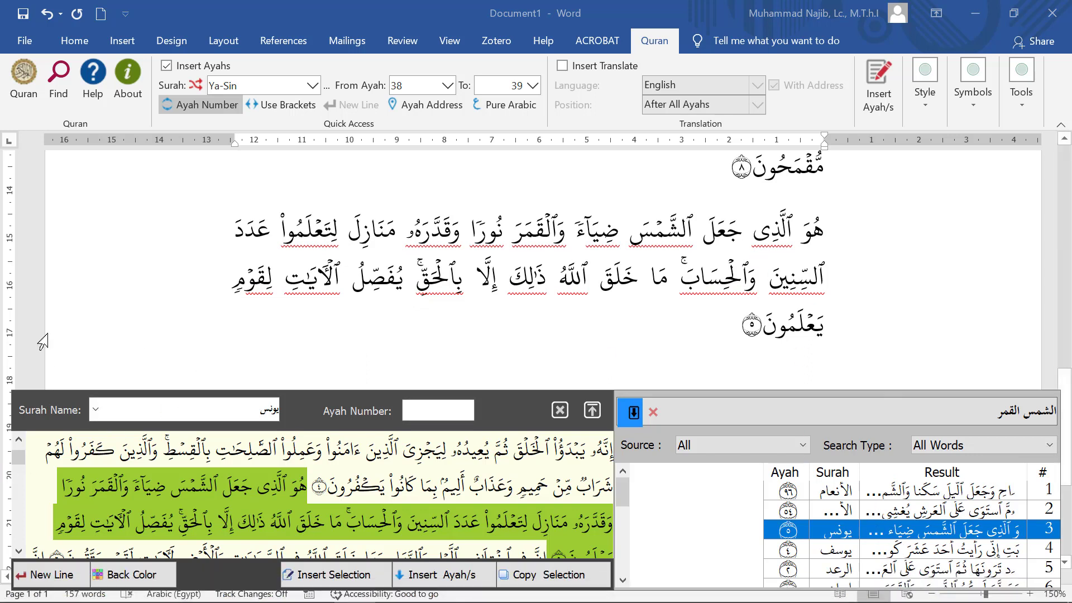
Step: Close the docked reader and select the word الشمس in the newly inserted ayah
click(560, 410)
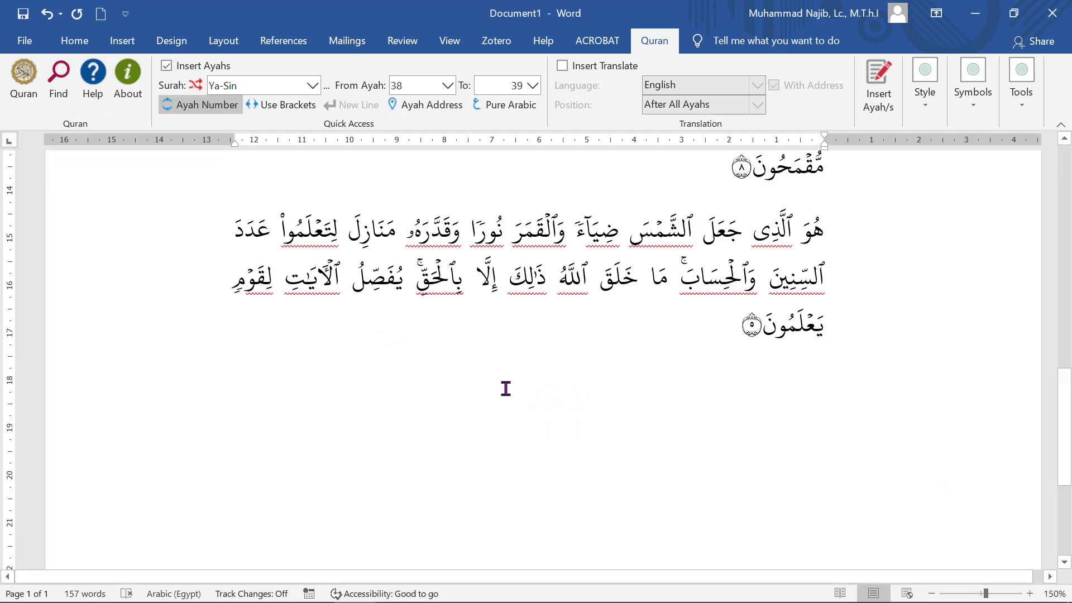
scroll(559, 407, up, 2)
scroll(547, 440, up, 2)
scroll(546, 441, up, 2)
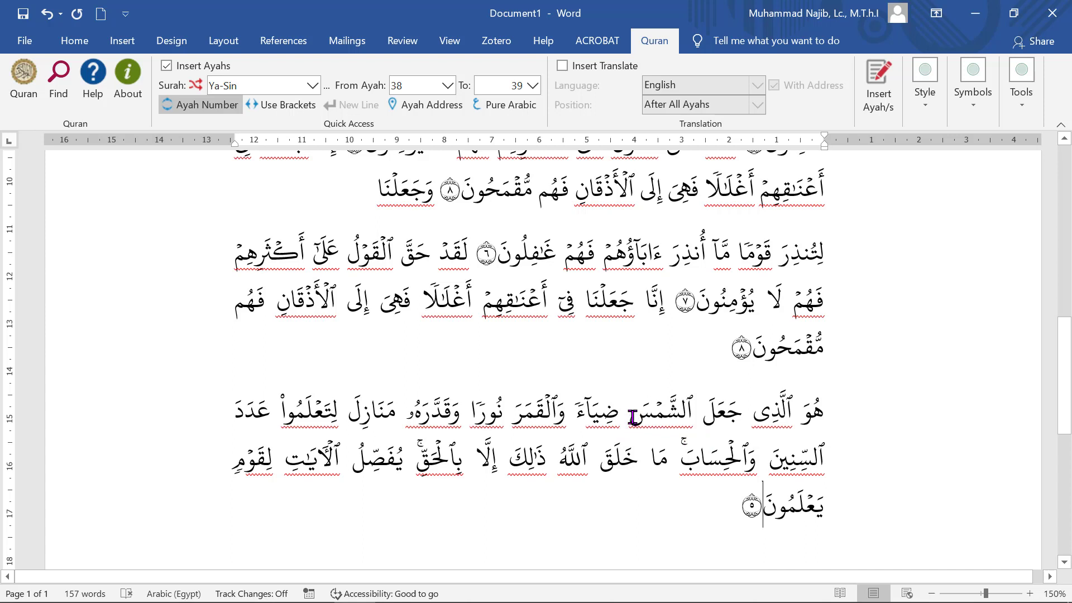
drag(633, 417, 686, 408)
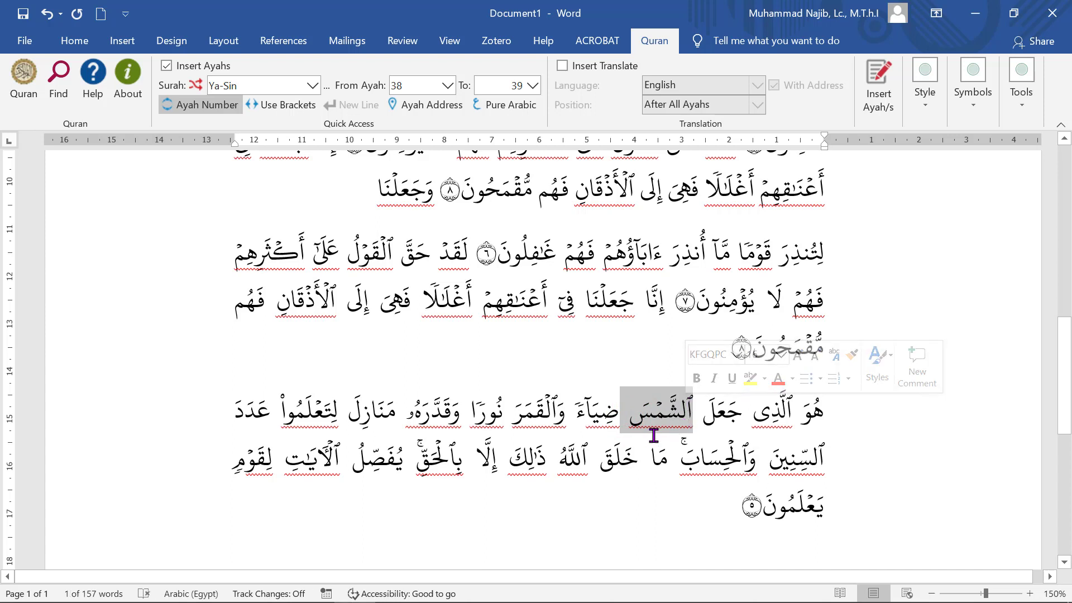
Step: Search the Quran for the phrase جعل الشمس selected from the last ayah and view its results in Surahs يونس and نوح
drag(743, 414, 621, 412)
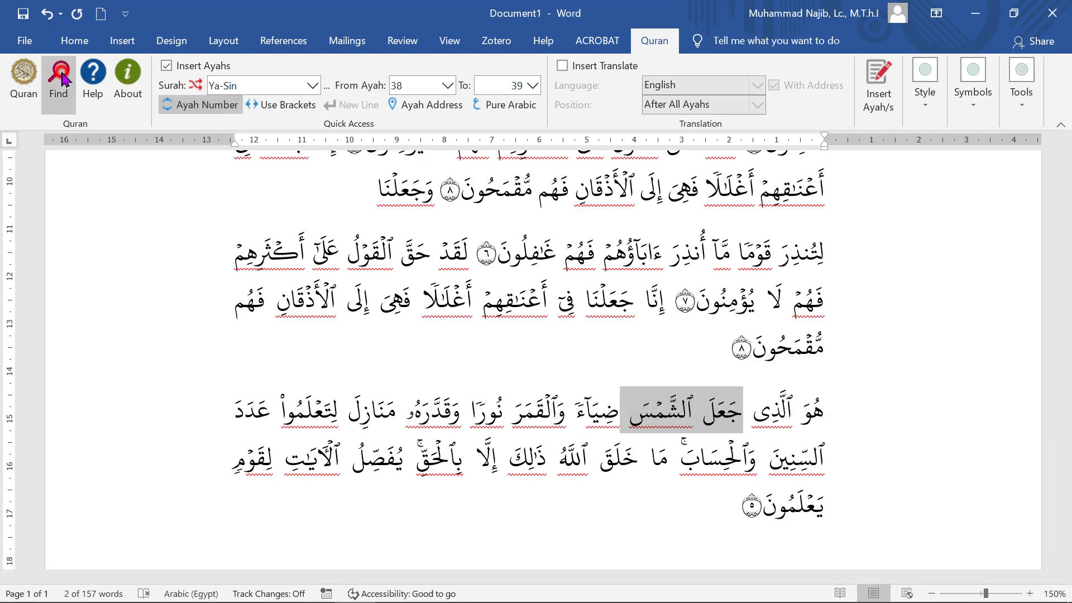
click(60, 78)
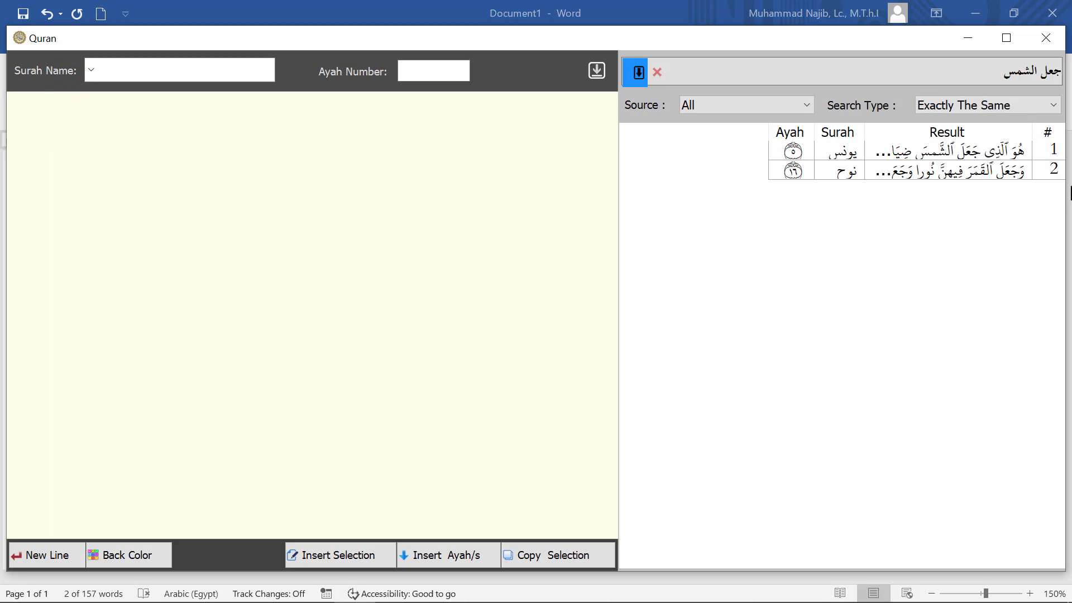
click(982, 153)
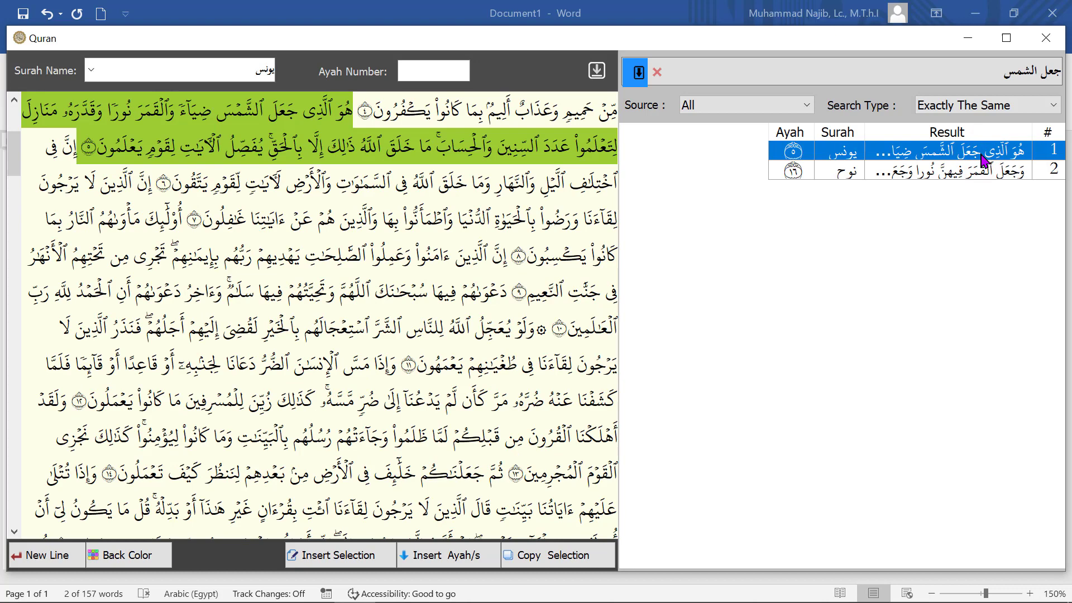
click(944, 175)
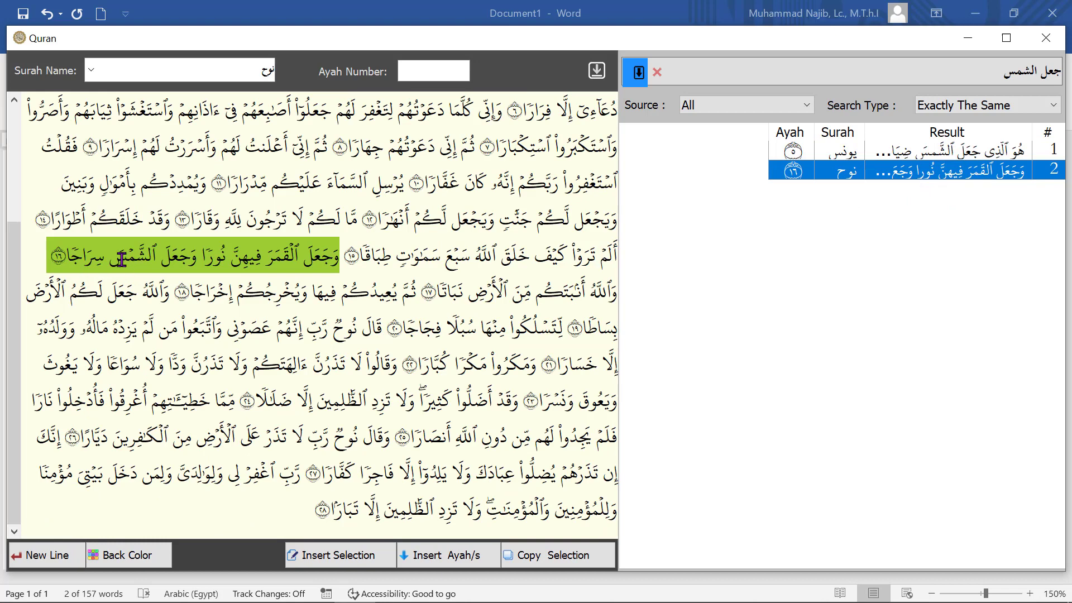
click(1046, 39)
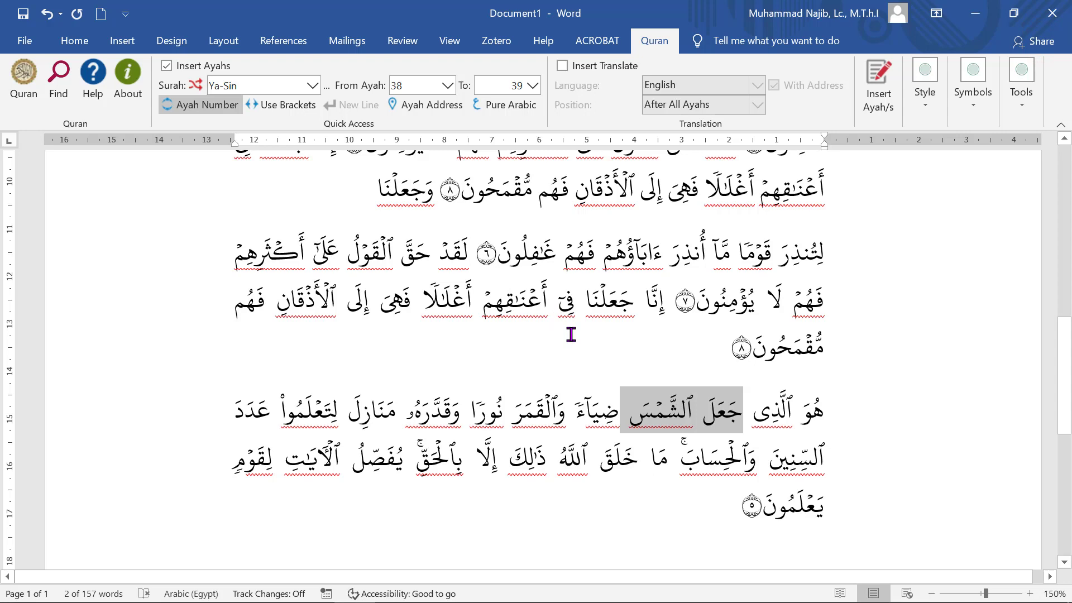
Step: Search the Quran for مستقر selected from ayah 38 of Surah يس and view the first two results, in Surahs البقرة and الأنعام
scroll(577, 363, up, 5)
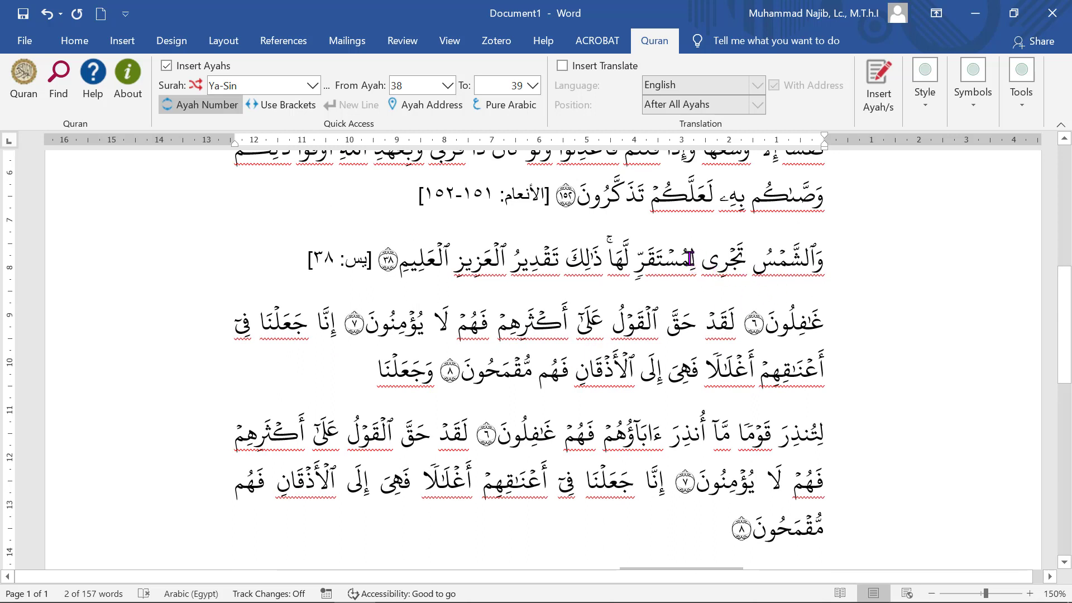
mouse_move(690, 258)
mouse_down()
mouse_move(633, 267)
mouse_move(689, 262)
mouse_up()
text(لِمُسْتَقَرٍّ)
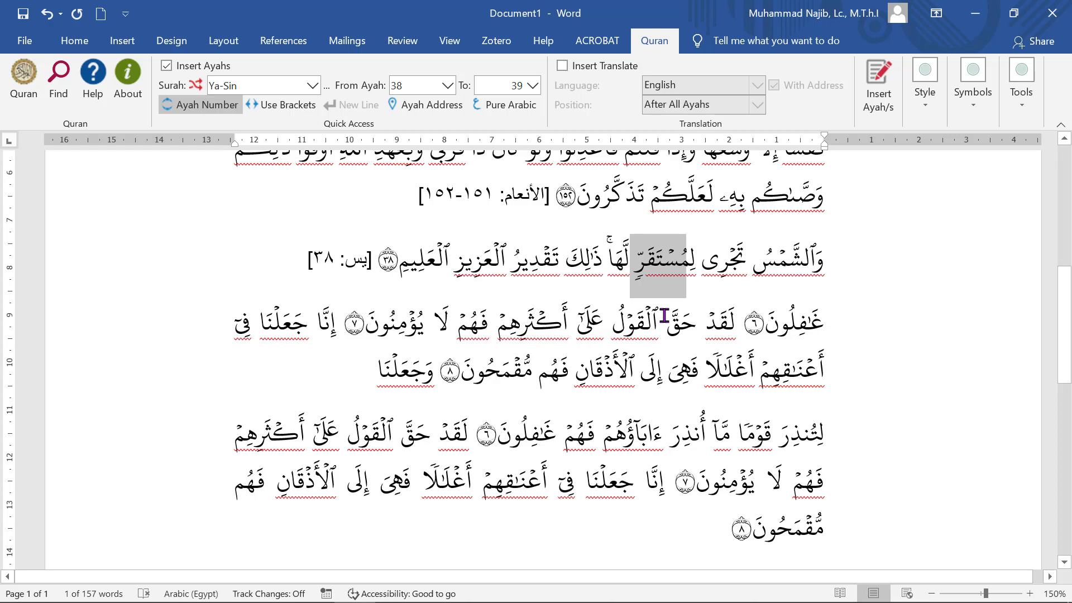
click(70, 75)
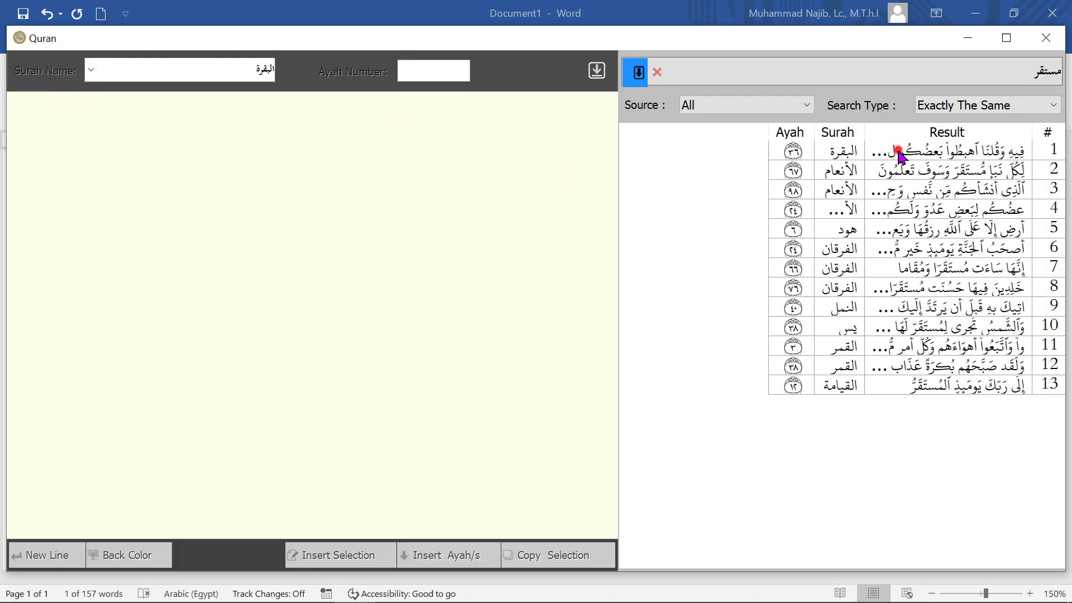
click(899, 155)
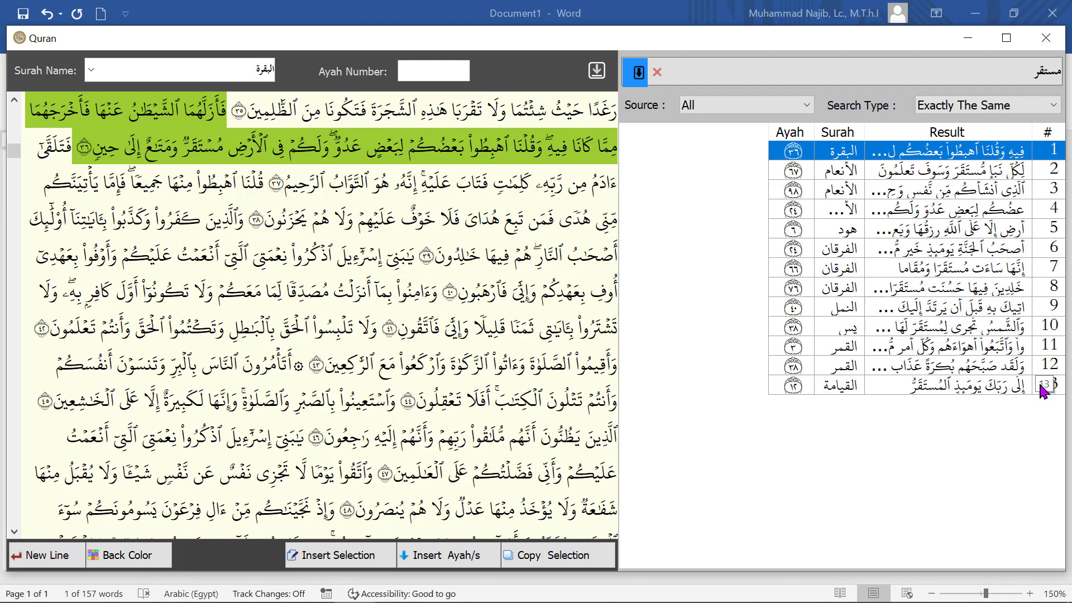
click(953, 177)
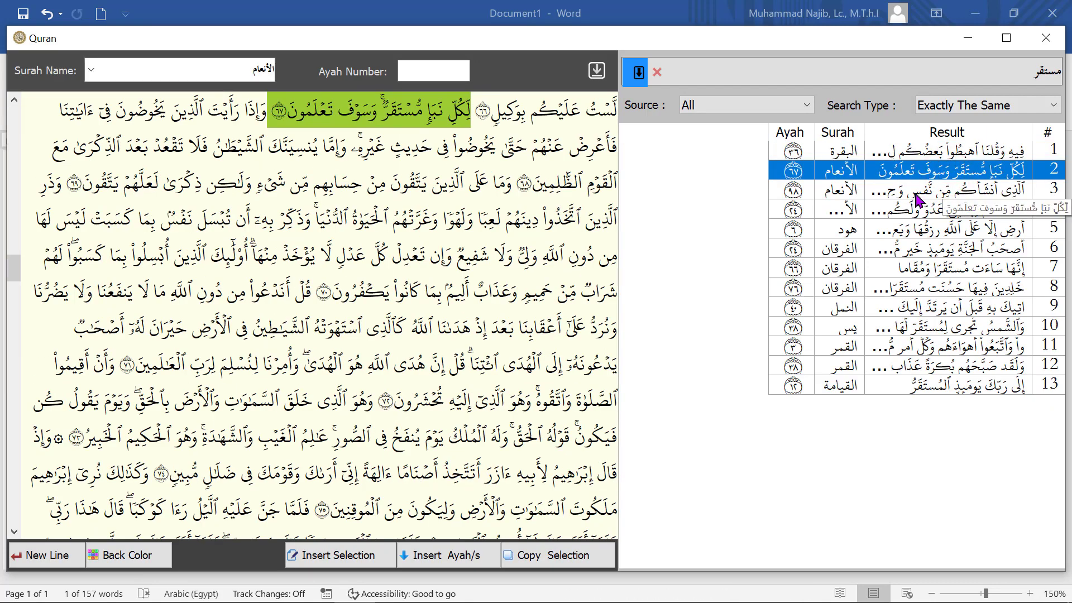
click(1046, 39)
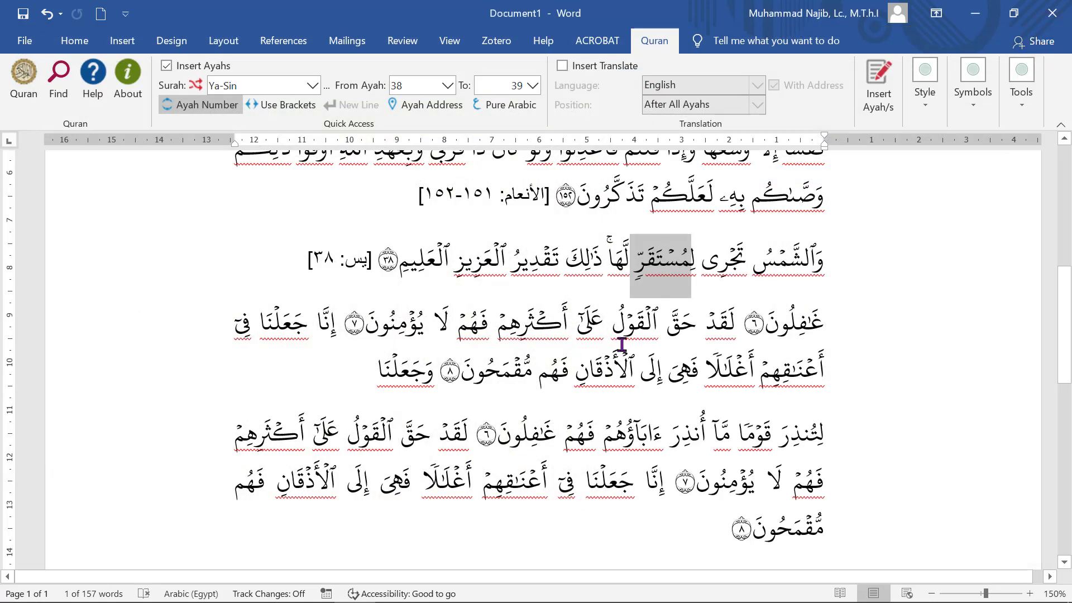